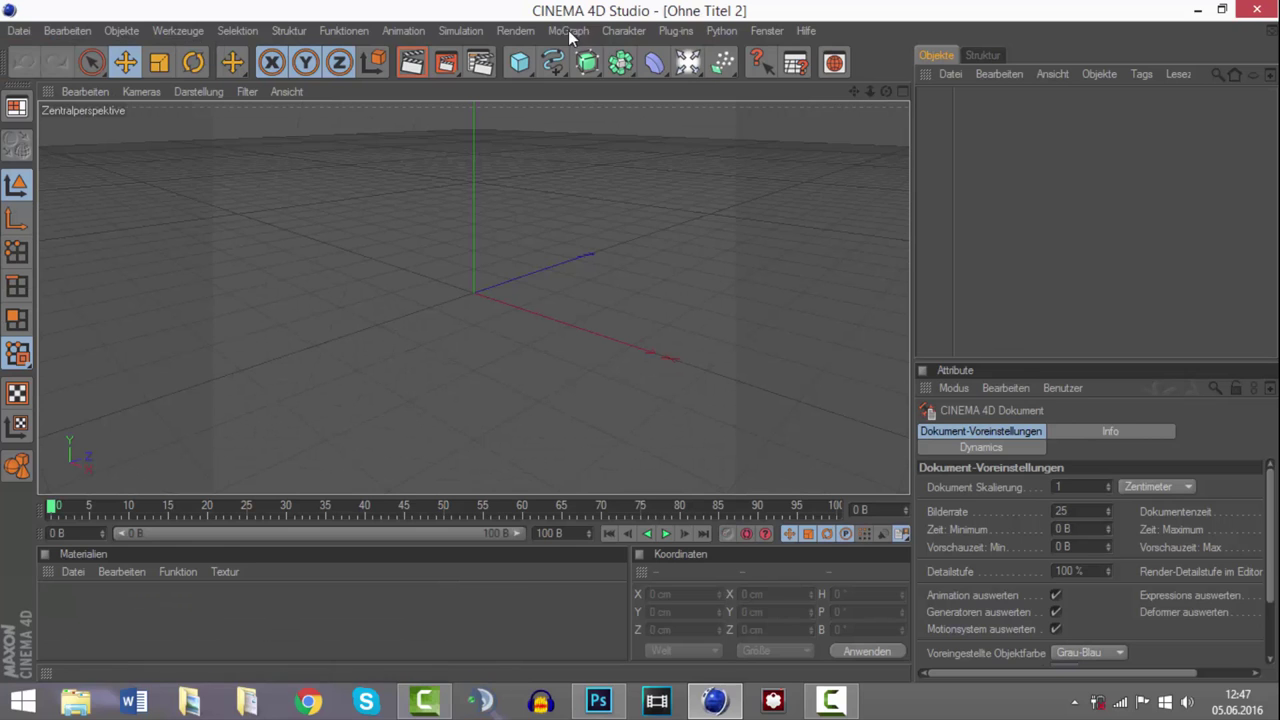
# Add a MoText object reading 'DxPe' and raise its extrusion depth (Tiefe) to 60
pyautogui.click(570, 31)
pyautogui.click(600, 214)
pyautogui.doubleClick(995, 535)
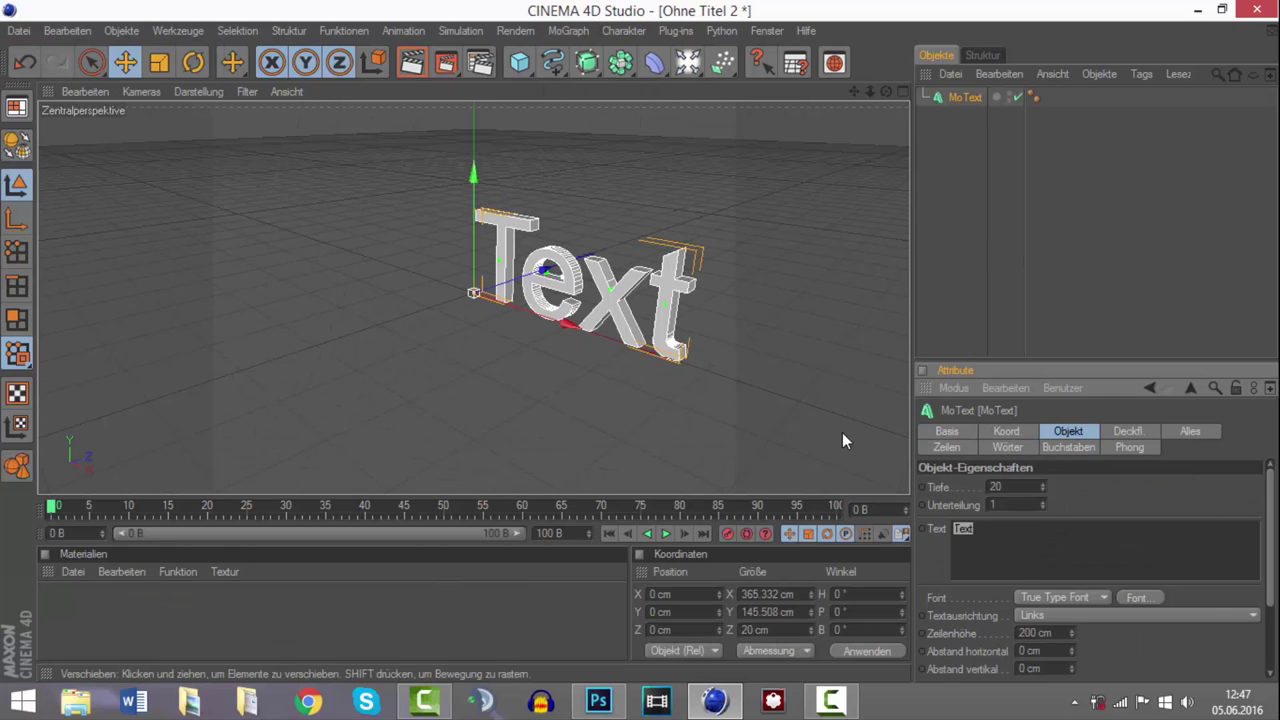
pyautogui.press('BackSpace')
pyautogui.write('dxPe')
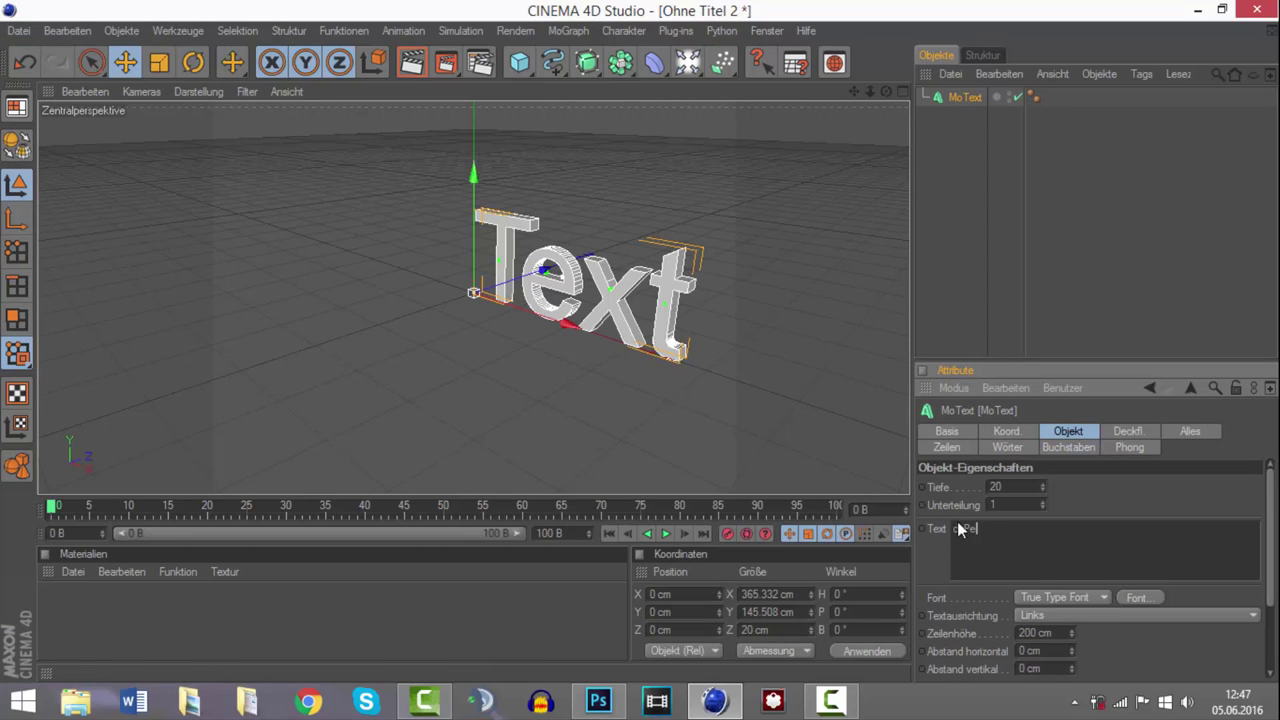
pyautogui.doubleClick(960, 528)
pyautogui.moveTo(1042, 487); pyautogui.dragTo(1042, 440)
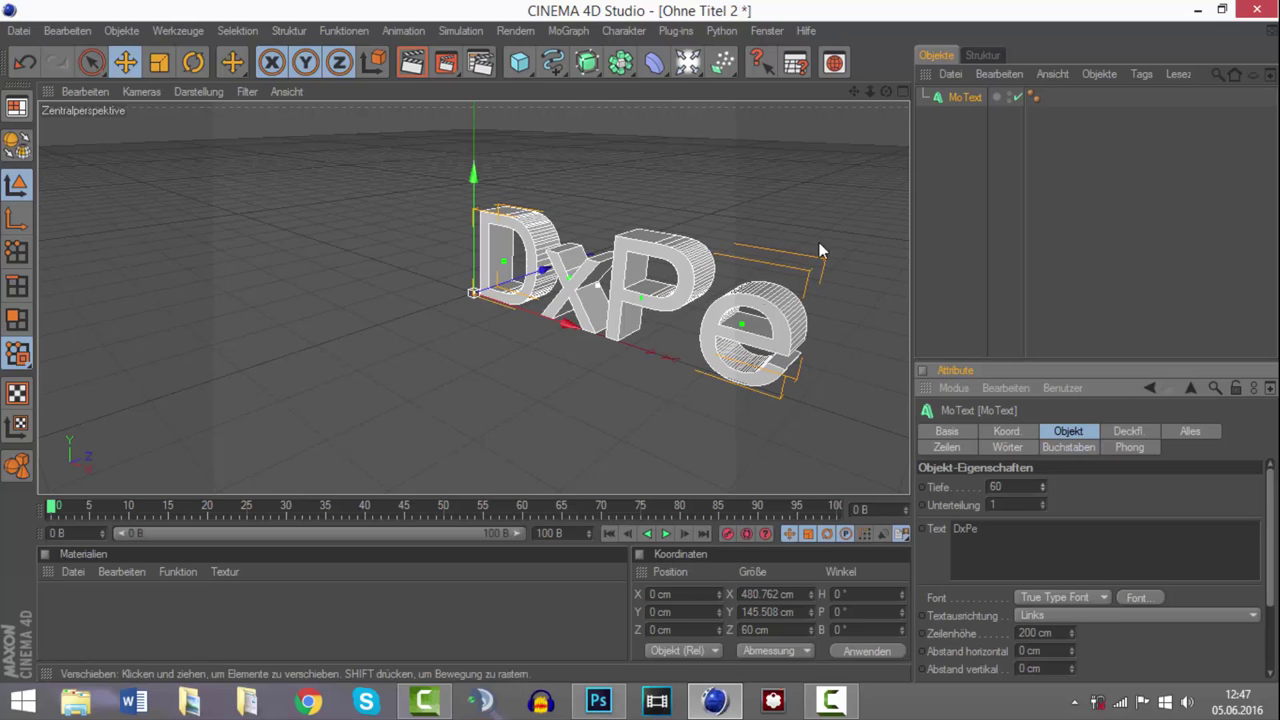
# Change the DxPe text's font to LifeCraft
pyautogui.click(1135, 599)
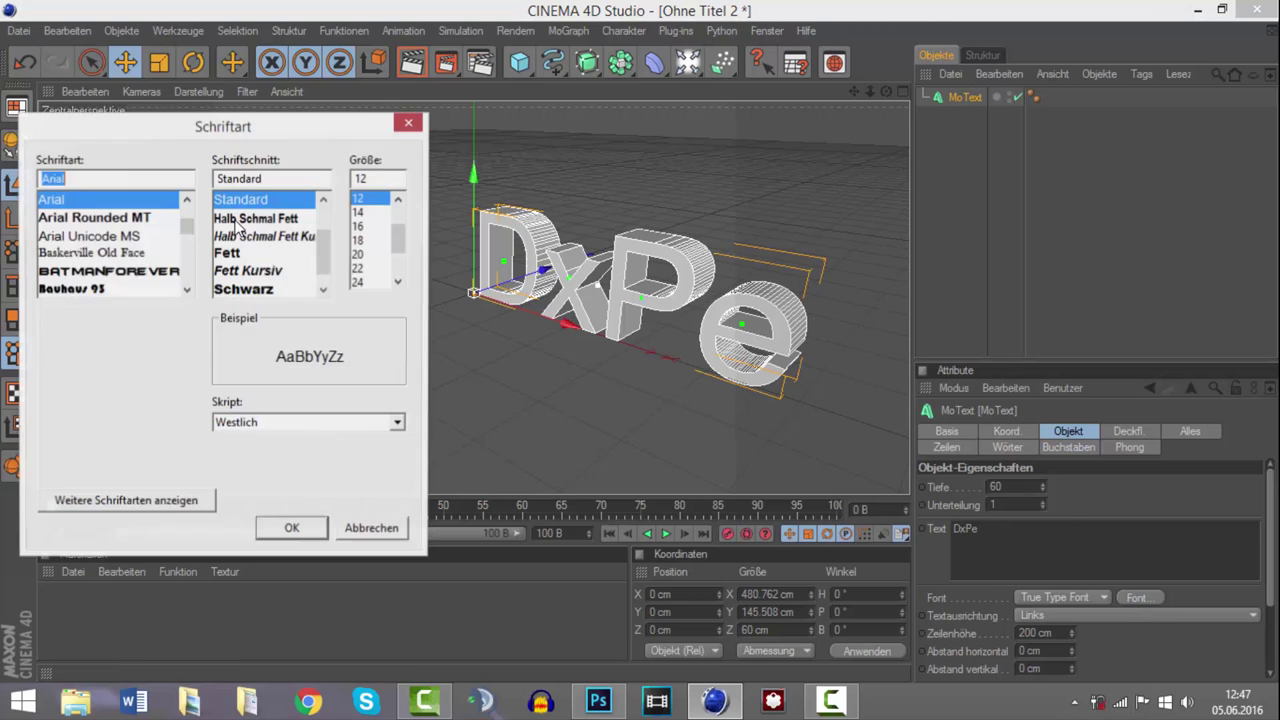
pyautogui.write('li')
pyautogui.click(108, 220)
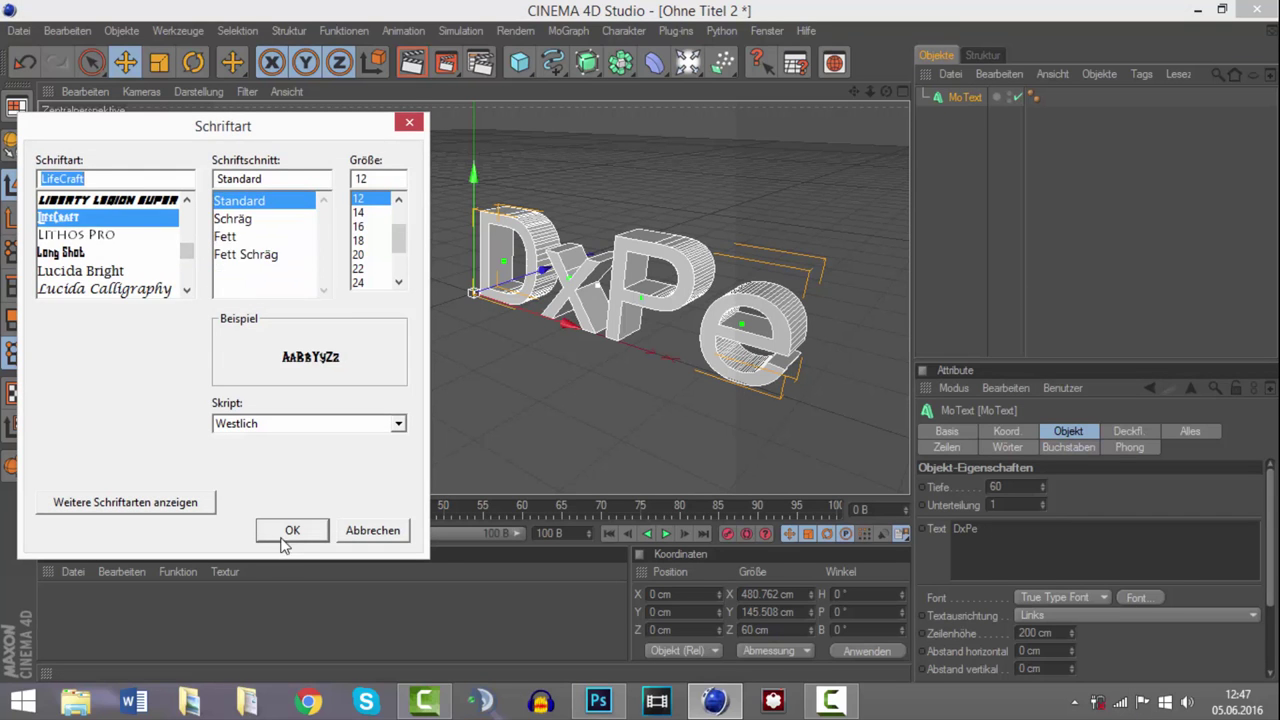
pyautogui.click(290, 532)
# Tilt the text (H -9.34°, P -29.938°, B -18.24°), shift it up-left, and set depth to 0
pyautogui.moveTo(561, 321); pyautogui.dragTo(468, 288)
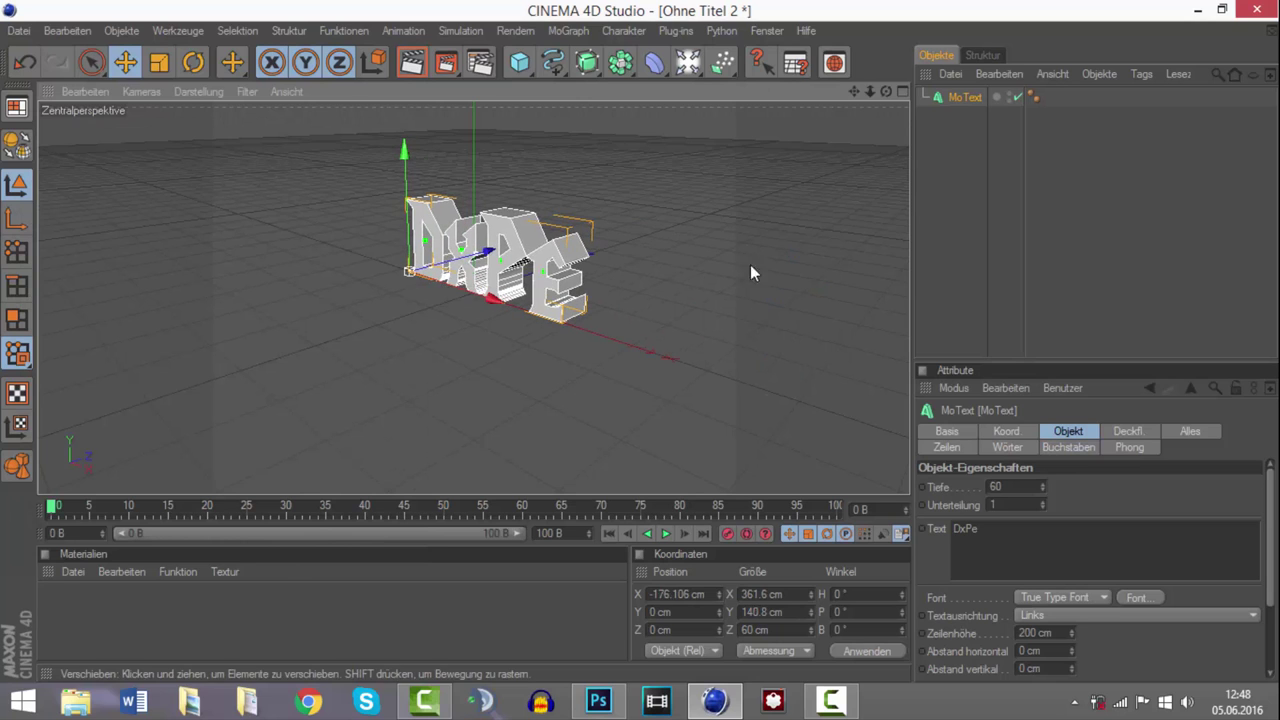
pyautogui.moveTo(888, 95)
pyautogui.mouseDown()
pyautogui.moveTo(850, 80)
pyautogui.moveTo(855, 130)
pyautogui.moveTo(866, 92)
pyautogui.moveTo(845, 95)
pyautogui.moveTo(884, 100)
pyautogui.moveTo(848, 88)
pyautogui.mouseUp()
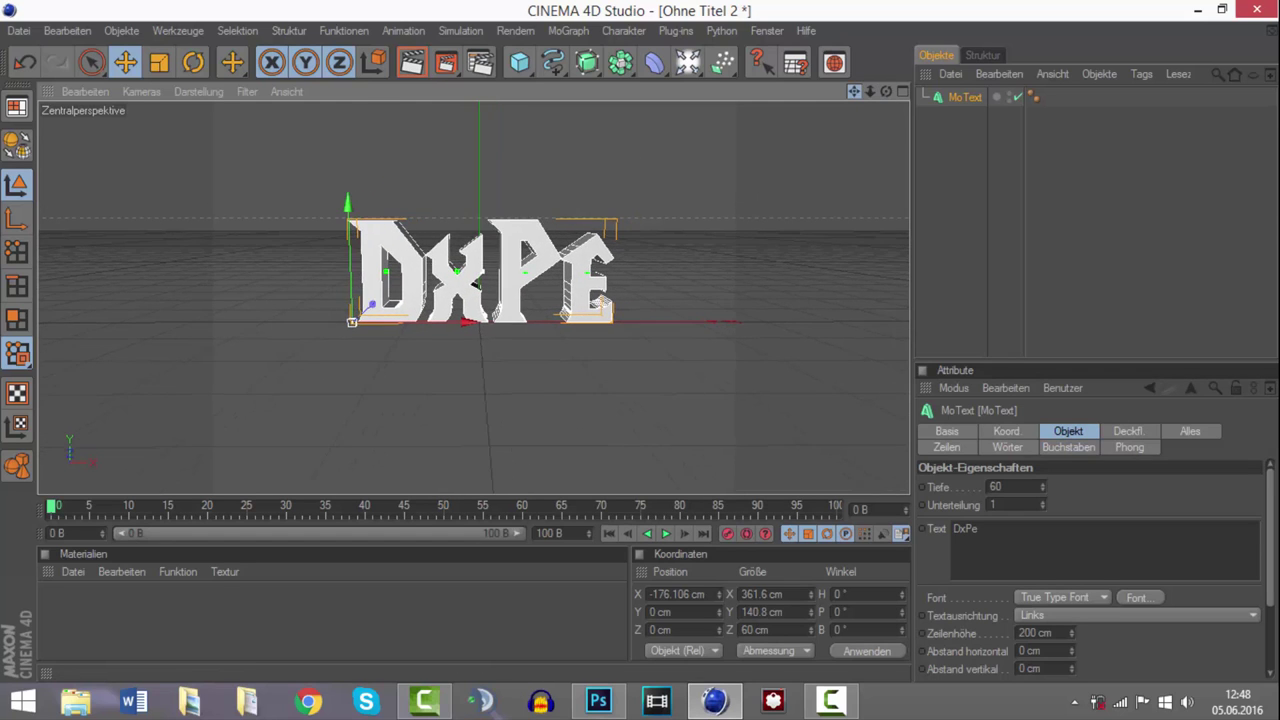
pyautogui.click(195, 64)
pyautogui.moveTo(409, 288); pyautogui.dragTo(451, 313)
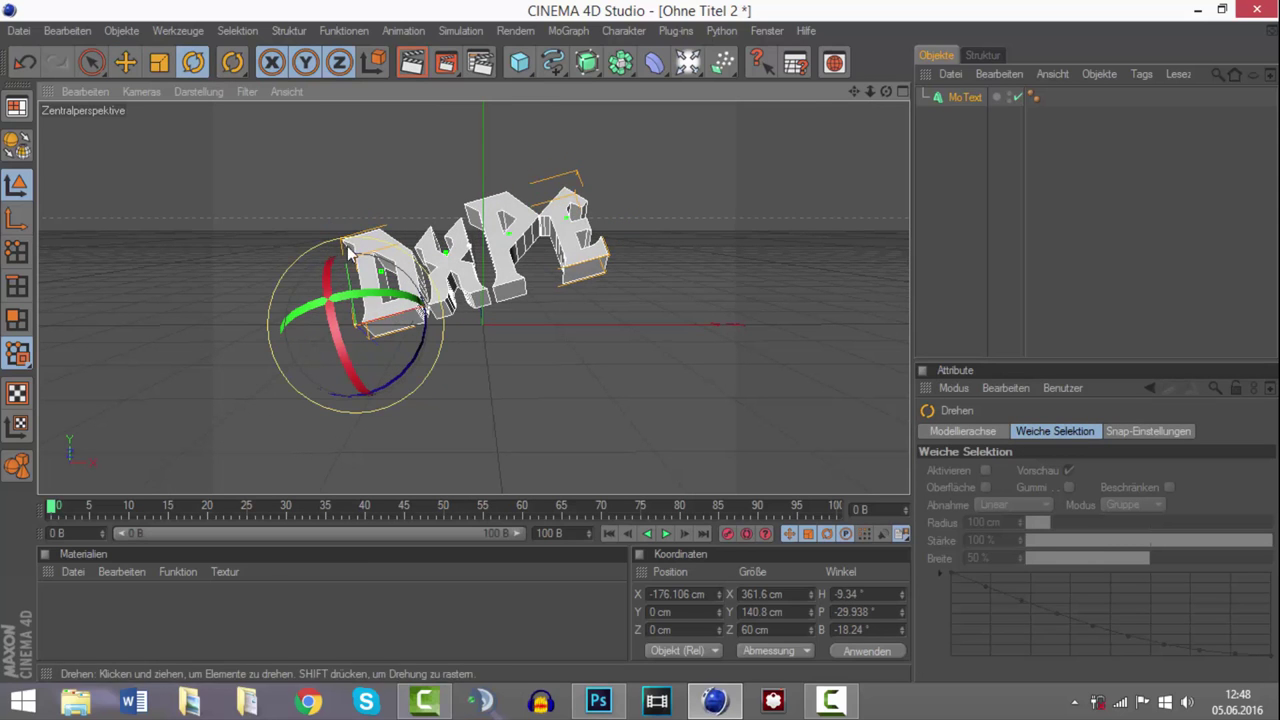
pyautogui.click(125, 62)
pyautogui.moveTo(885, 180)
pyautogui.mouseDown()
pyautogui.moveTo(852, 145)
pyautogui.moveTo(863, 147)
pyautogui.mouseUp()
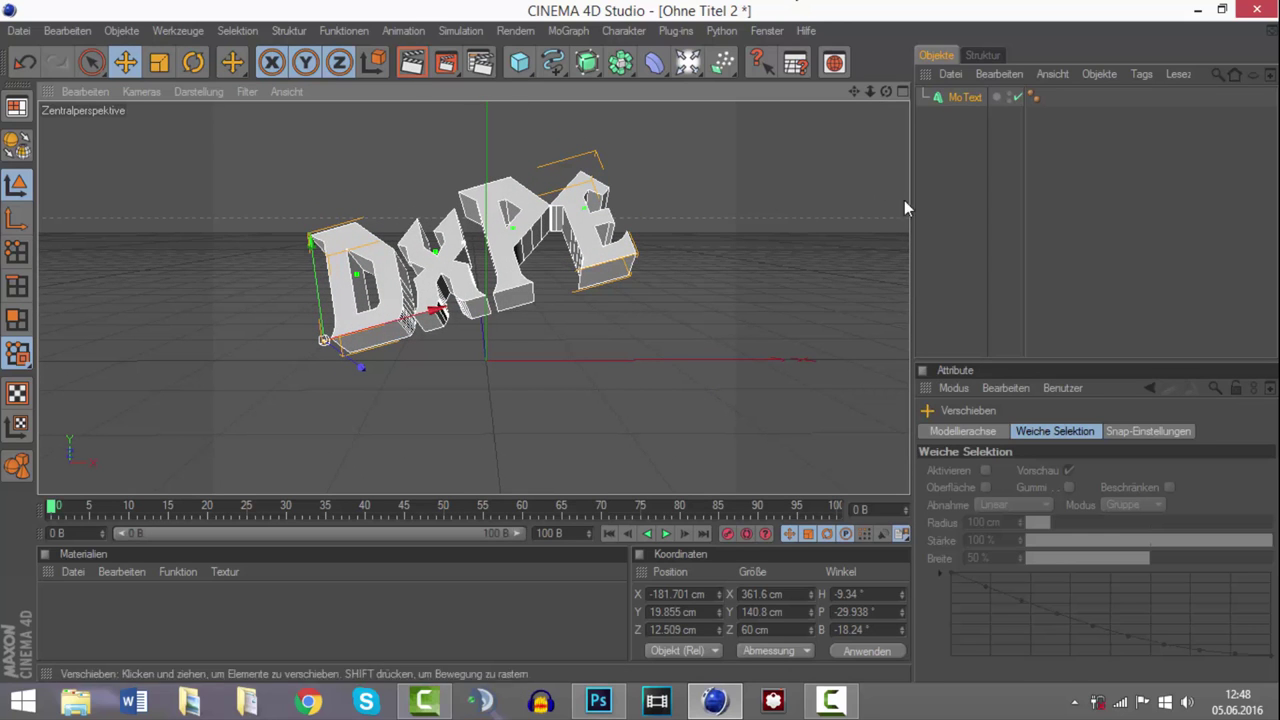
pyautogui.click(964, 97)
pyautogui.moveTo(1043, 487); pyautogui.dragTo(1043, 490)
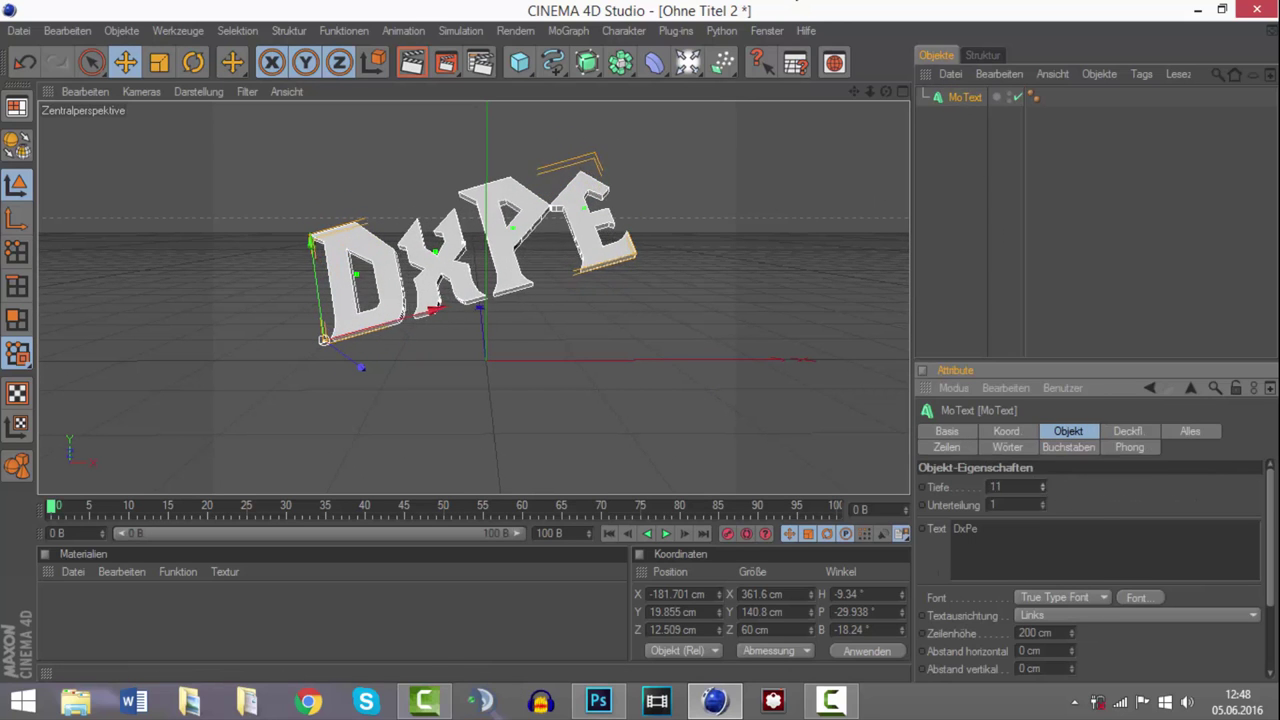
# Set the render output to save as PNG named 2d on the Desktop
pyautogui.click(480, 62)
pyautogui.click(189, 88)
pyautogui.click(800, 115)
pyautogui.scroll(-3, 210, 250)
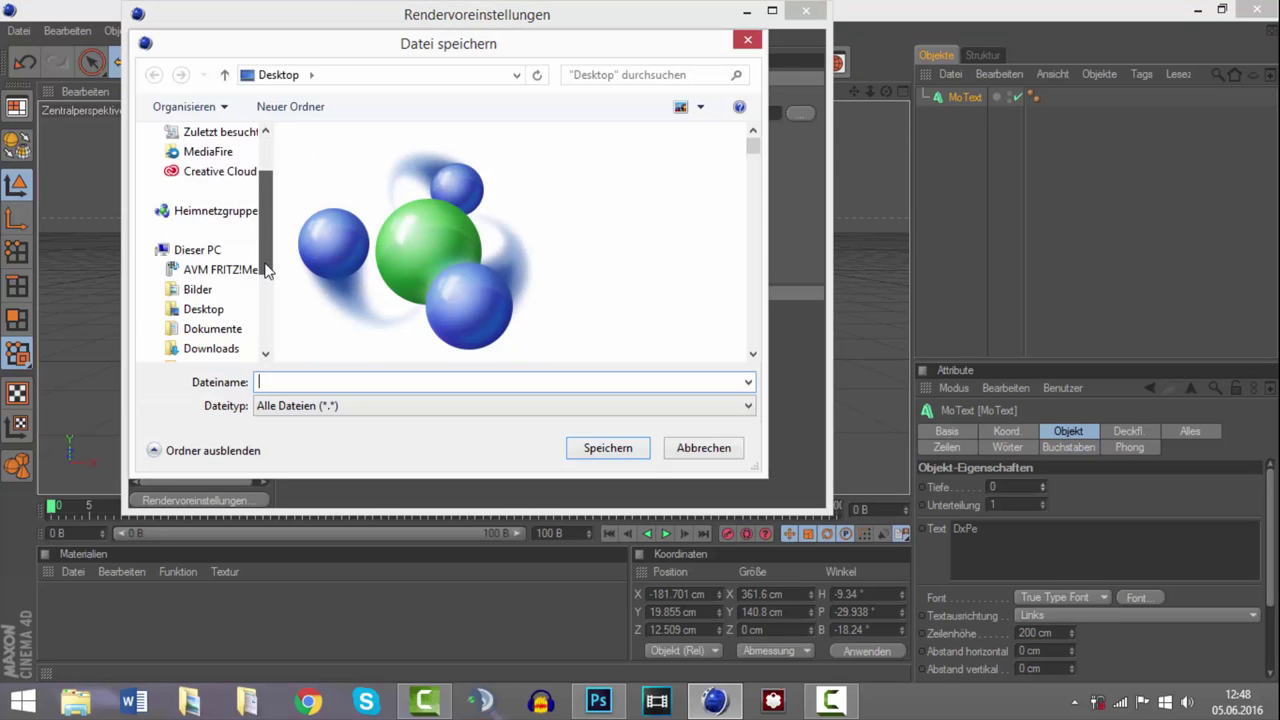
pyautogui.scroll(-2, 210, 250)
pyautogui.click(203, 250)
pyautogui.click(286, 381)
pyautogui.write('2d')
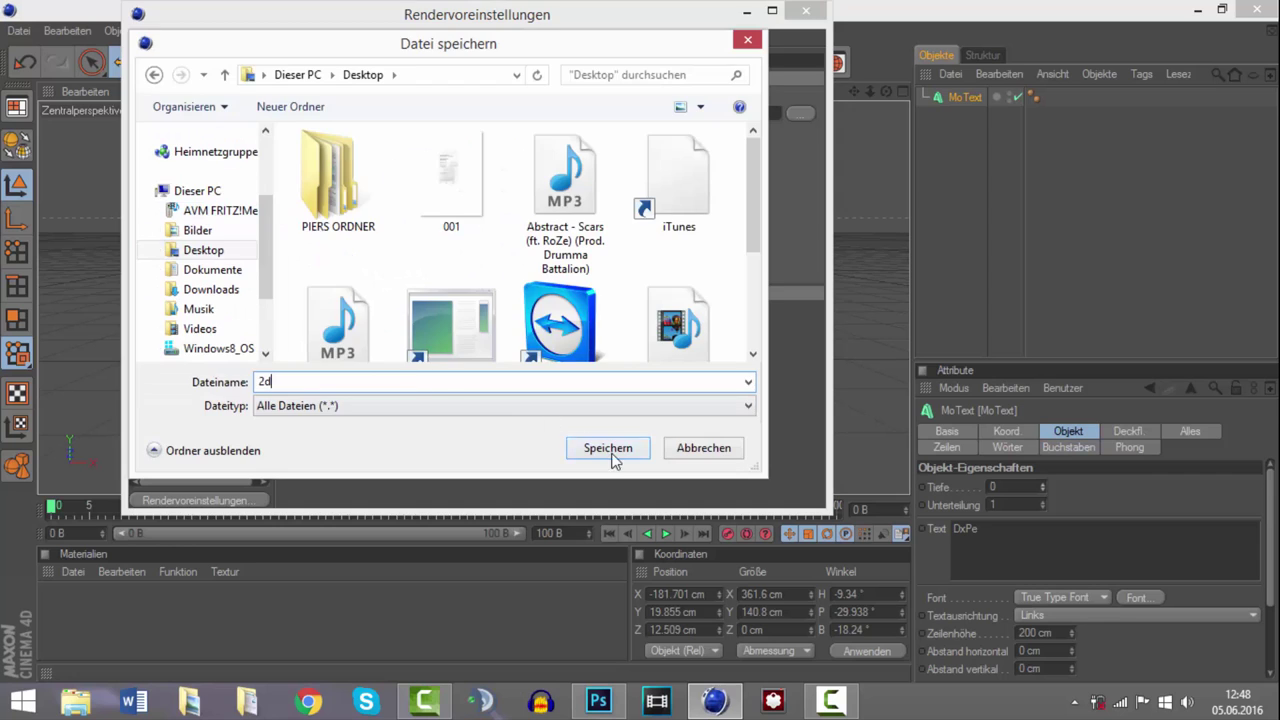
pyautogui.click(613, 450)
pyautogui.click(428, 144)
pyautogui.click(431, 128)
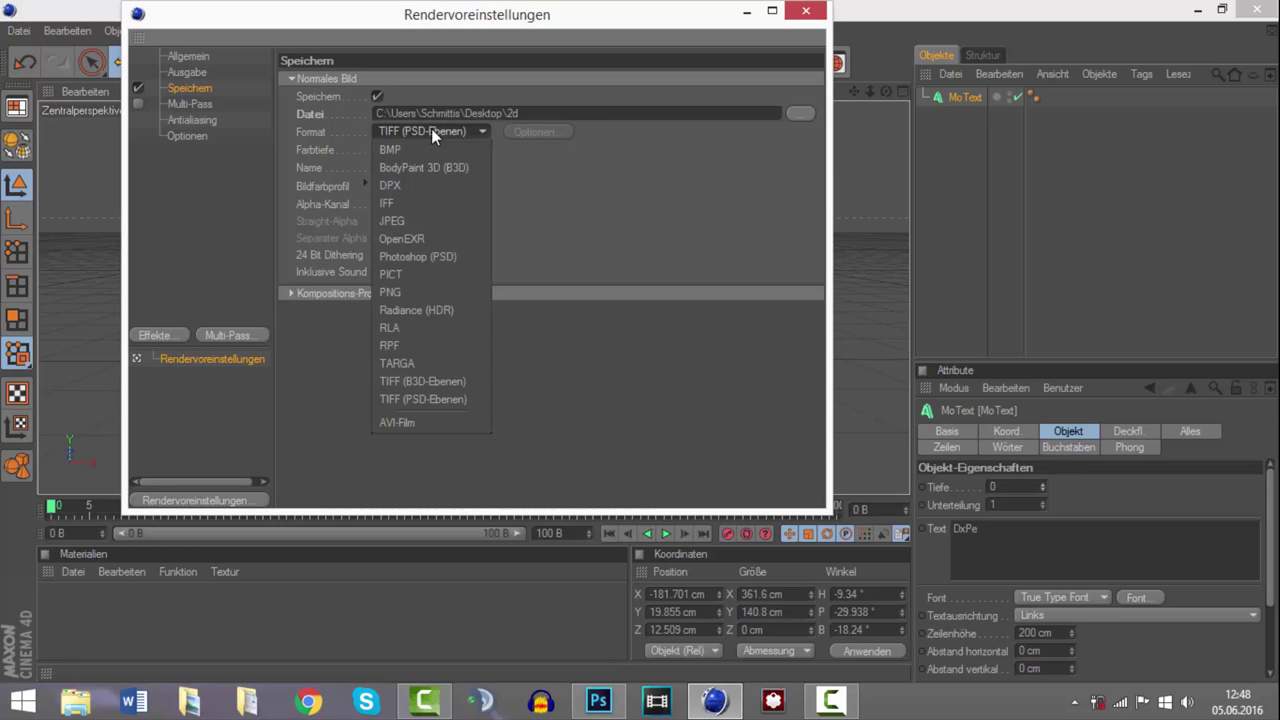
pyautogui.click(419, 291)
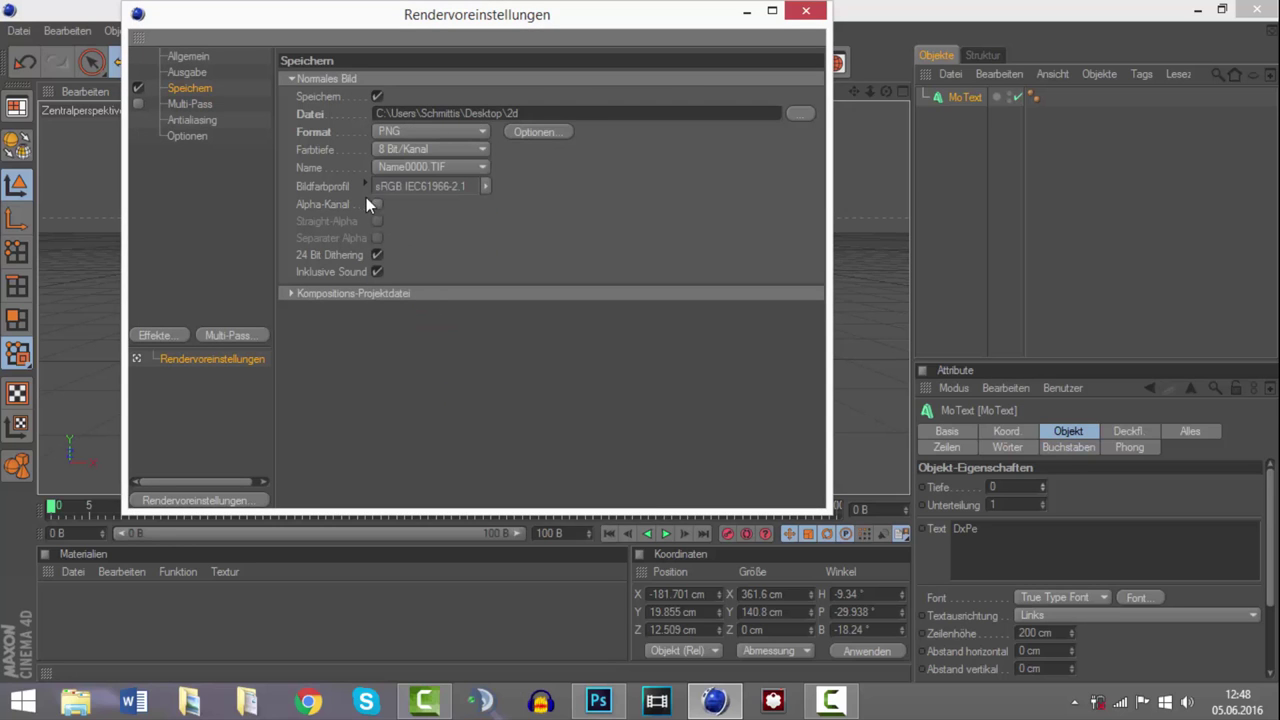
# Add Ambient Occlusion and Global Illumination render effects, then add a light to the scene
pyautogui.click(165, 337)
pyautogui.click(248, 340)
pyautogui.click(160, 335)
pyautogui.click(222, 405)
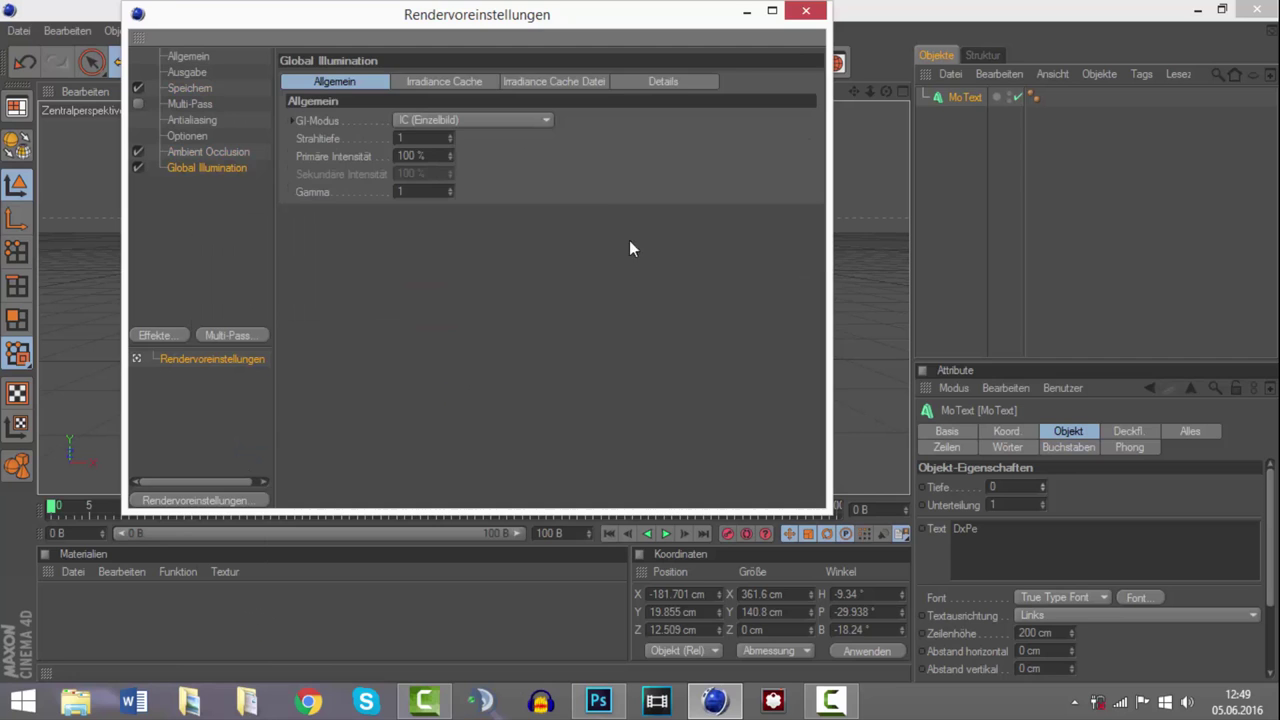
pyautogui.click(805, 14)
pyautogui.click(760, 62)
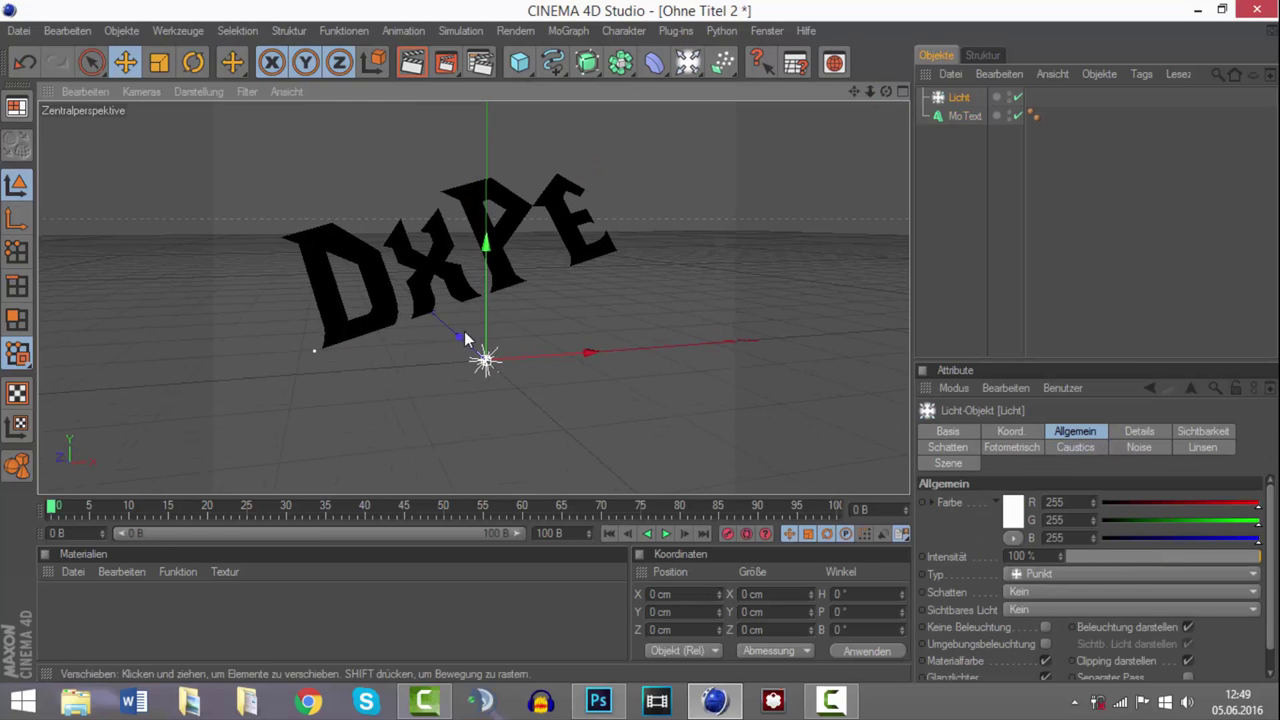
# Raise the light to Y 290.724, Z -116.672 cm, render, and extrude the text to depth 53
pyautogui.moveTo(466, 337)
pyautogui.mouseDown()
pyautogui.moveTo(555, 403)
pyautogui.moveTo(536, 288)
pyautogui.mouseUp()
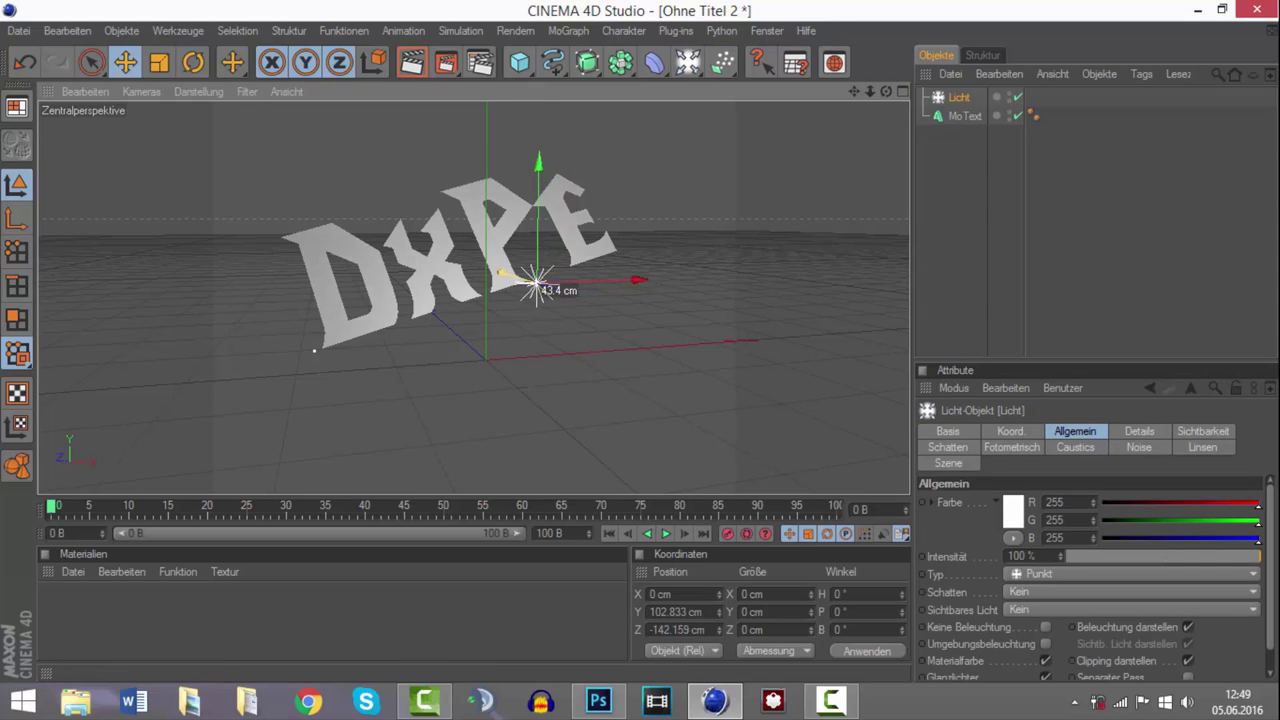
pyautogui.moveTo(529, 234); pyautogui.dragTo(528, 105)
pyautogui.moveTo(890, 92); pyautogui.dragTo(350, 95)
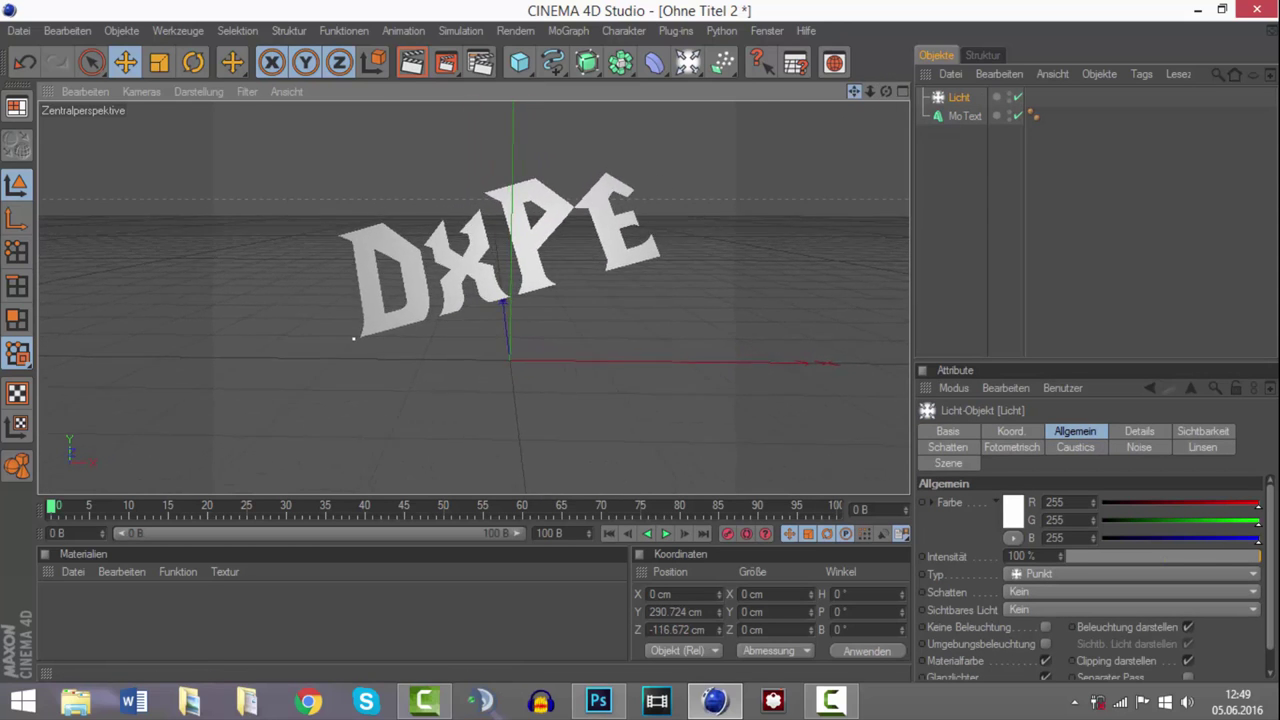
pyautogui.click(446, 63)
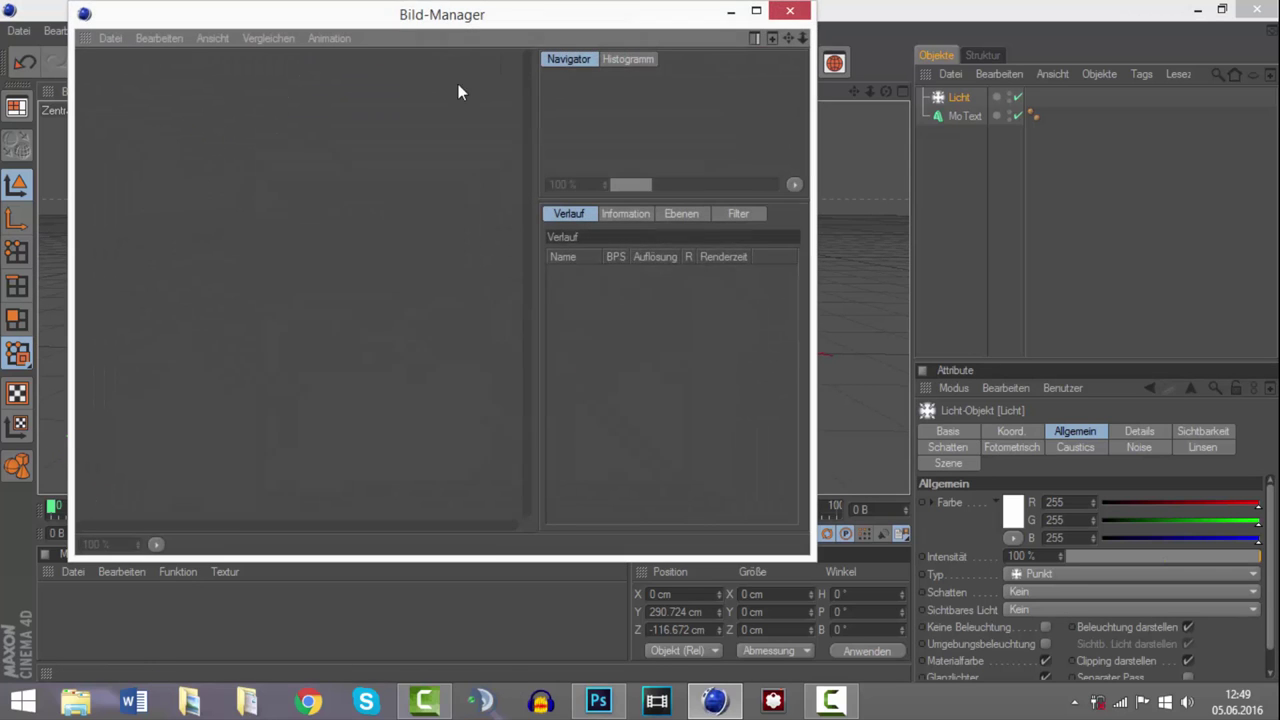
pyautogui.click(789, 12)
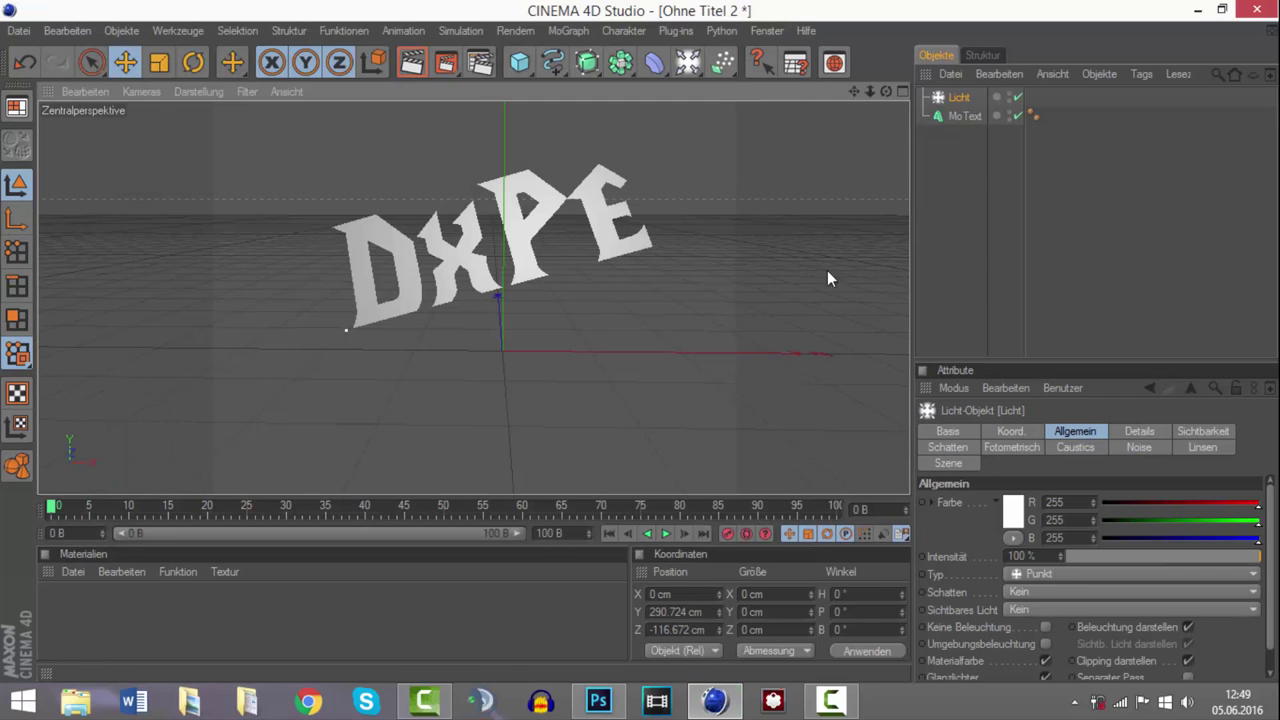
pyautogui.click(965, 116)
pyautogui.moveTo(1042, 484); pyautogui.dragTo(1042, 440)
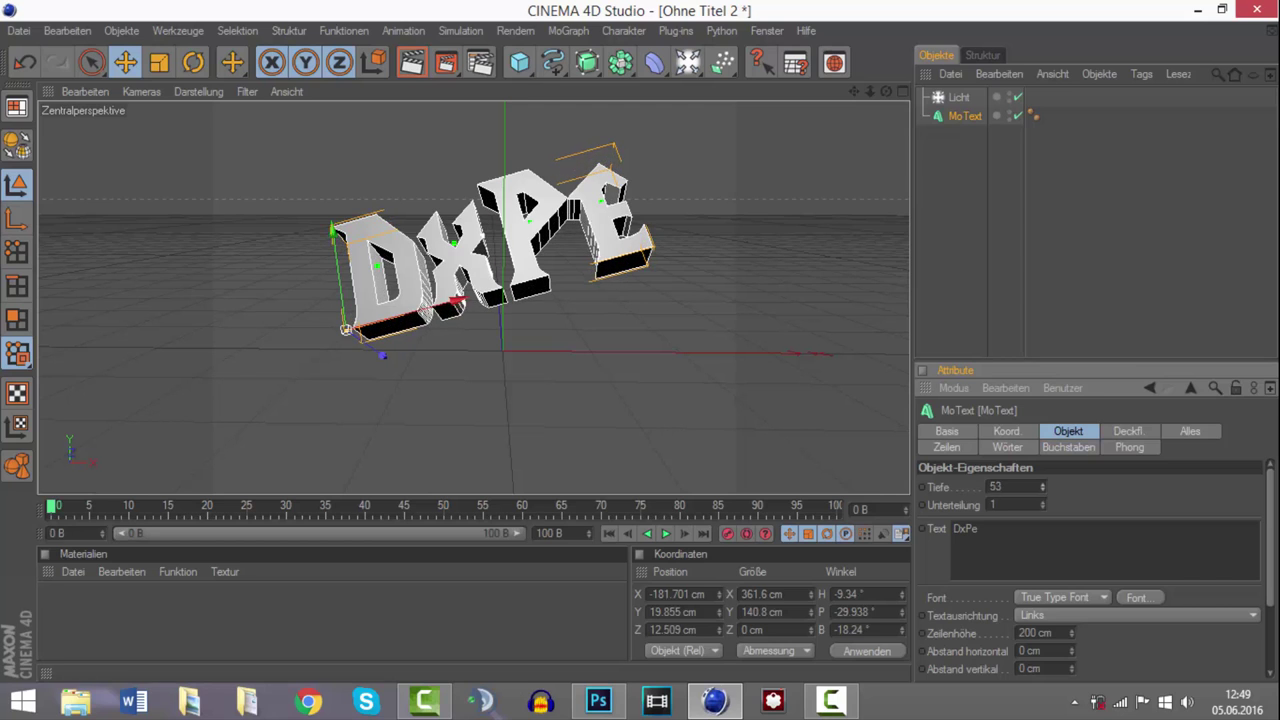
# Change the render output file name to 3d
pyautogui.click(480, 63)
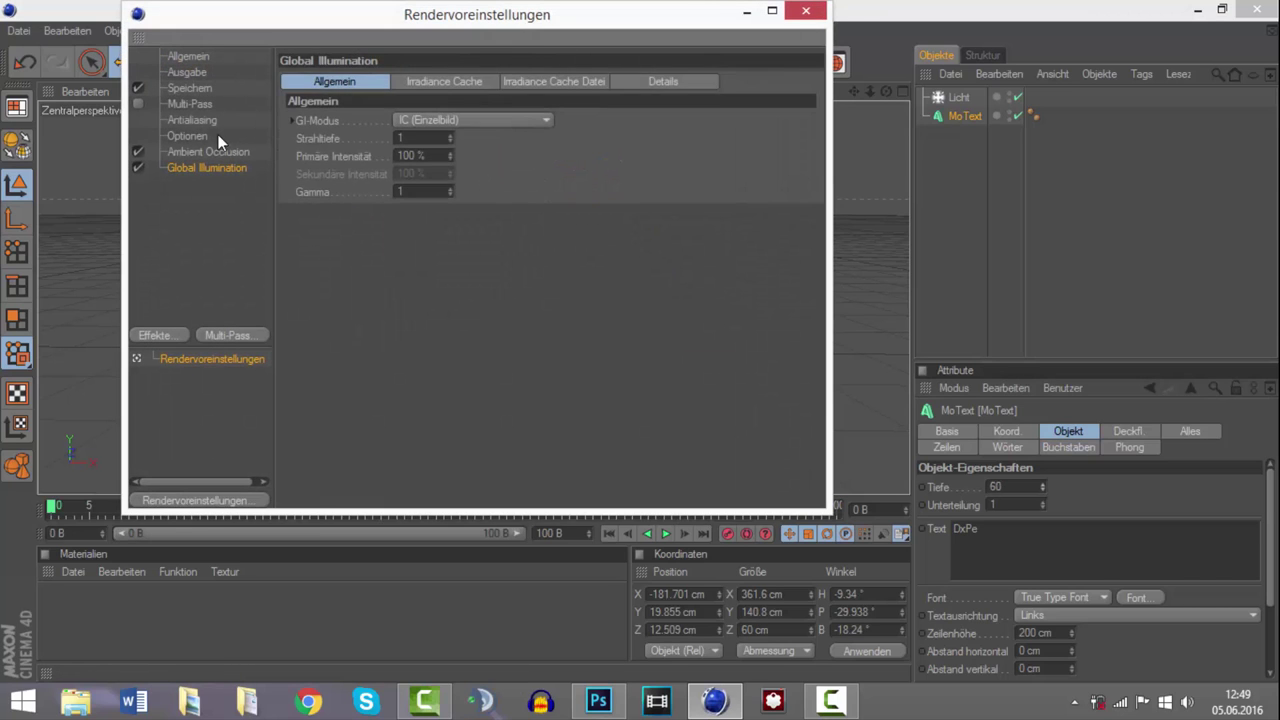
pyautogui.click(193, 89)
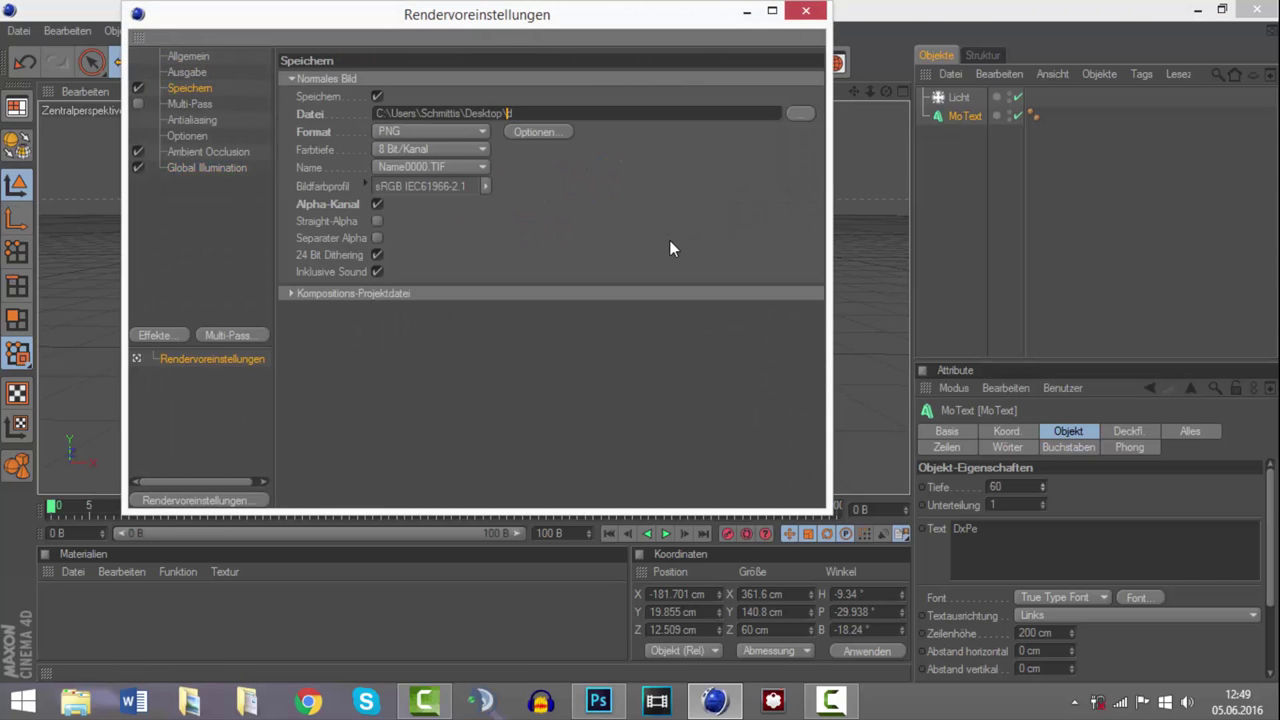
pyautogui.write('3d')
pyautogui.click(810, 12)
# Render the depth-60 text as 3d.png and quit Cinema 4D without saving
pyautogui.click(442, 70)
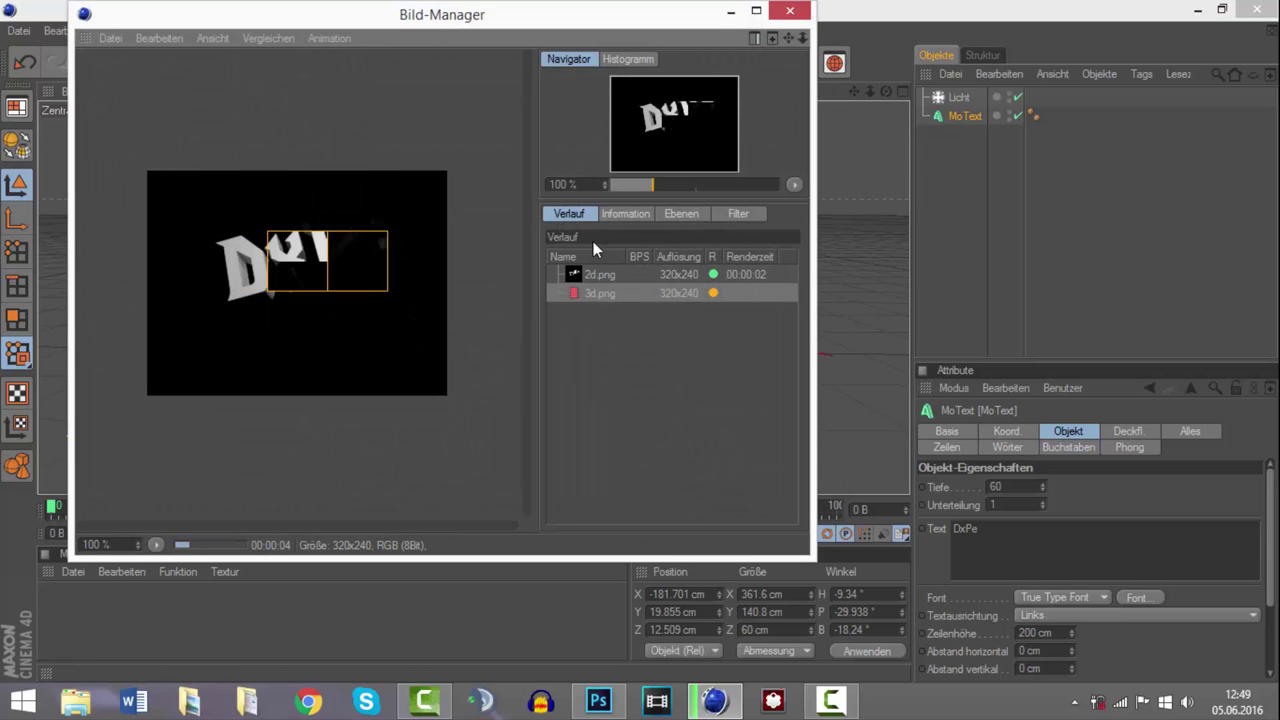
pyautogui.click(790, 12)
pyautogui.click(1256, 9)
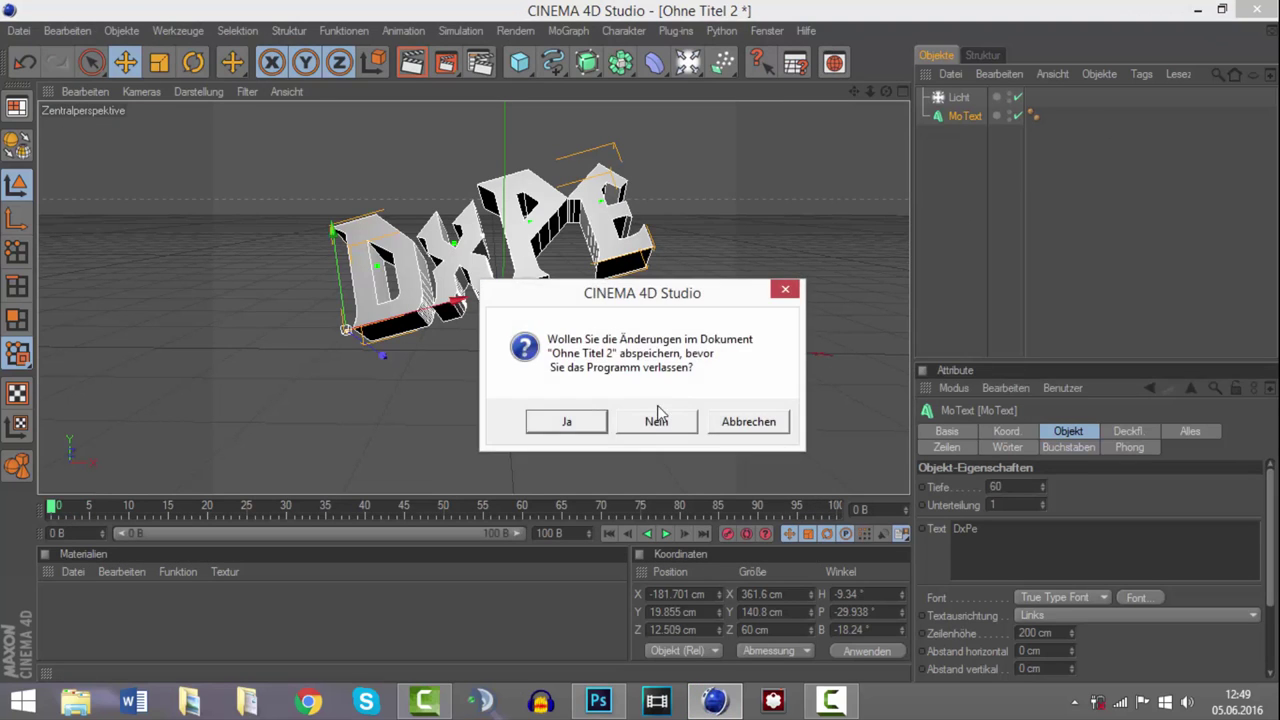
pyautogui.click(656, 422)
# Place the 3d.png render into the Photoshop document and enlarge it to about 225%
pyautogui.moveTo(327, 617)
pyautogui.mouseDown()
pyautogui.moveTo(269, 410)
pyautogui.moveTo(752, 332)
pyautogui.mouseUp()
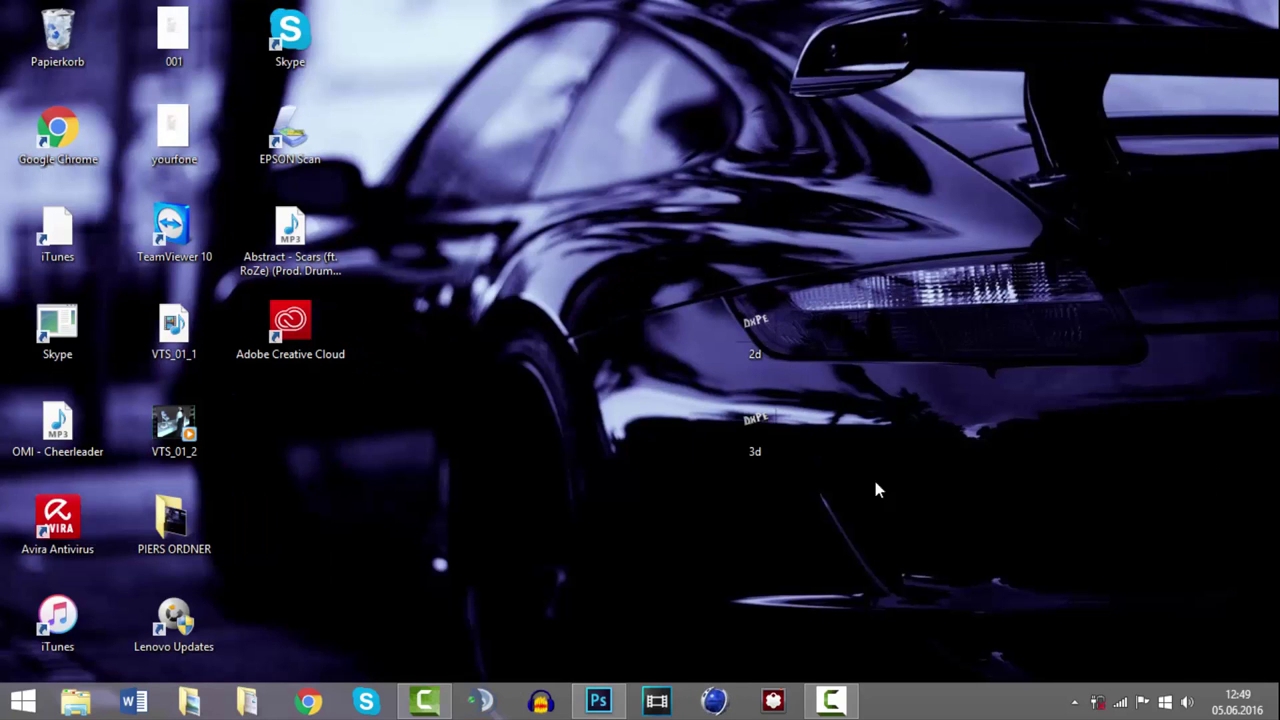
pyautogui.moveTo(718, 405)
pyautogui.mouseDown()
pyautogui.moveTo(640, 332)
pyautogui.moveTo(662, 350)
pyautogui.mouseUp()
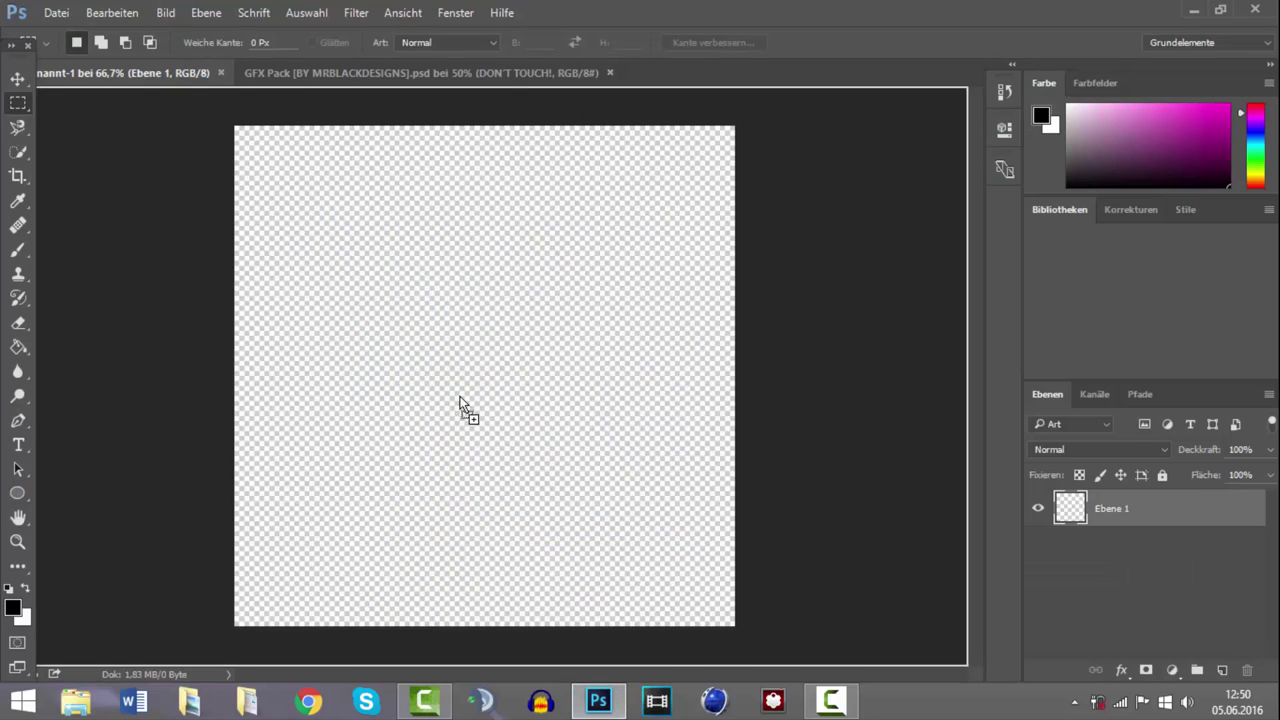
pyautogui.moveTo(604, 652); pyautogui.dragTo(457, 409)
pyautogui.moveTo(577, 303); pyautogui.dragTo(612, 287)
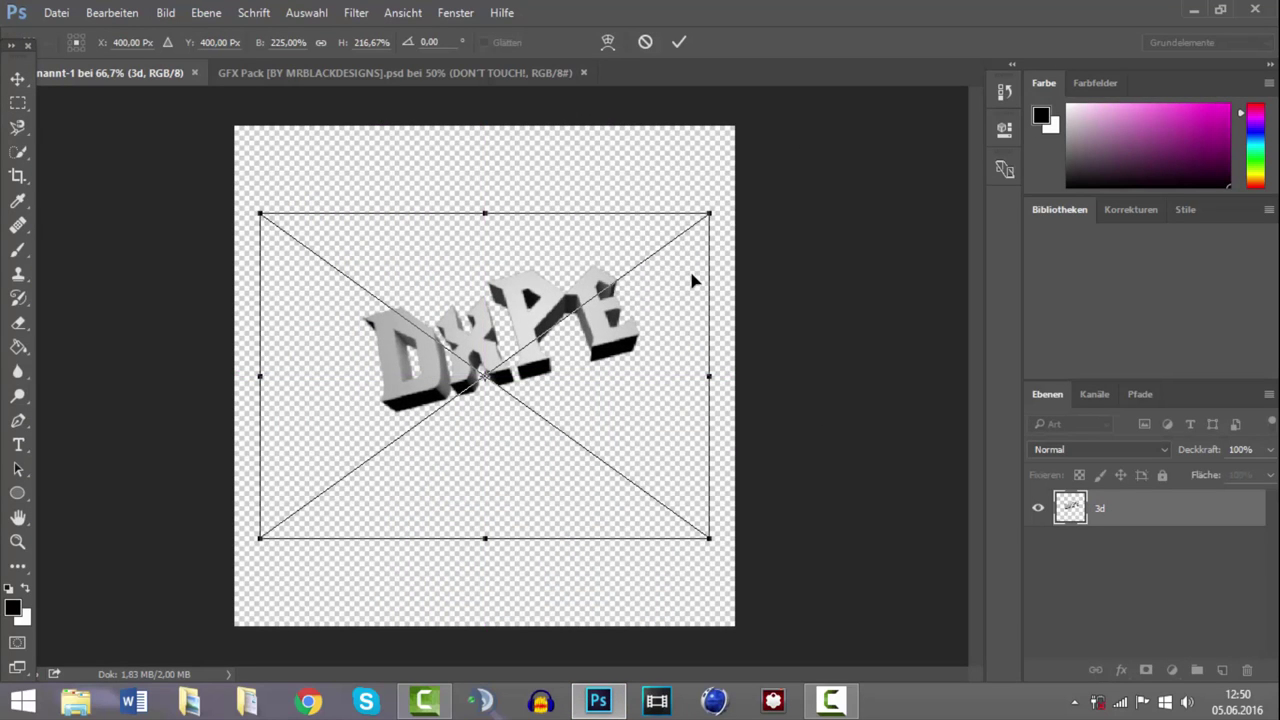
# Commit the 3d layer, then place the 2d render centred over the canvas
pyautogui.press('super+d')
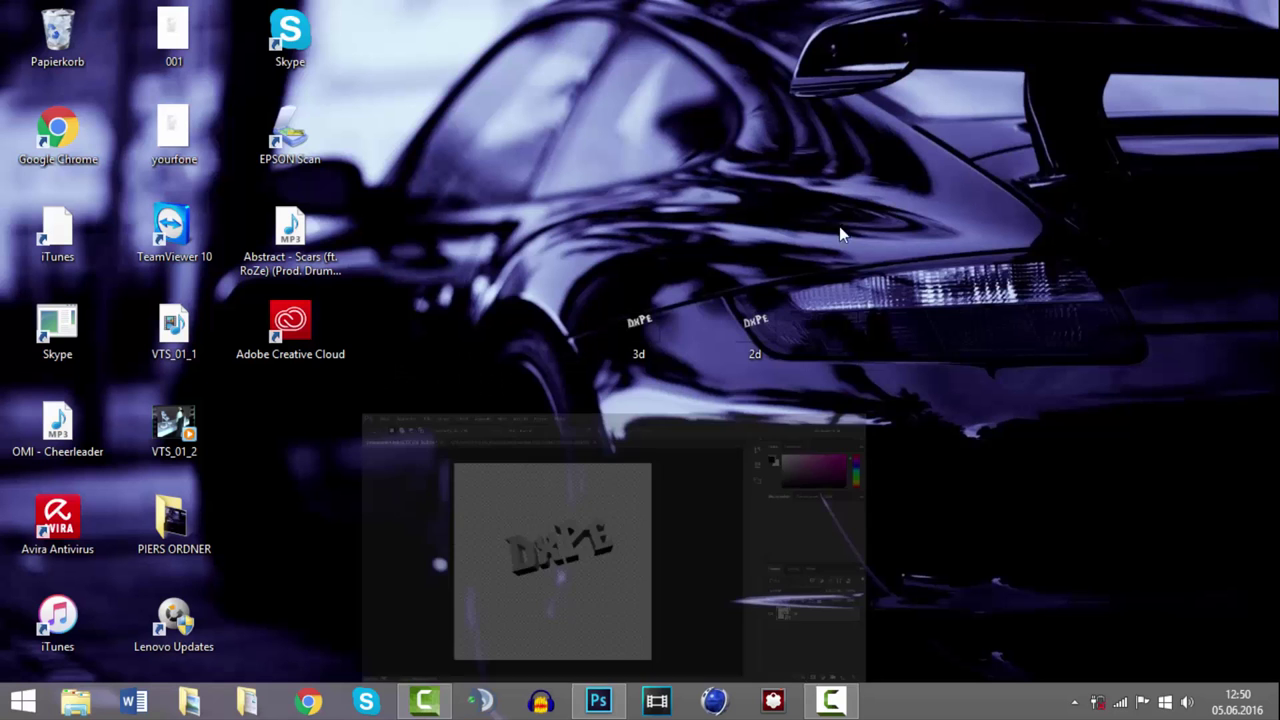
pyautogui.moveTo(755, 325)
pyautogui.mouseDown()
pyautogui.moveTo(600, 680)
pyautogui.moveTo(640, 335)
pyautogui.mouseUp()
pyautogui.moveTo(586, 300); pyautogui.dragTo(925, 80)
pyautogui.moveTo(739, 216); pyautogui.dragTo(555, 335)
# Fine-tune the 2d layer's corners to about 226% to match the 3D text, and commit
pyautogui.moveTo(737, 567); pyautogui.dragTo(725, 562)
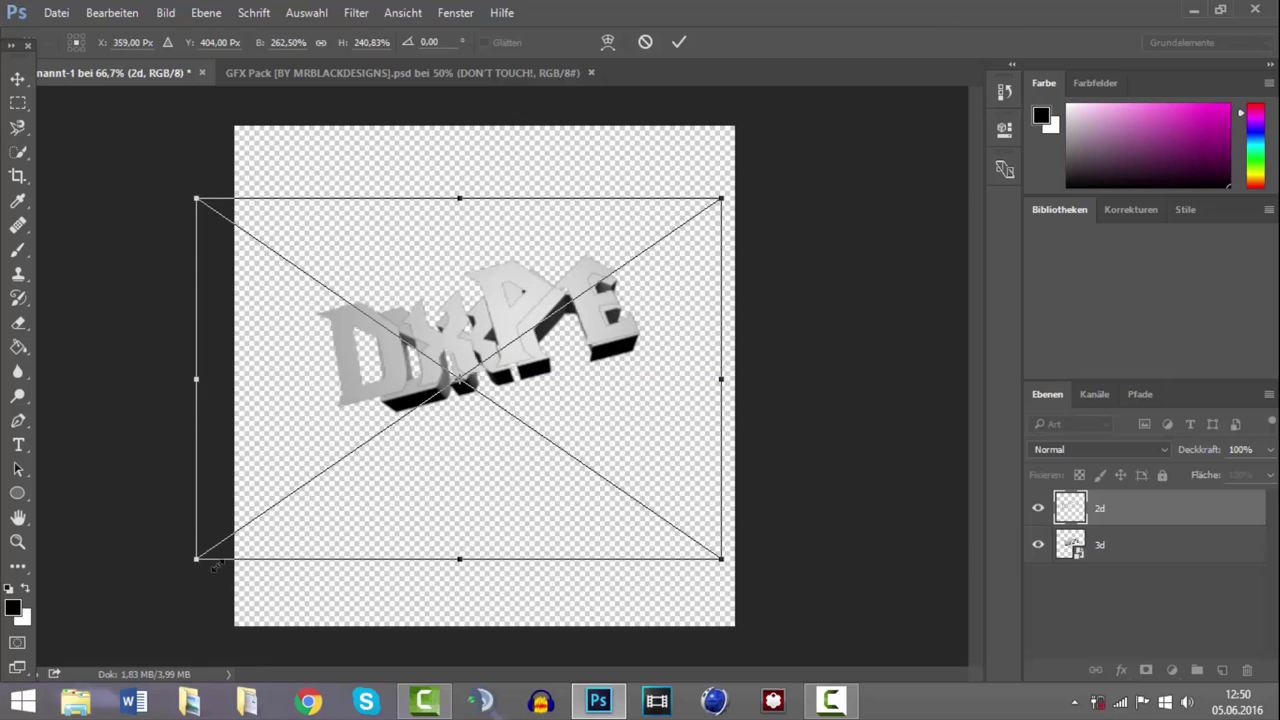
pyautogui.moveTo(214, 566); pyautogui.dragTo(252, 557)
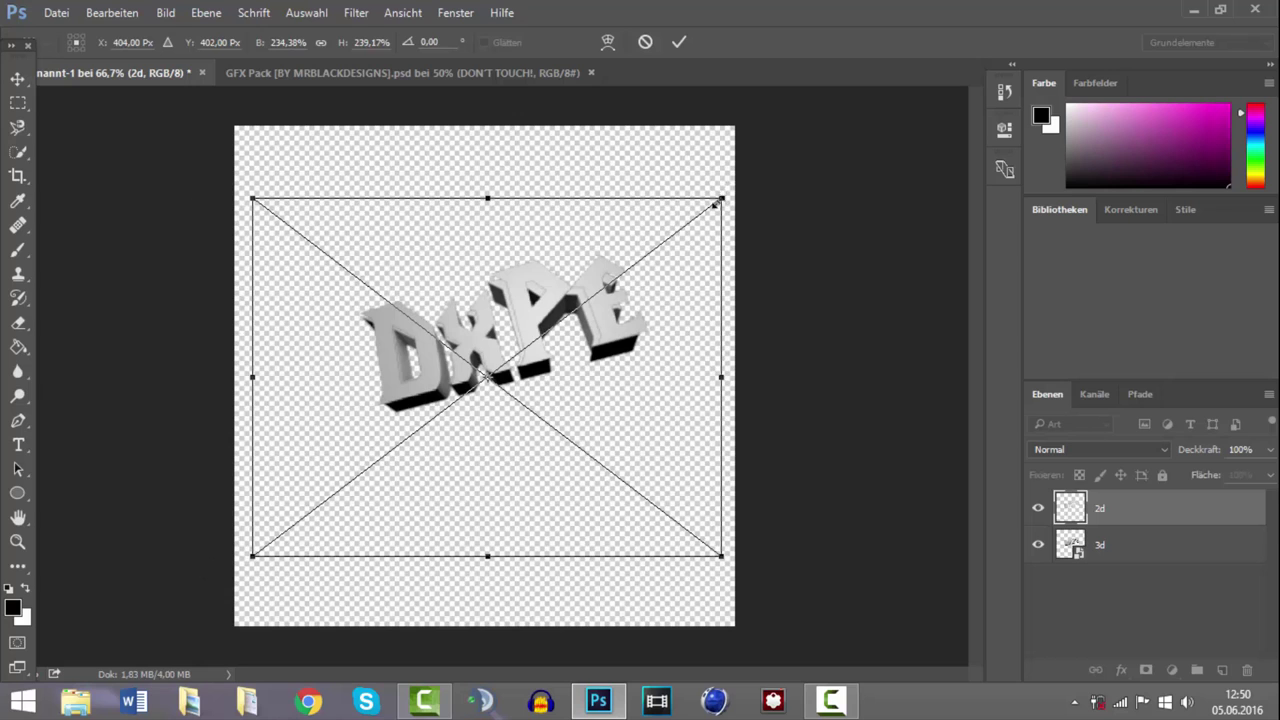
pyautogui.moveTo(716, 203); pyautogui.dragTo(709, 207)
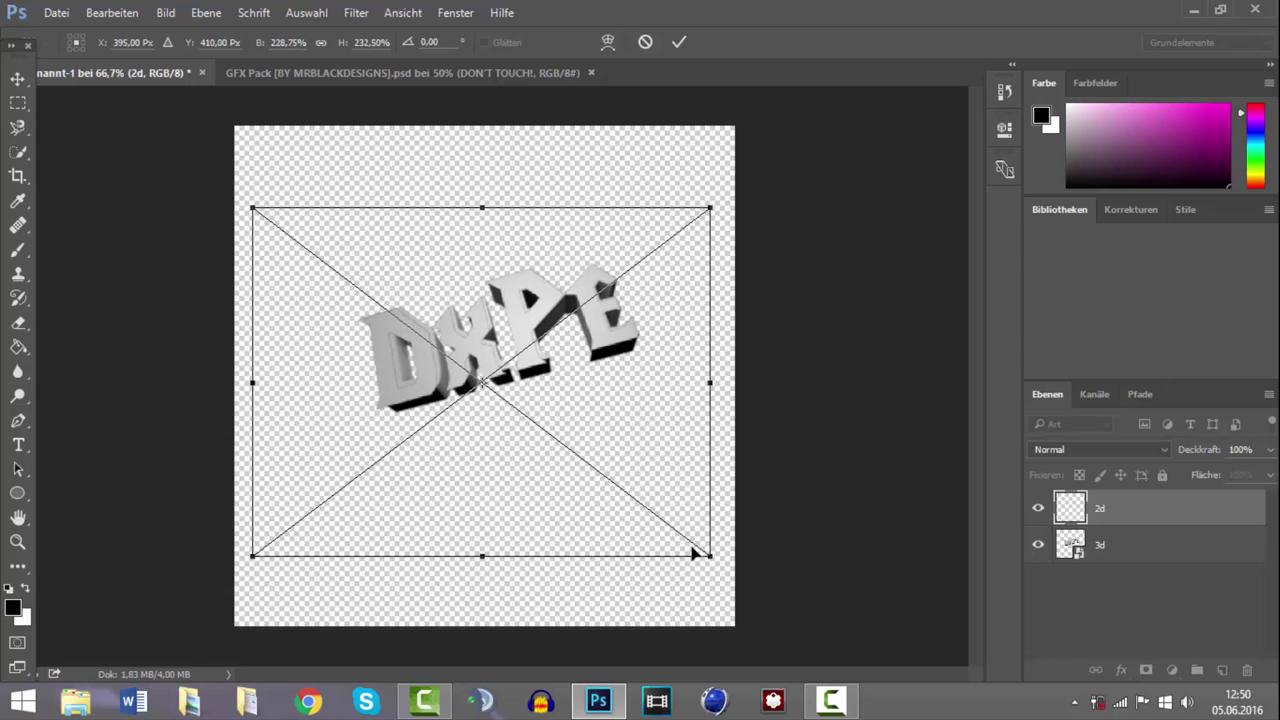
pyautogui.moveTo(712, 550); pyautogui.dragTo(713, 545)
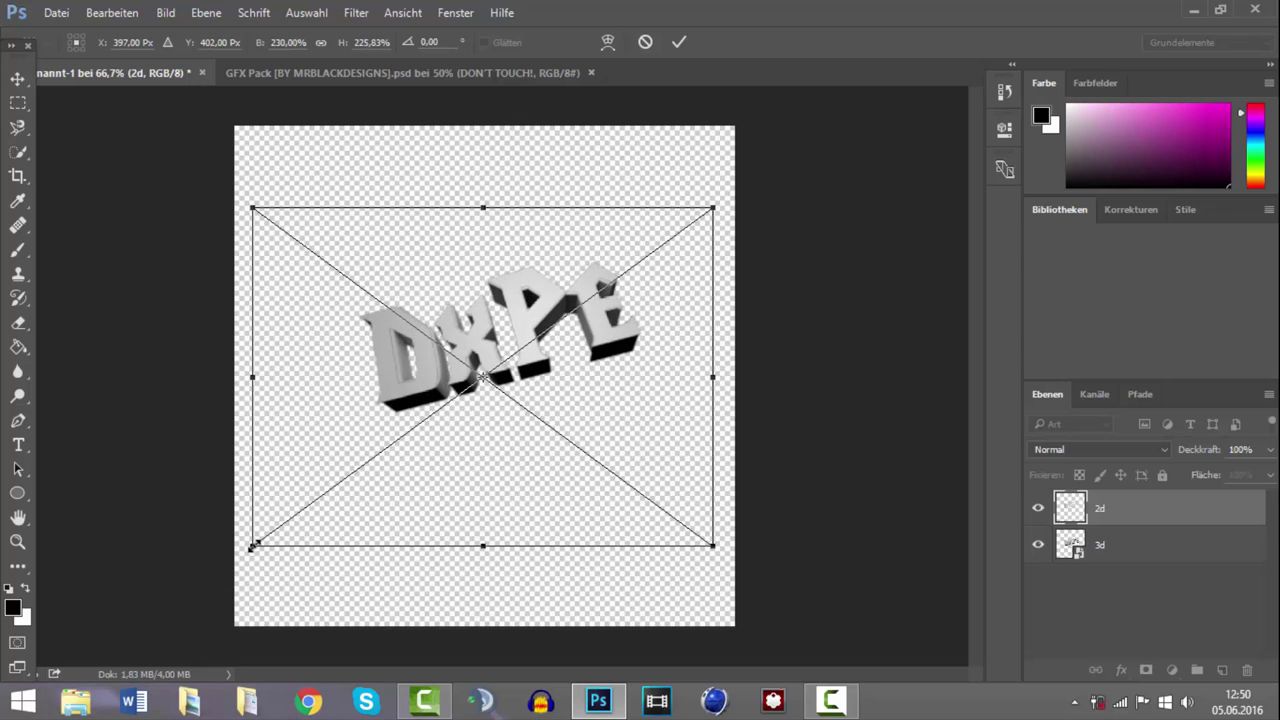
pyautogui.moveTo(253, 545); pyautogui.dragTo(258, 545)
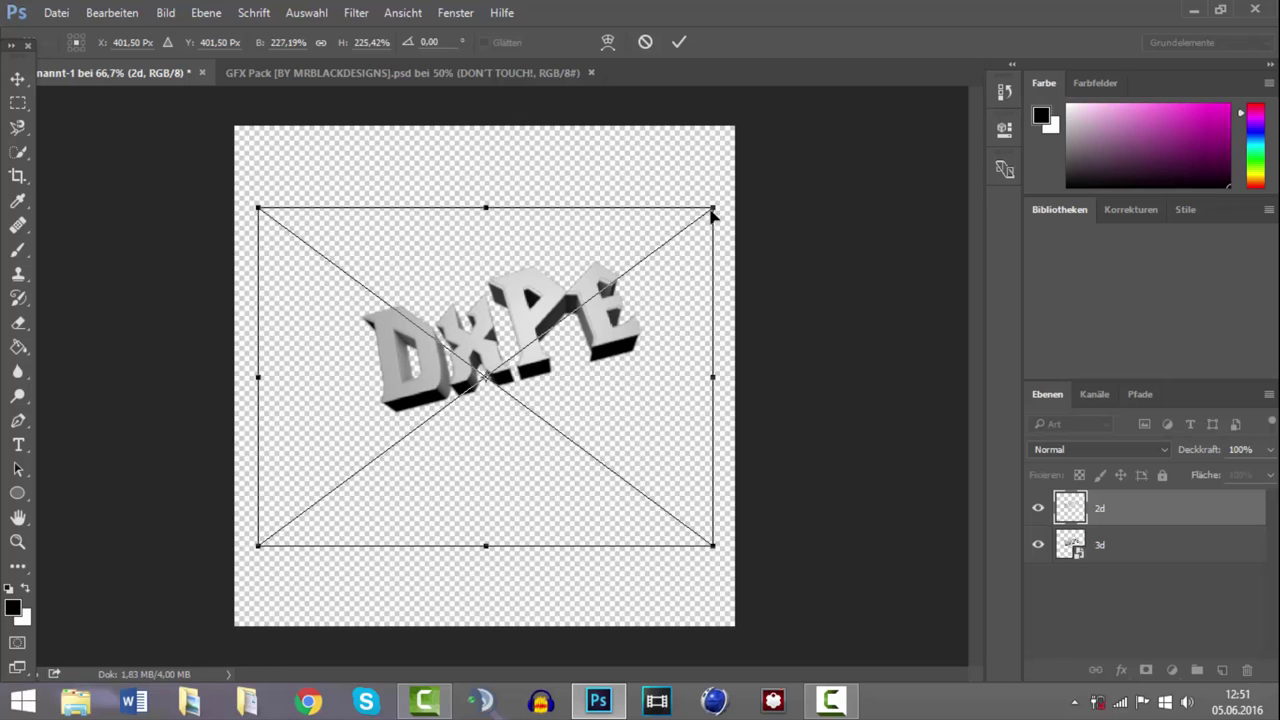
pyautogui.moveTo(712, 213); pyautogui.dragTo(709, 211)
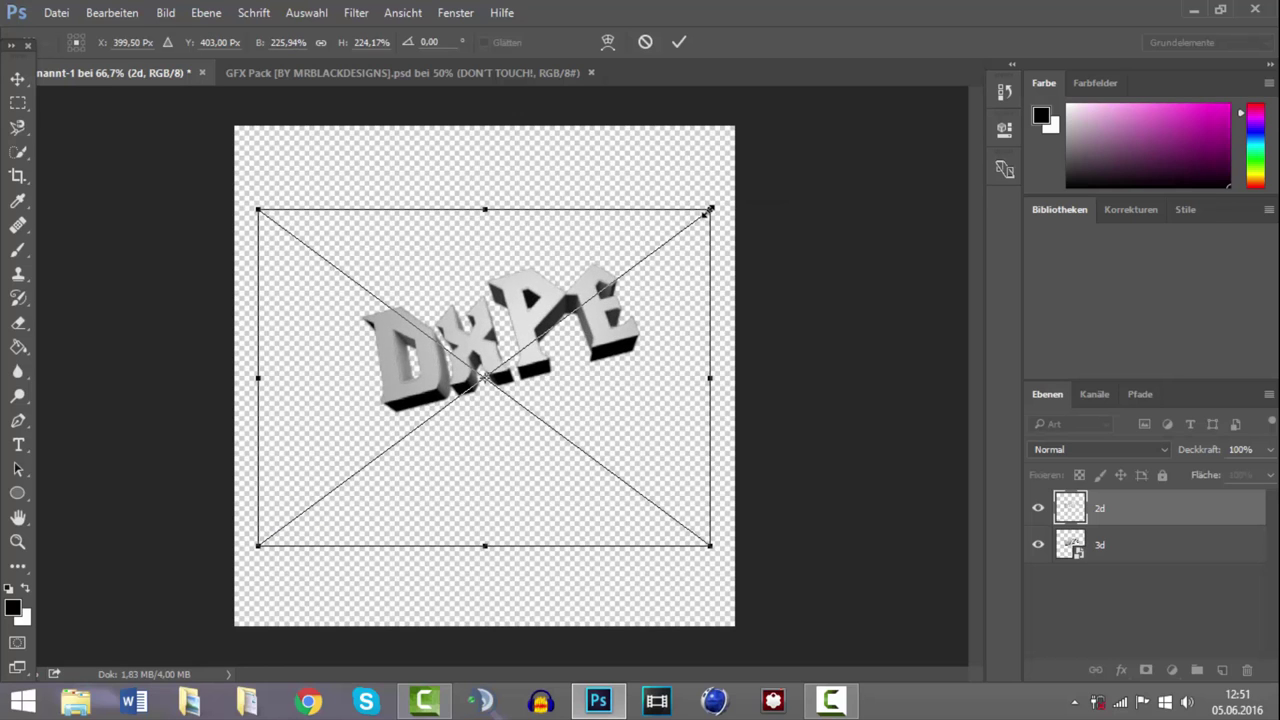
pyautogui.press('Return')
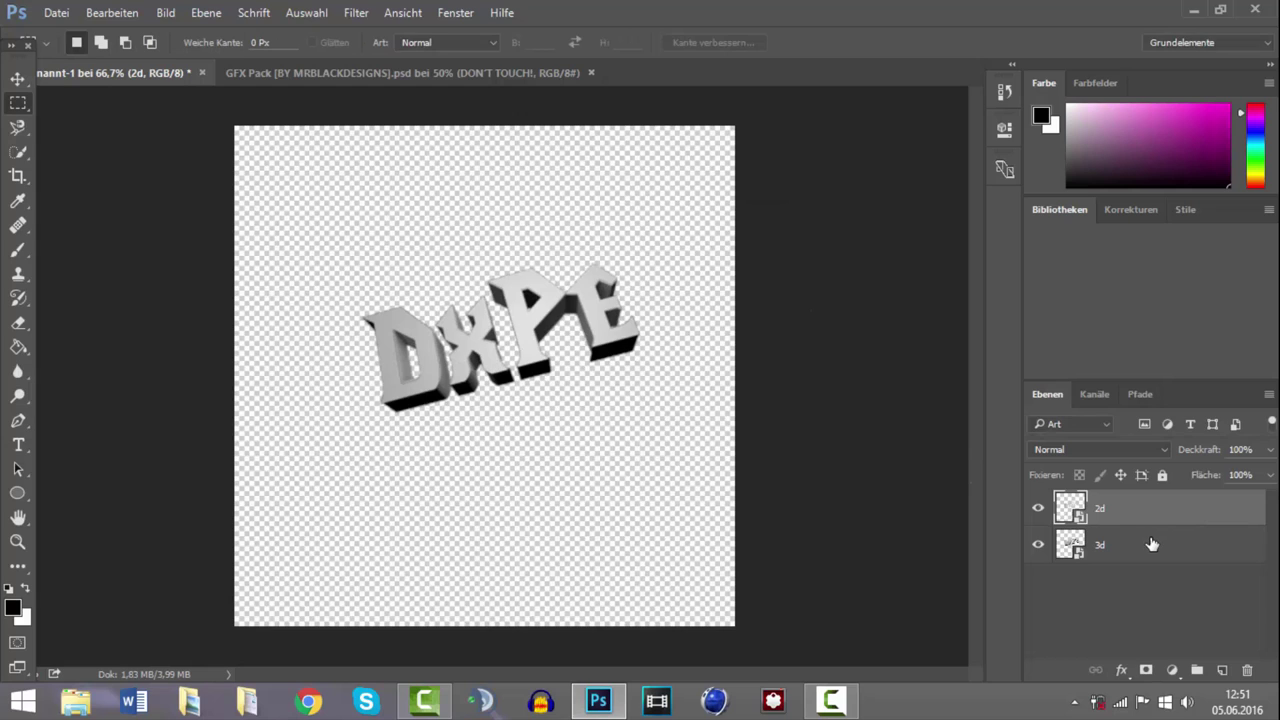
# Move the 2d and 3d layers together down-left, then select the 3d layer alone
pyautogui.keyDown('shift'); pyautogui.click(1151, 558); pyautogui.keyUp('shift')
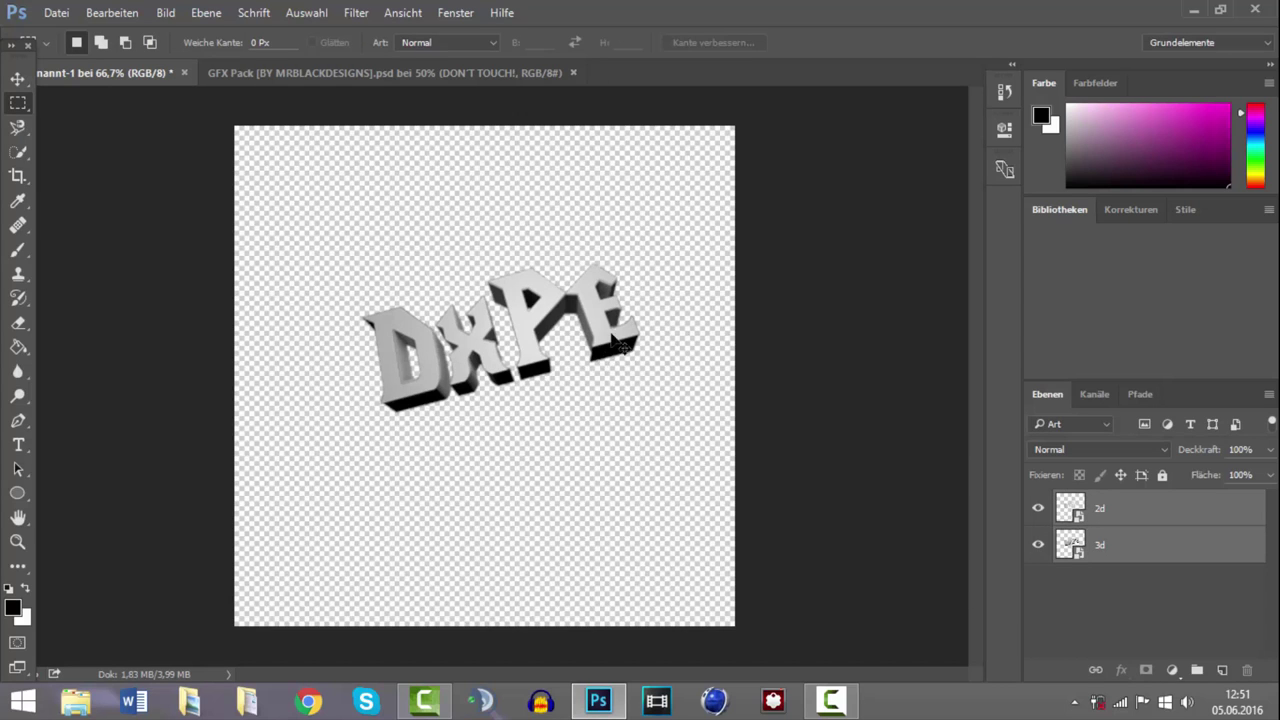
pyautogui.moveTo(605, 360); pyautogui.dragTo(590, 372)
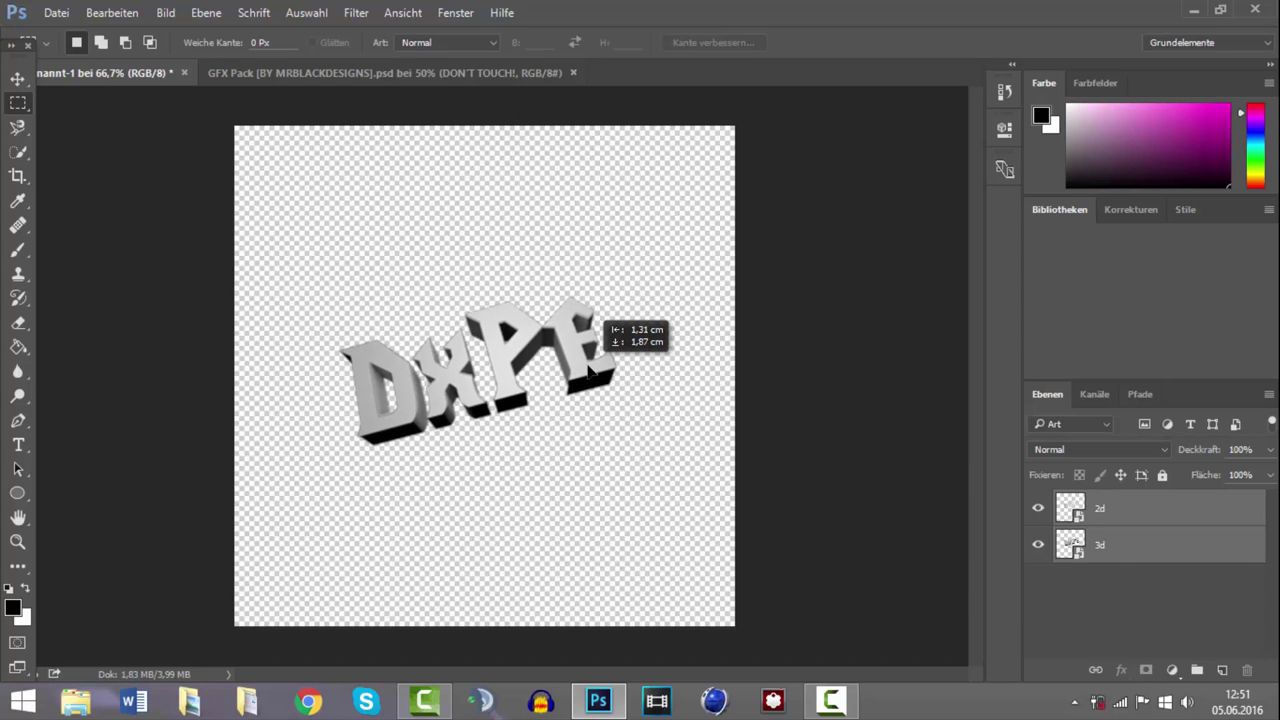
pyautogui.click(1128, 557)
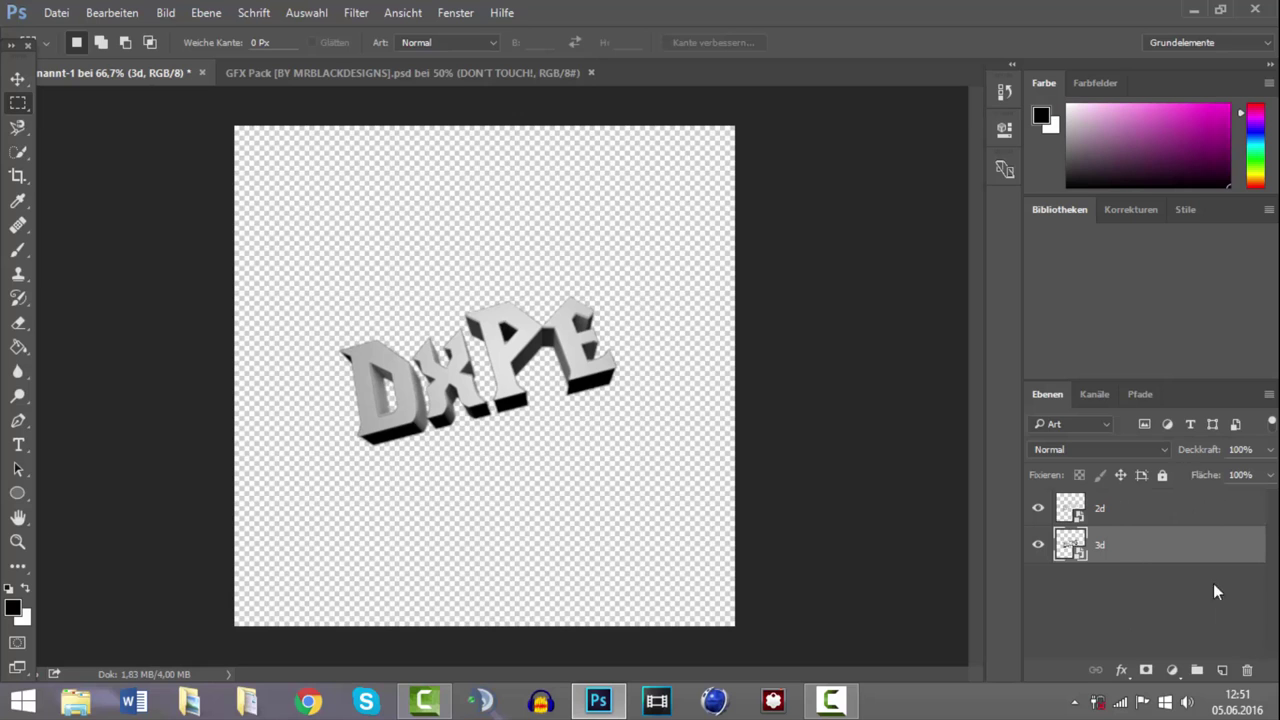
pyautogui.click(1193, 9)
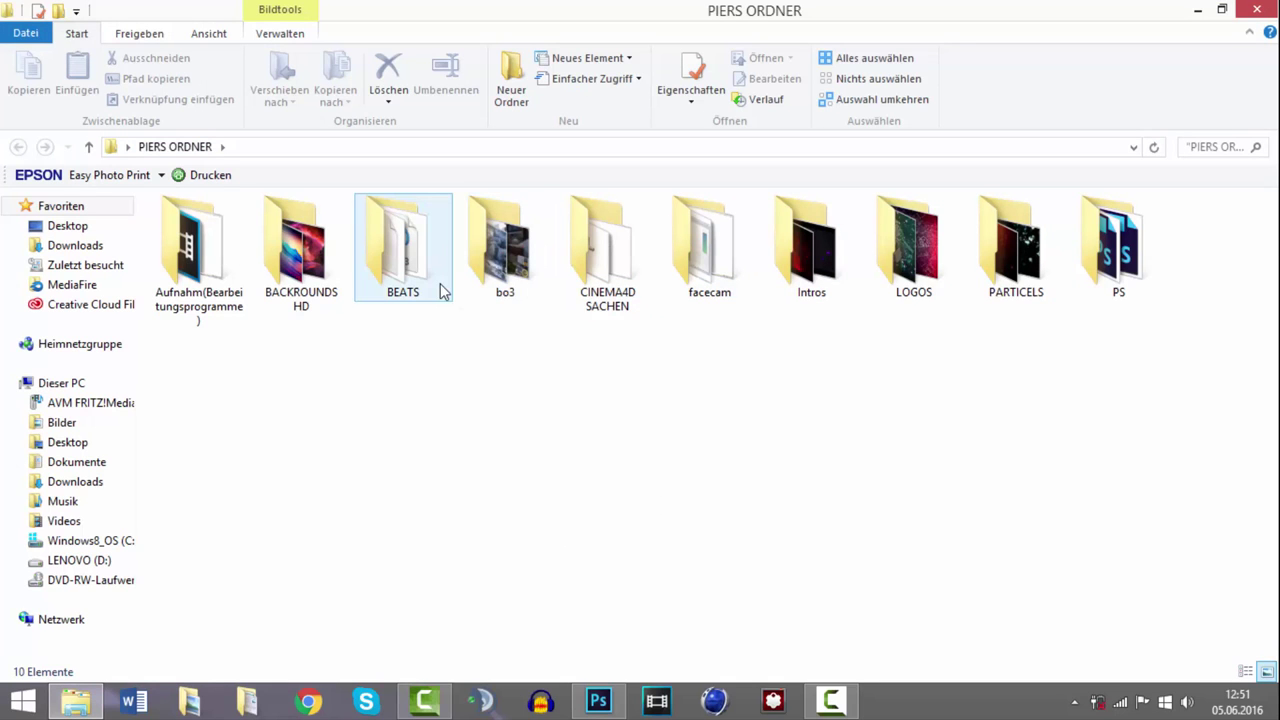
# Open the BACKROUNDS HD folder and drag the waves-of-sea beach image into Photoshop
pyautogui.doubleClick(263, 246)
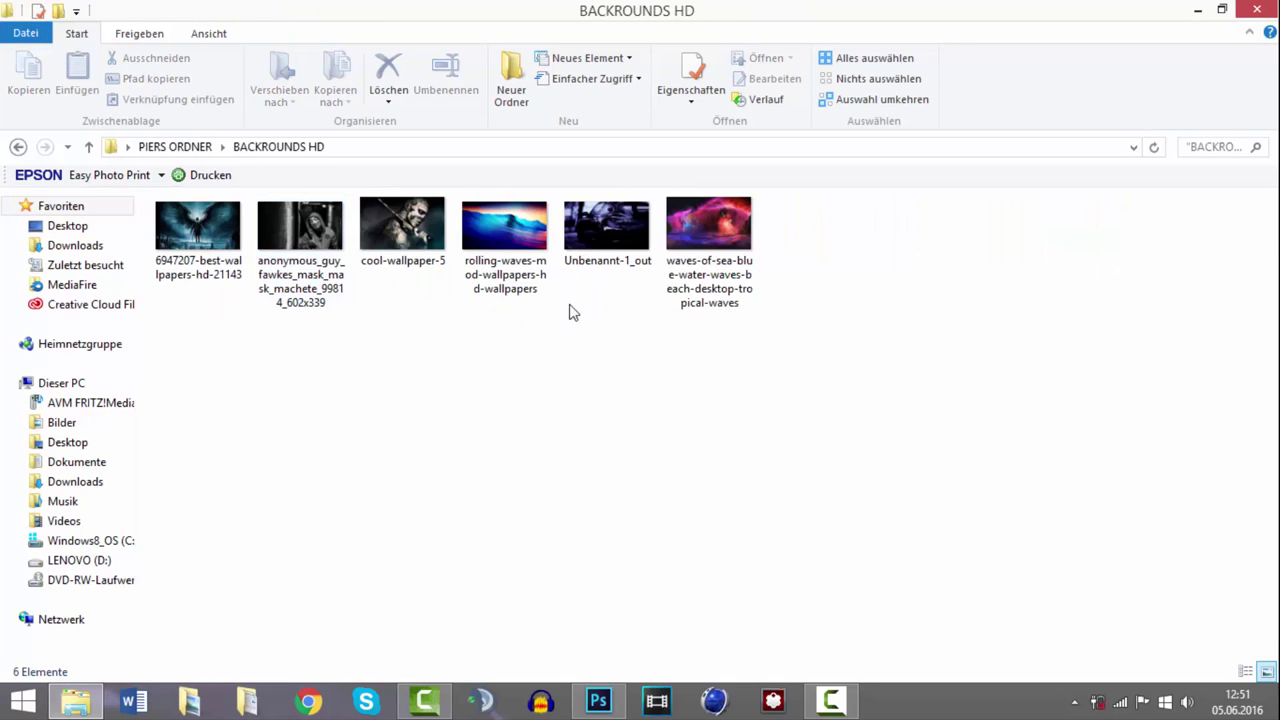
pyautogui.moveTo(735, 258)
pyautogui.mouseDown()
pyautogui.moveTo(803, 428)
pyautogui.moveTo(605, 700)
pyautogui.moveTo(486, 509)
pyautogui.mouseUp()
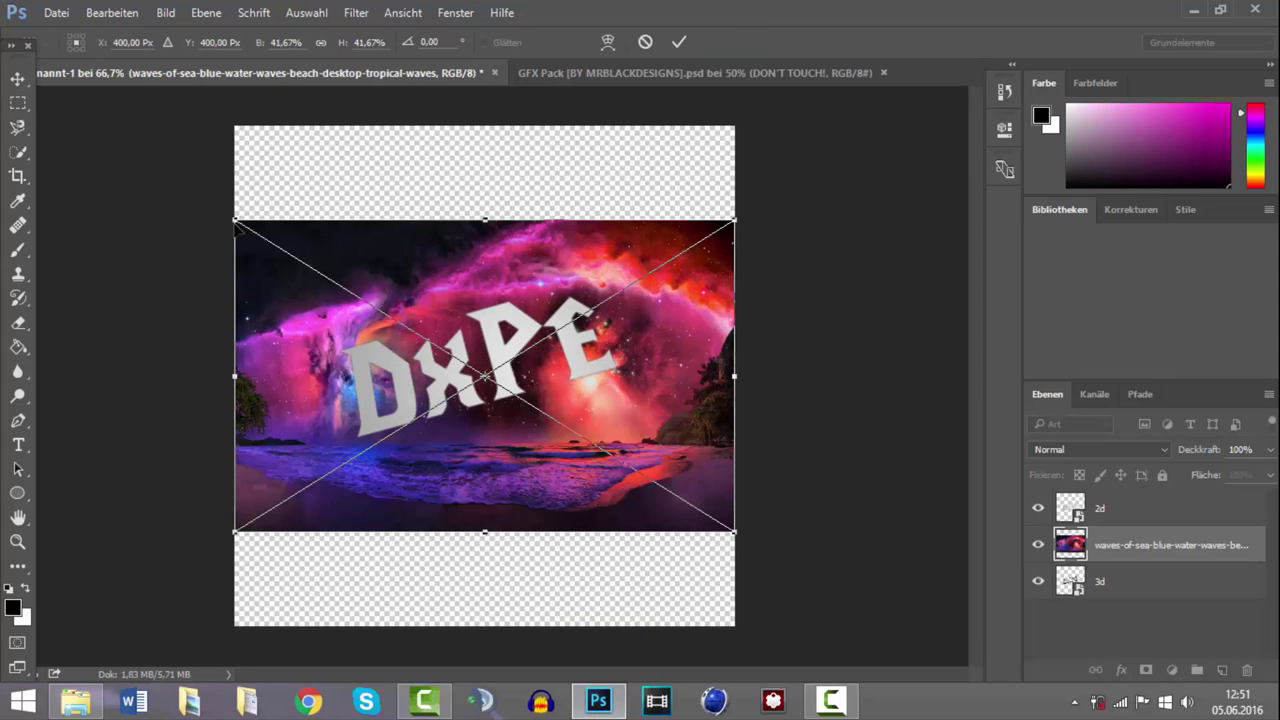
# Stretch the waves image to fill the canvas, move it below the 3d layer, and duplicate it
pyautogui.moveTo(236, 221); pyautogui.dragTo(236, 126)
pyautogui.moveTo(235, 531); pyautogui.dragTo(235, 625)
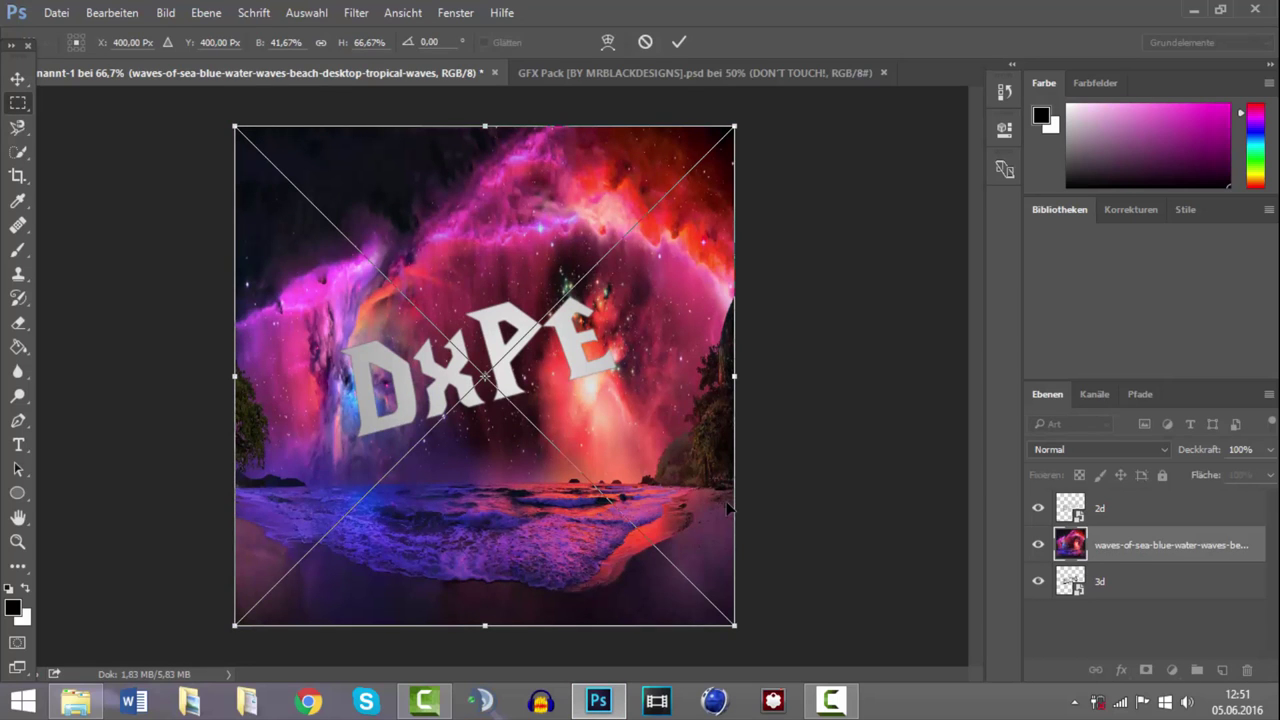
pyautogui.press('Return')
pyautogui.moveTo(1148, 546)
pyautogui.mouseDown()
pyautogui.moveTo(1147, 600)
pyautogui.moveTo(1163, 495)
pyautogui.mouseUp()
pyautogui.hotkey('ctrl', 'j')
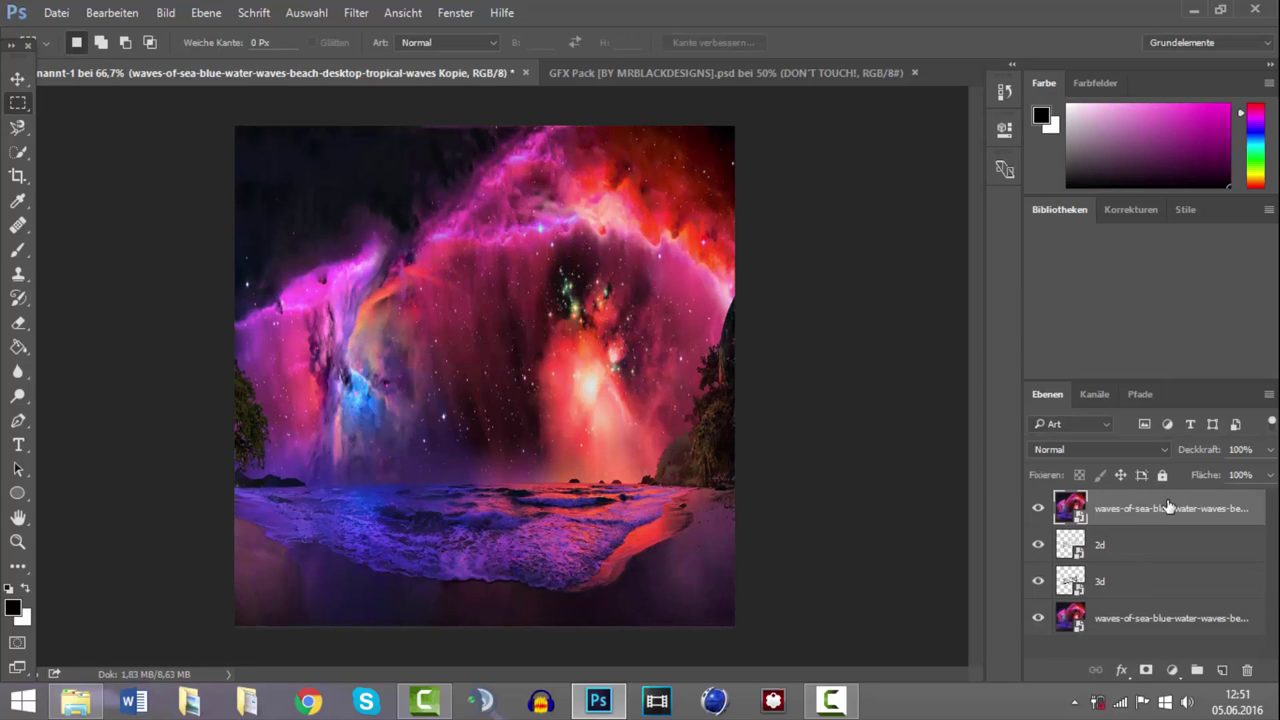
# Clip the top waves copy to the DxPE text, then darken and saturate the bottom waves layer with Hue/Saturation
pyautogui.rightClick(1165, 508)
pyautogui.click(746, 494)
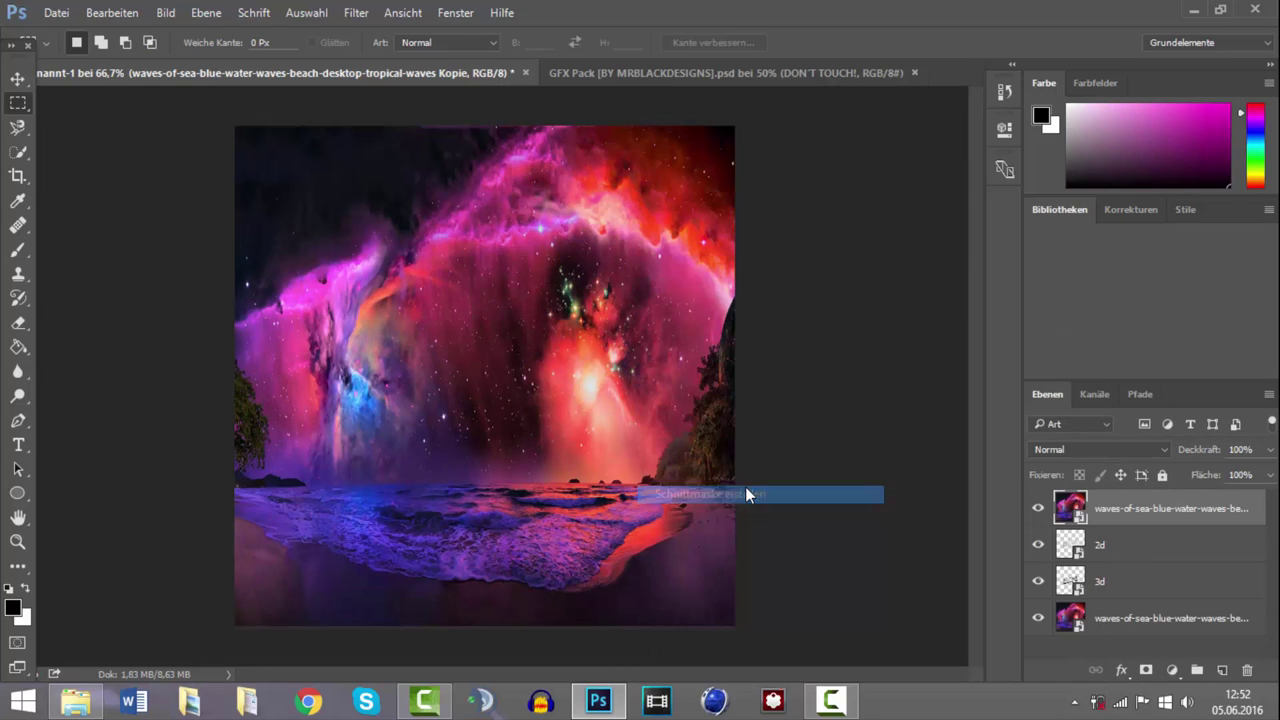
pyautogui.click(1151, 626)
pyautogui.hotkey('ctrl', 'u')
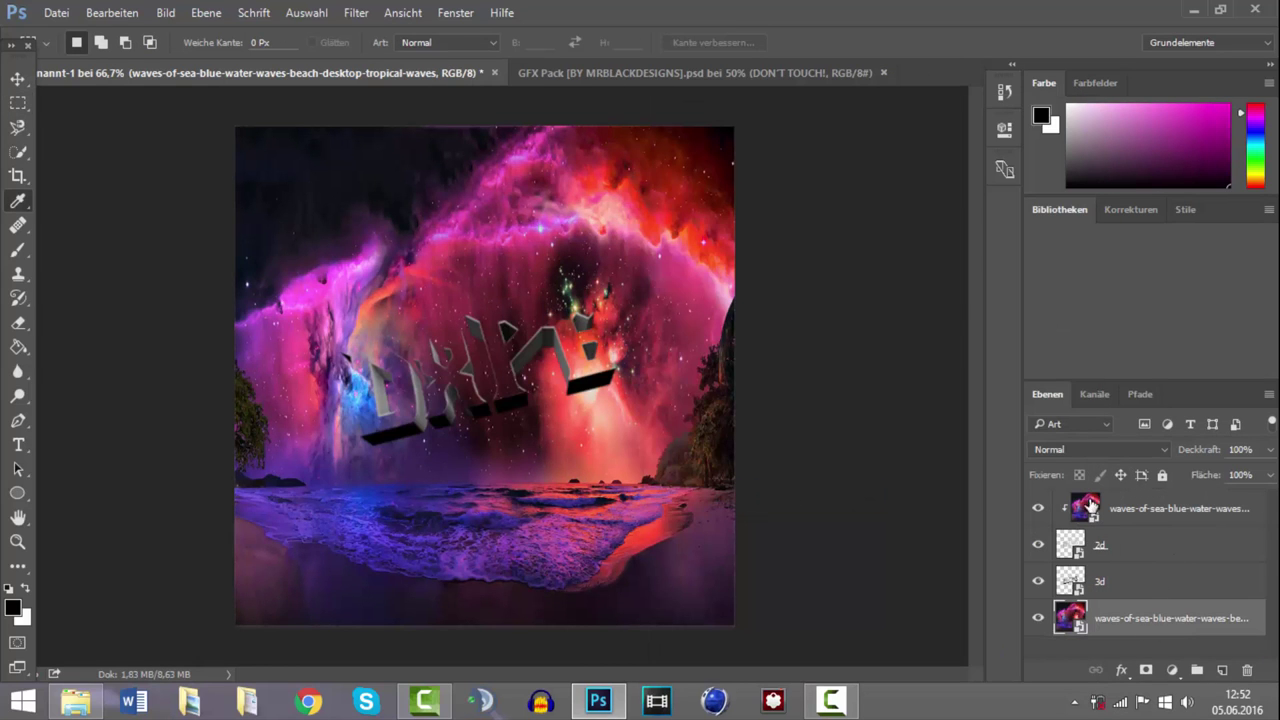
pyautogui.moveTo(858, 367); pyautogui.dragTo(848, 369)
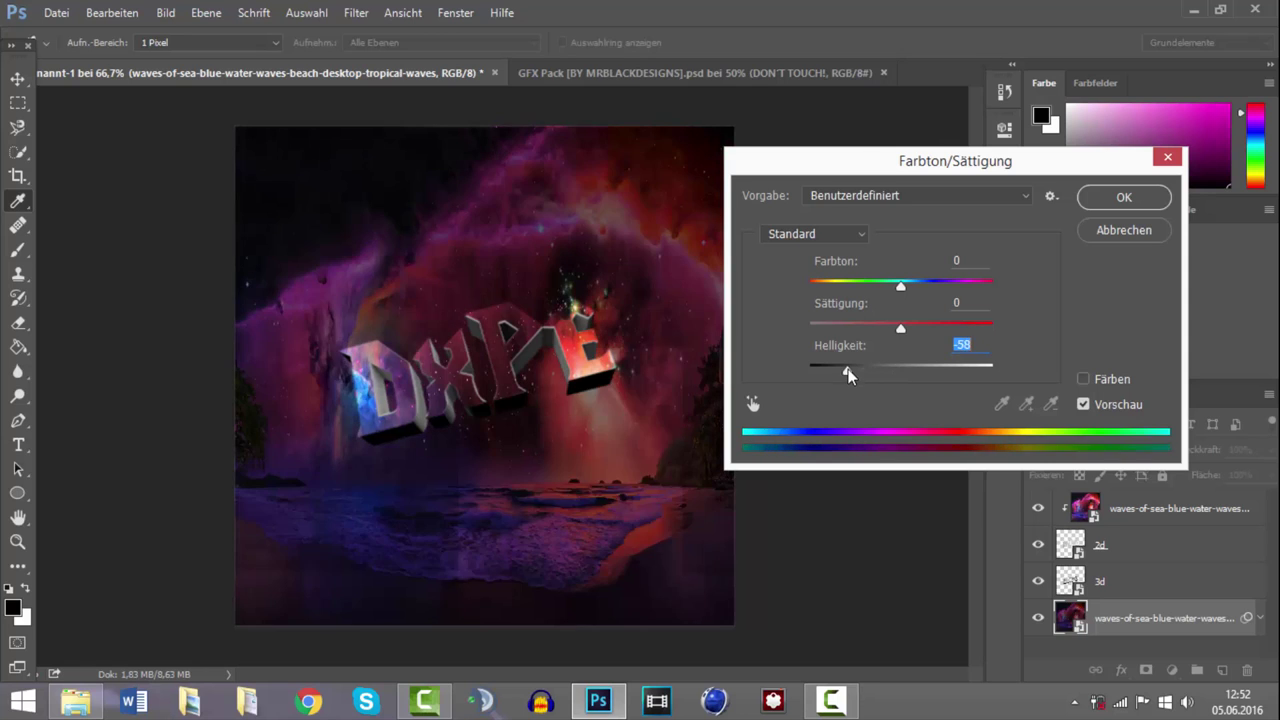
pyautogui.moveTo(900, 323); pyautogui.dragTo(940, 330)
pyautogui.click(1107, 205)
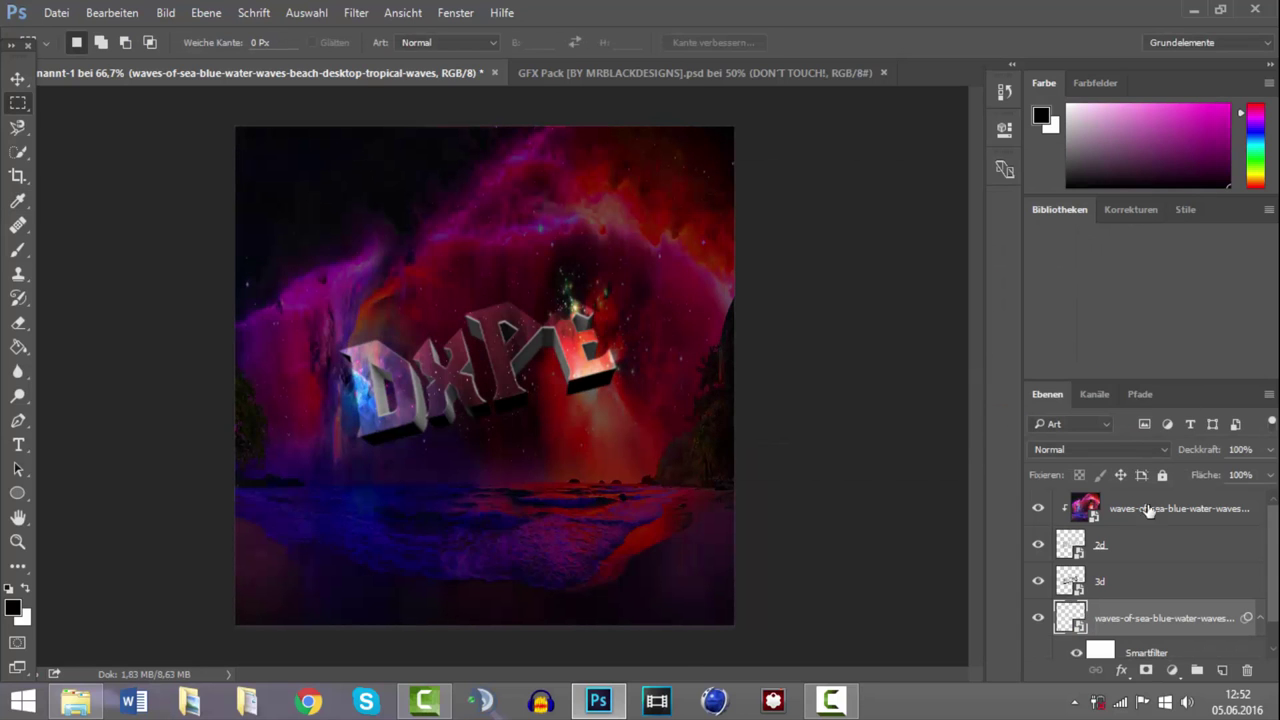
# Raise the top waves copy's saturation to +50 with Hue/Saturation
pyautogui.click(1160, 512)
pyautogui.hotkey('ctrl', 'u')
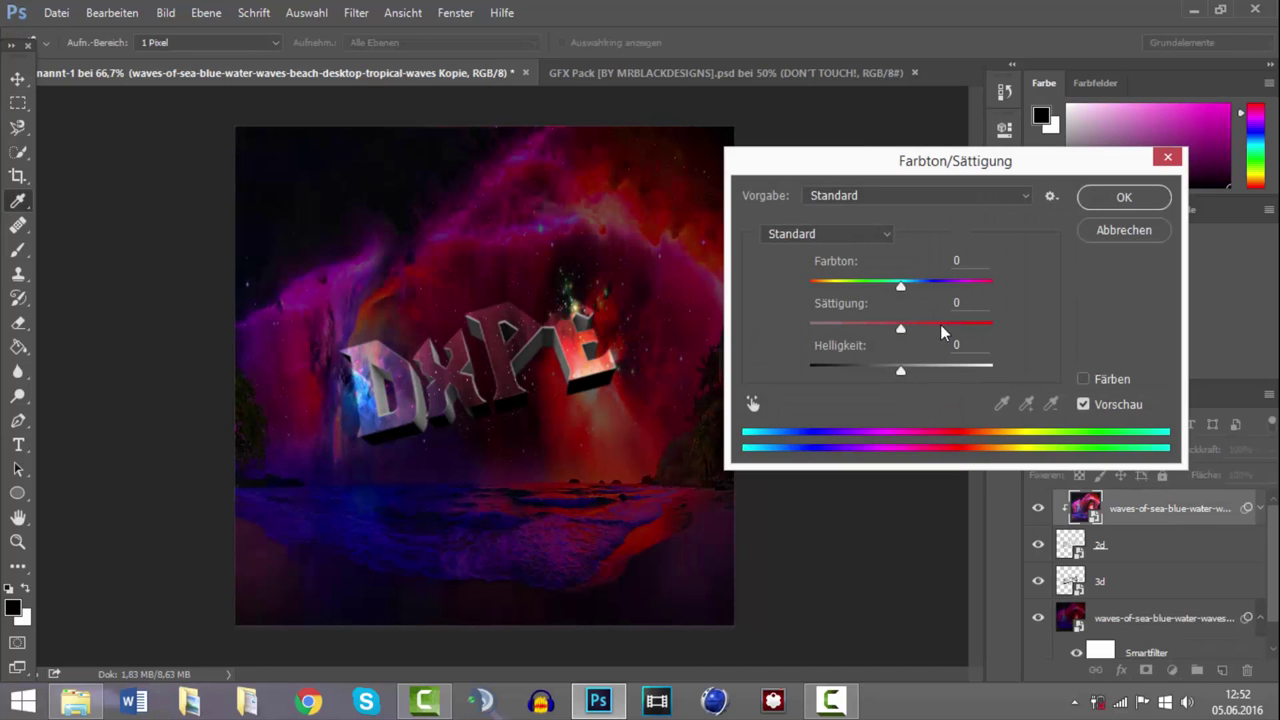
pyautogui.moveTo(940, 324); pyautogui.dragTo(946, 324)
pyautogui.click(1123, 198)
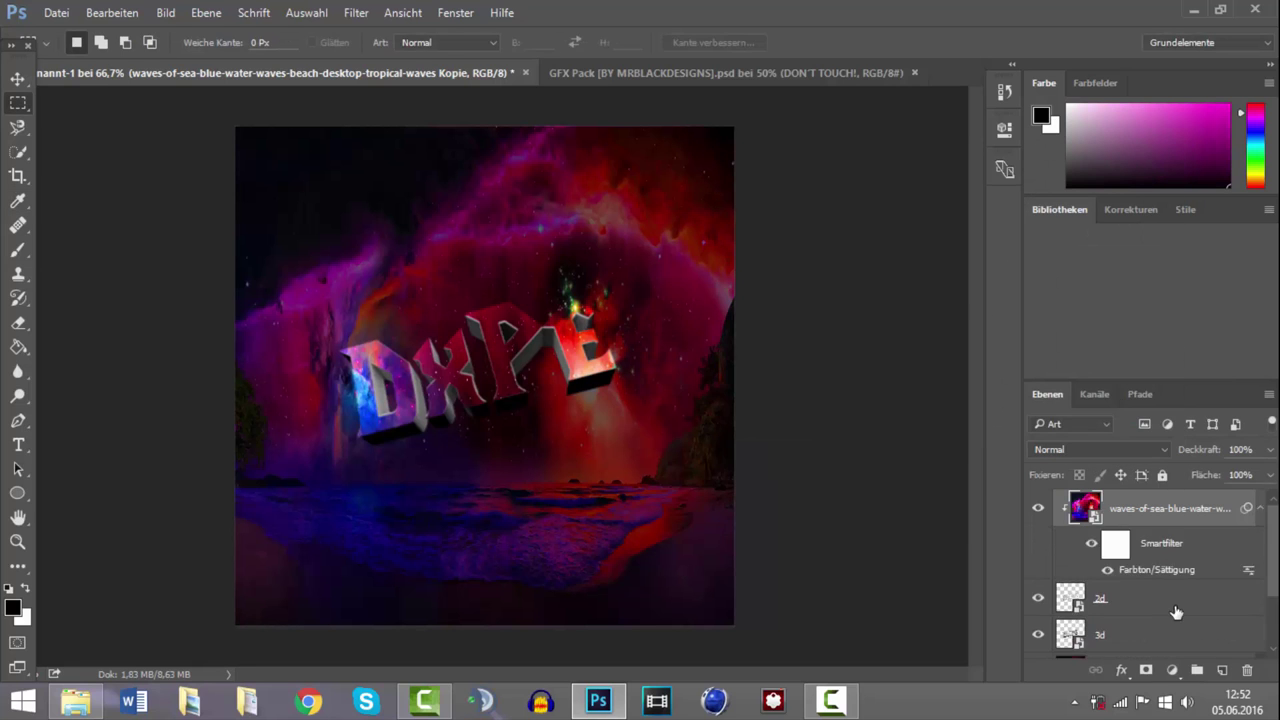
pyautogui.scroll(-1, 1150, 520)
pyautogui.click(1155, 514)
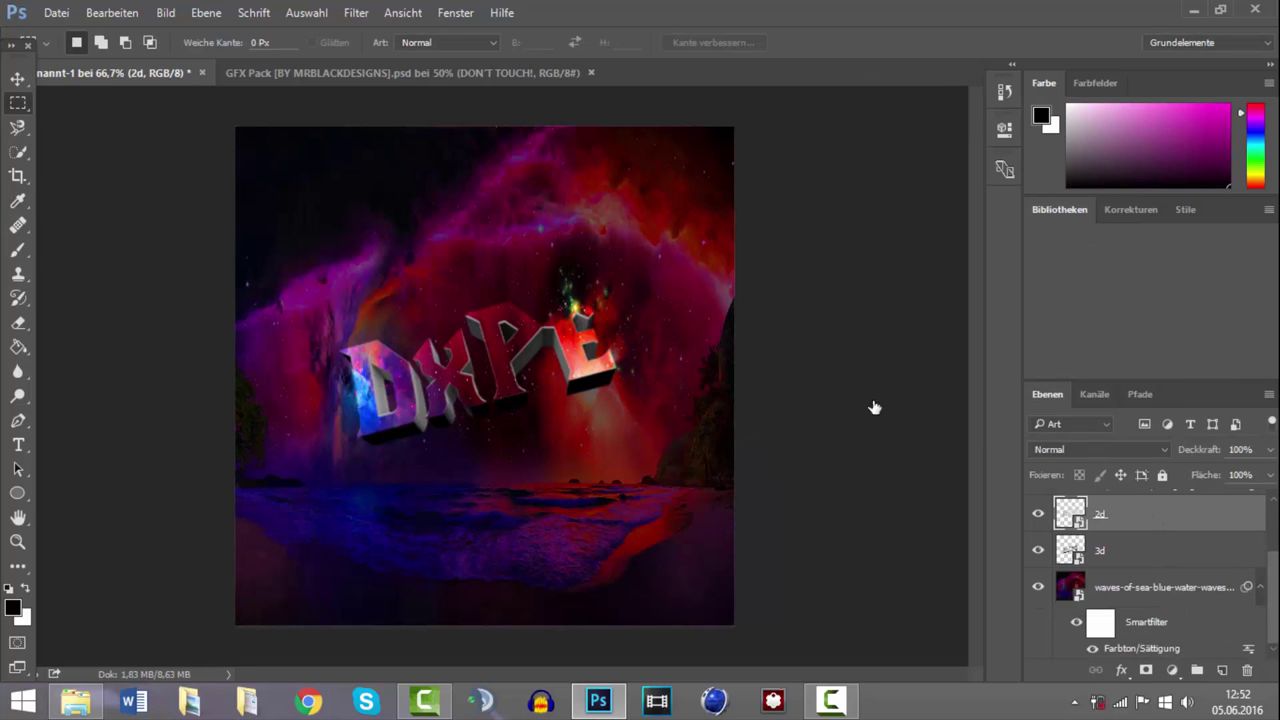
# Add stroke, inner shadow, outer glow and drop shadow styles to the 2d text layer
pyautogui.doubleClick(1149, 530)
pyautogui.moveTo(660, 146); pyautogui.dragTo(815, 162)
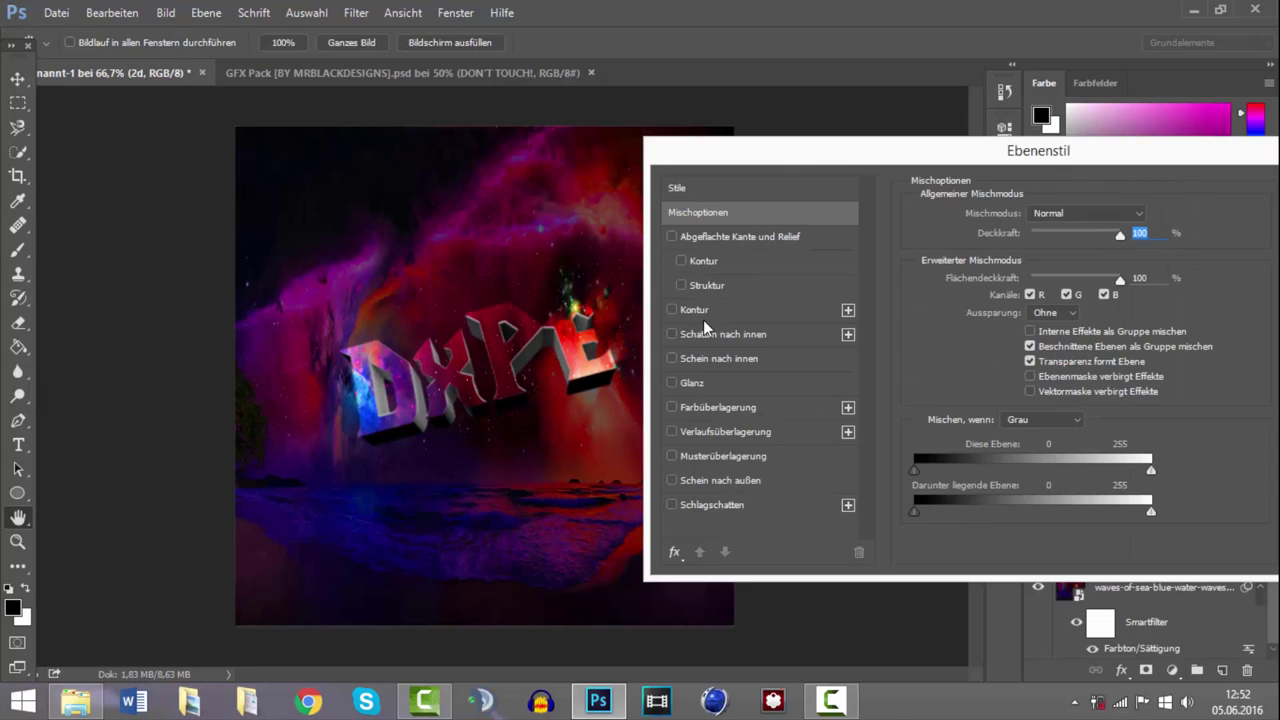
pyautogui.click(672, 310)
pyautogui.click(672, 334)
pyautogui.click(672, 480)
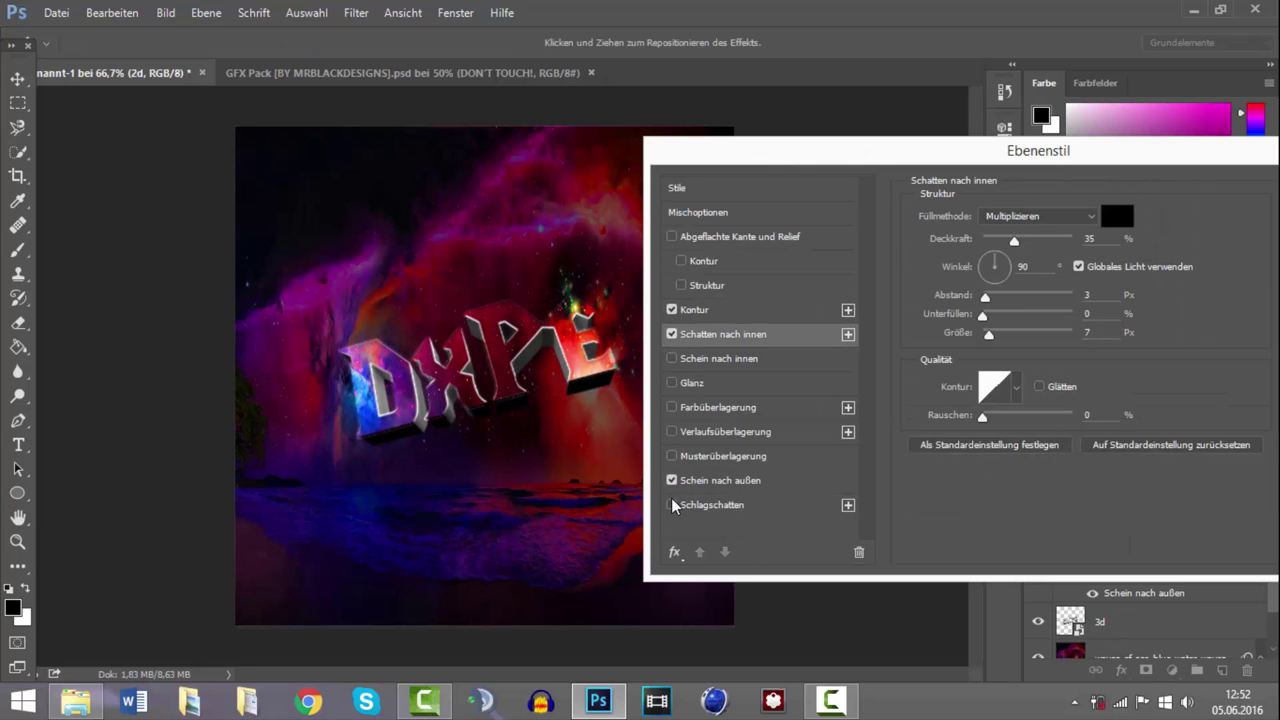
pyautogui.click(675, 505)
pyautogui.moveTo(846, 149); pyautogui.dragTo(559, 115)
pyautogui.click(1057, 160)
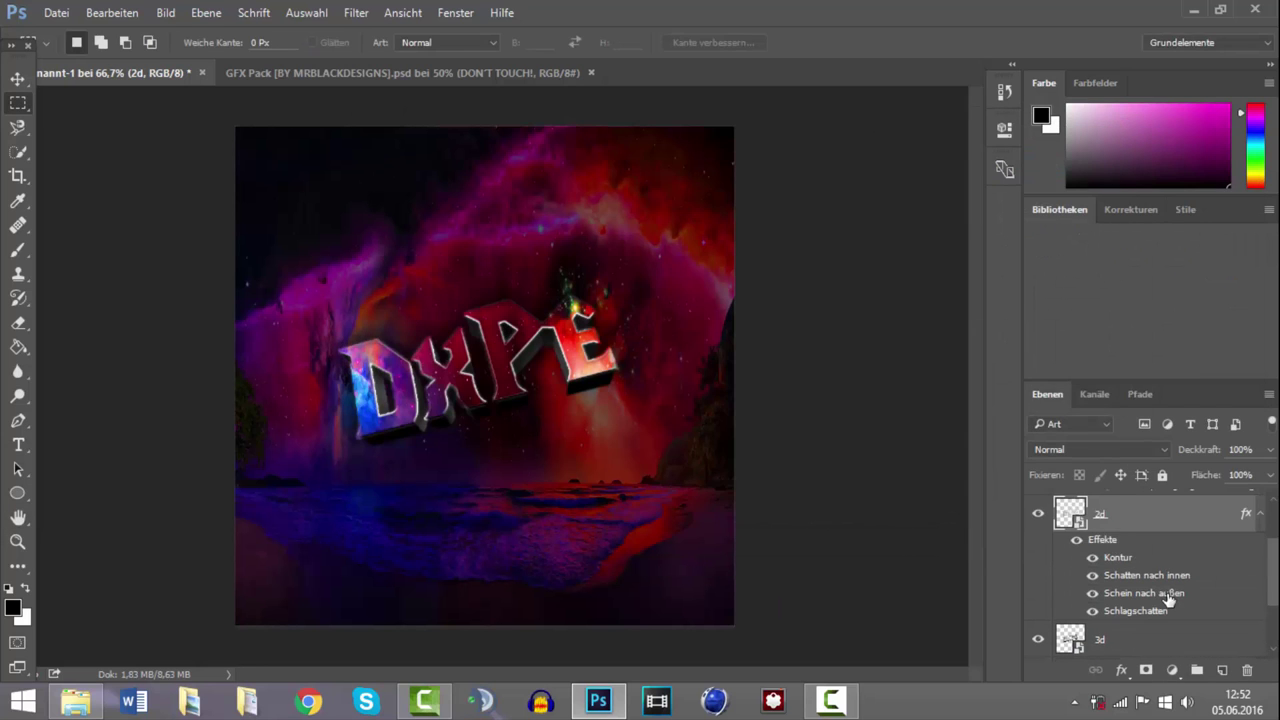
# Add inner shadow, outer glow and drop shadow styles to the 3d text layer
pyautogui.click(1157, 560)
pyautogui.doubleClick(1118, 556)
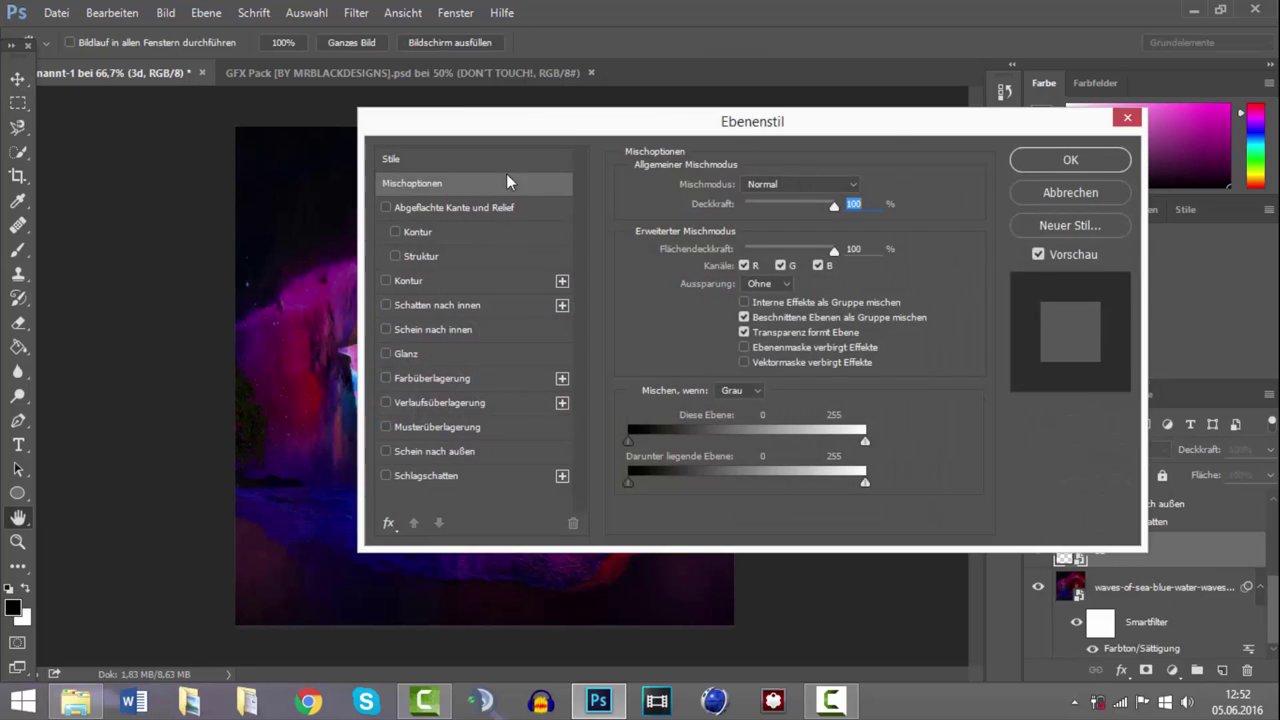
pyautogui.moveTo(609, 120); pyautogui.dragTo(999, 122)
pyautogui.click(775, 306)
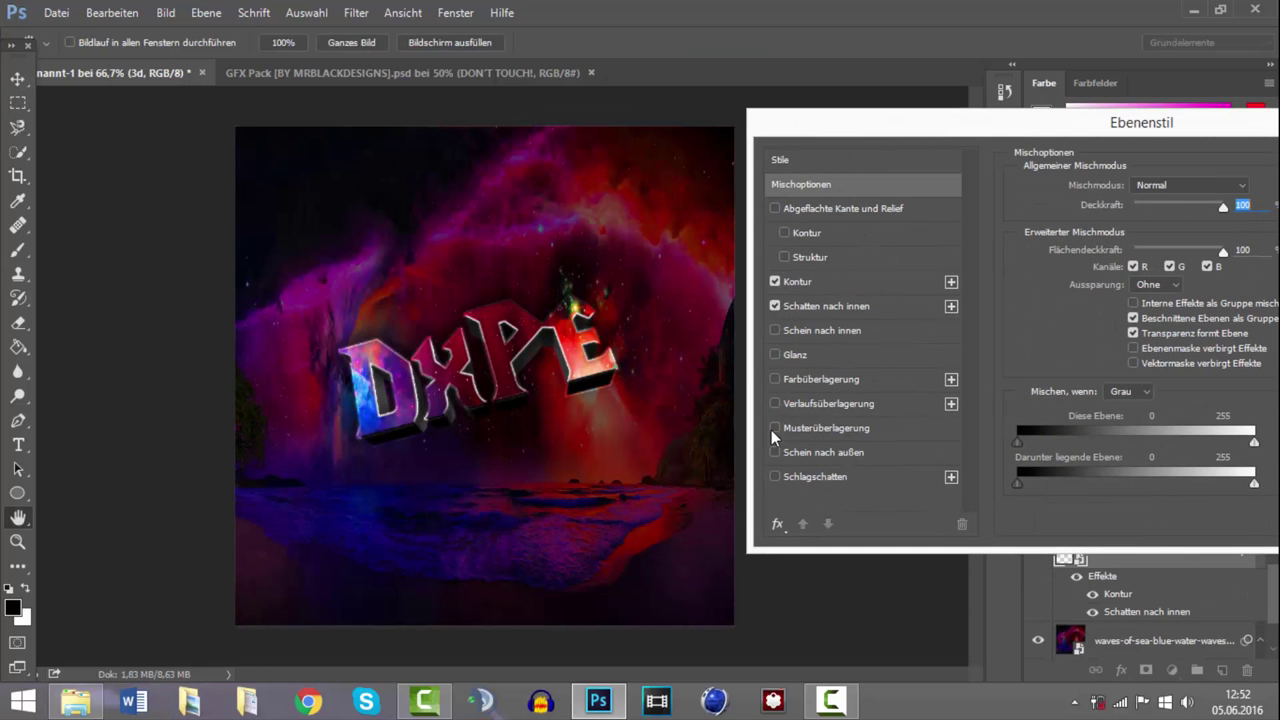
pyautogui.click(774, 452)
pyautogui.click(774, 476)
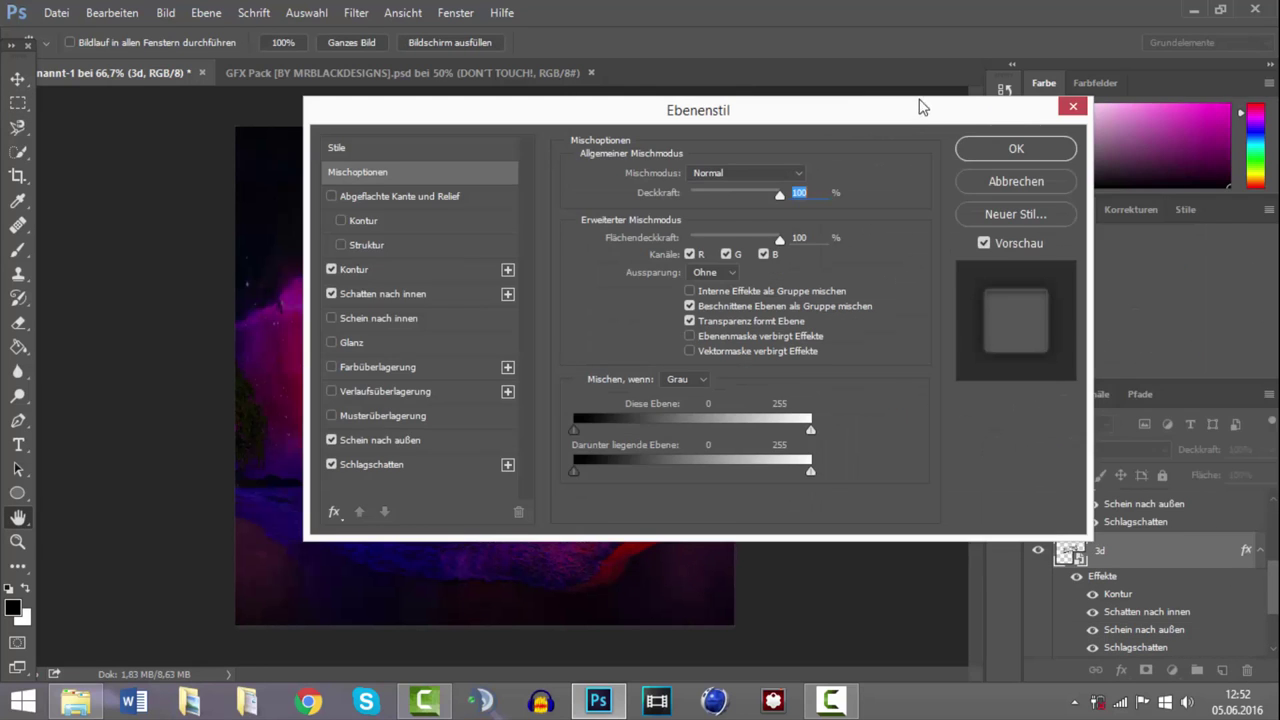
pyautogui.click(1000, 150)
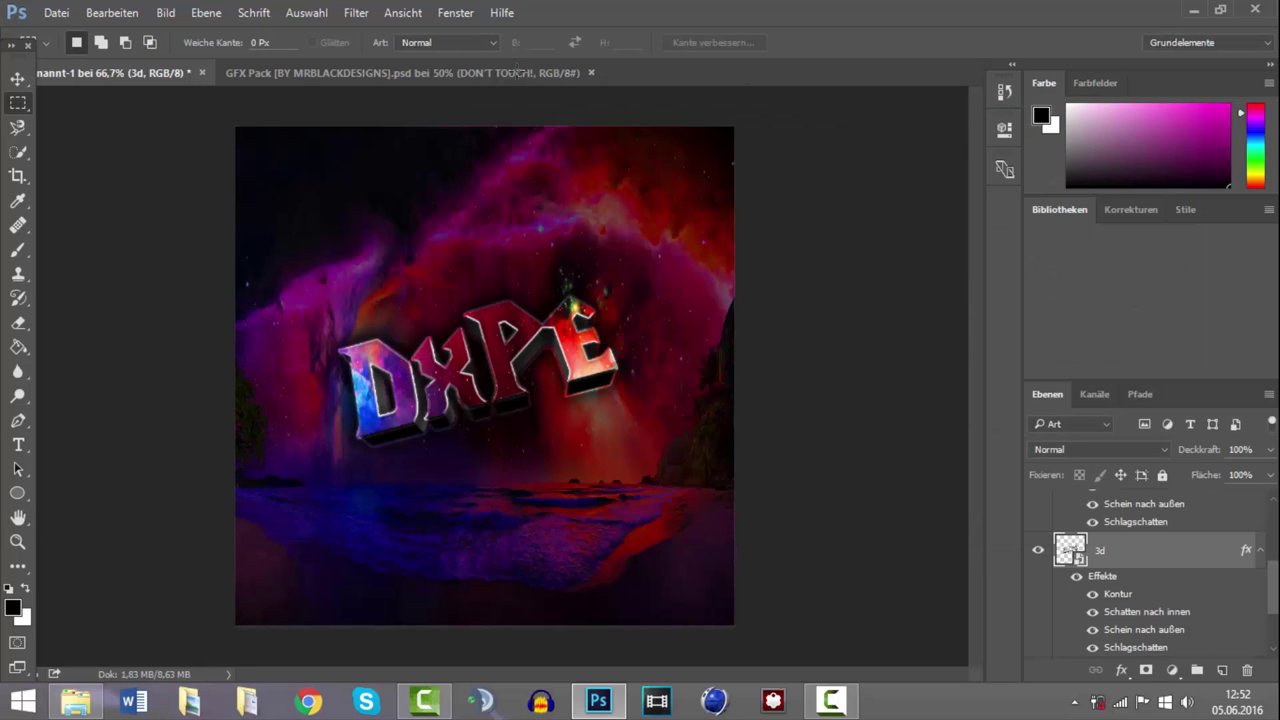
# Copy shattered-rock layer 13 from the GFX Pack's Efectos Raros group across the DxPE text
pyautogui.click(299, 71)
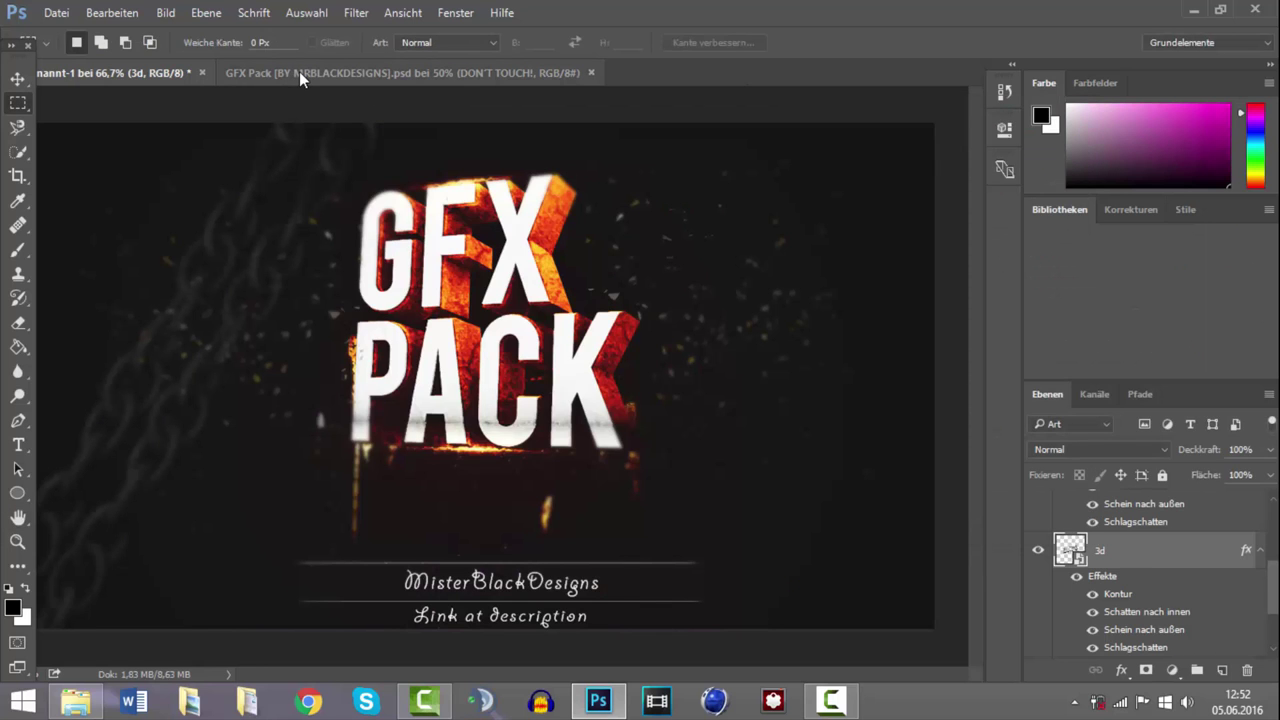
pyautogui.click(1058, 626)
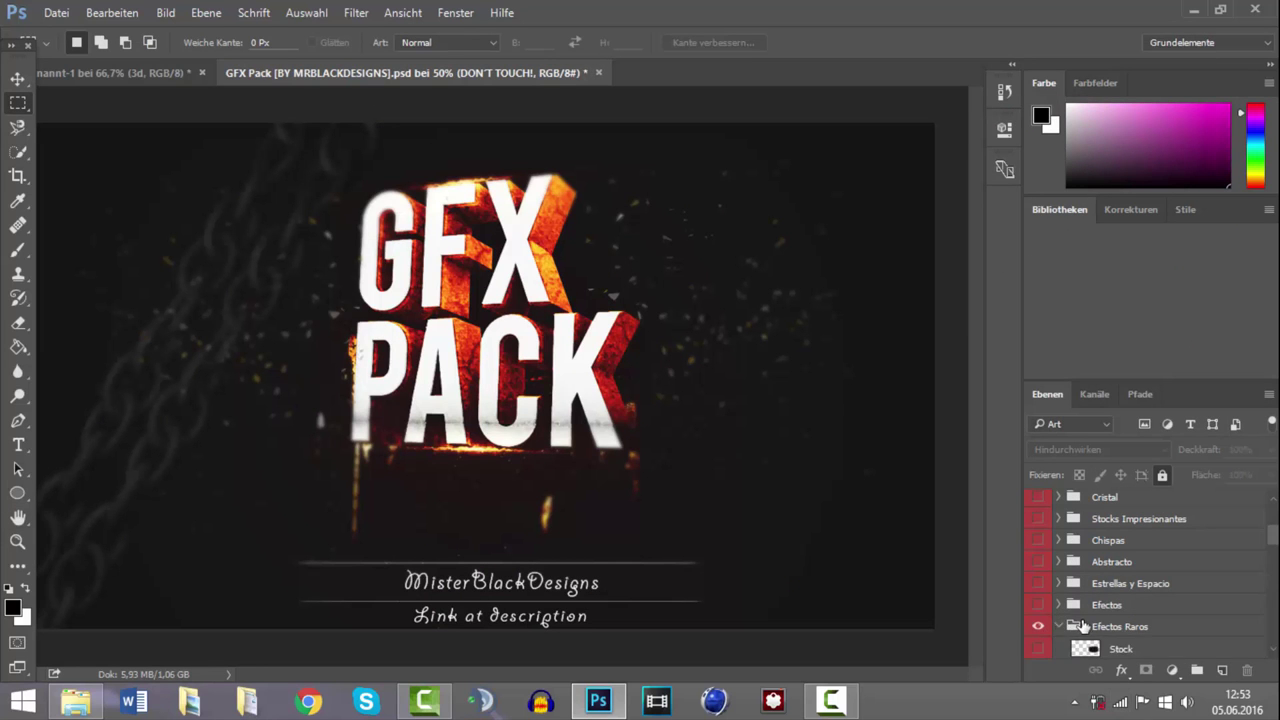
pyautogui.scroll(-2, 1075, 620)
pyautogui.scroll(-2, 1080, 610)
pyautogui.scroll(-2, 1086, 601)
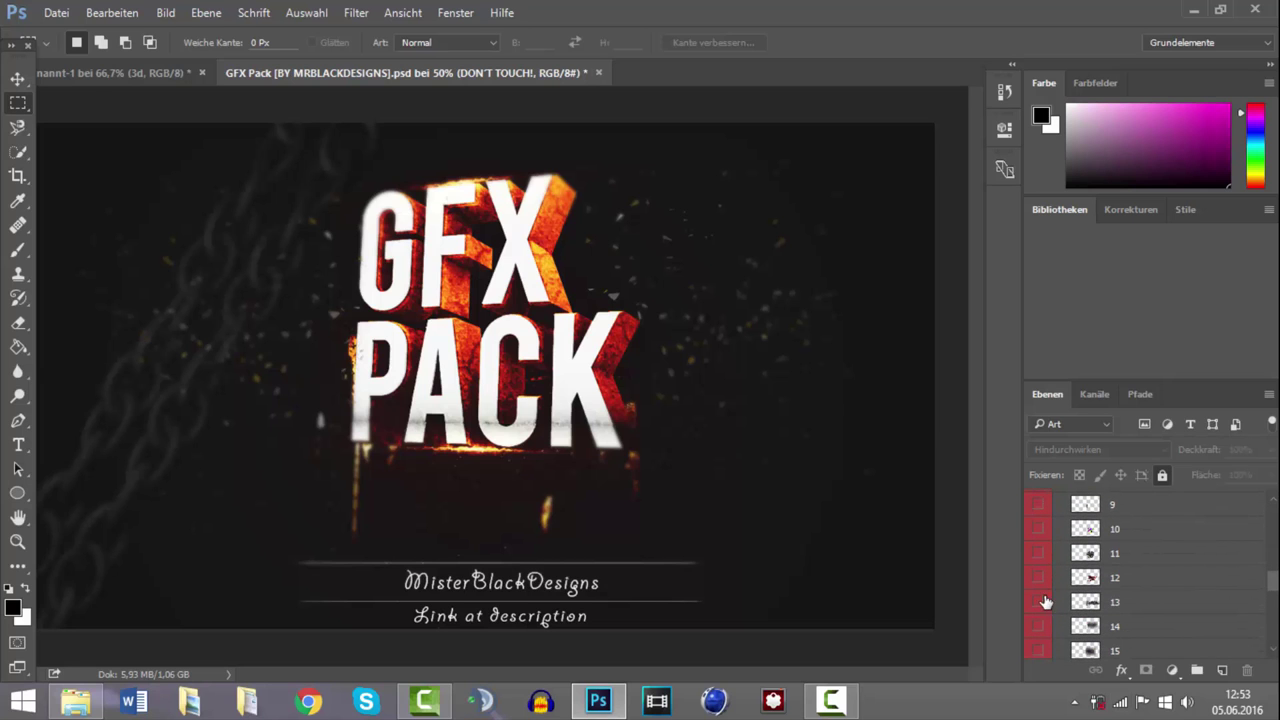
pyautogui.click(1038, 601)
pyautogui.click(1056, 601)
pyautogui.click(17, 78)
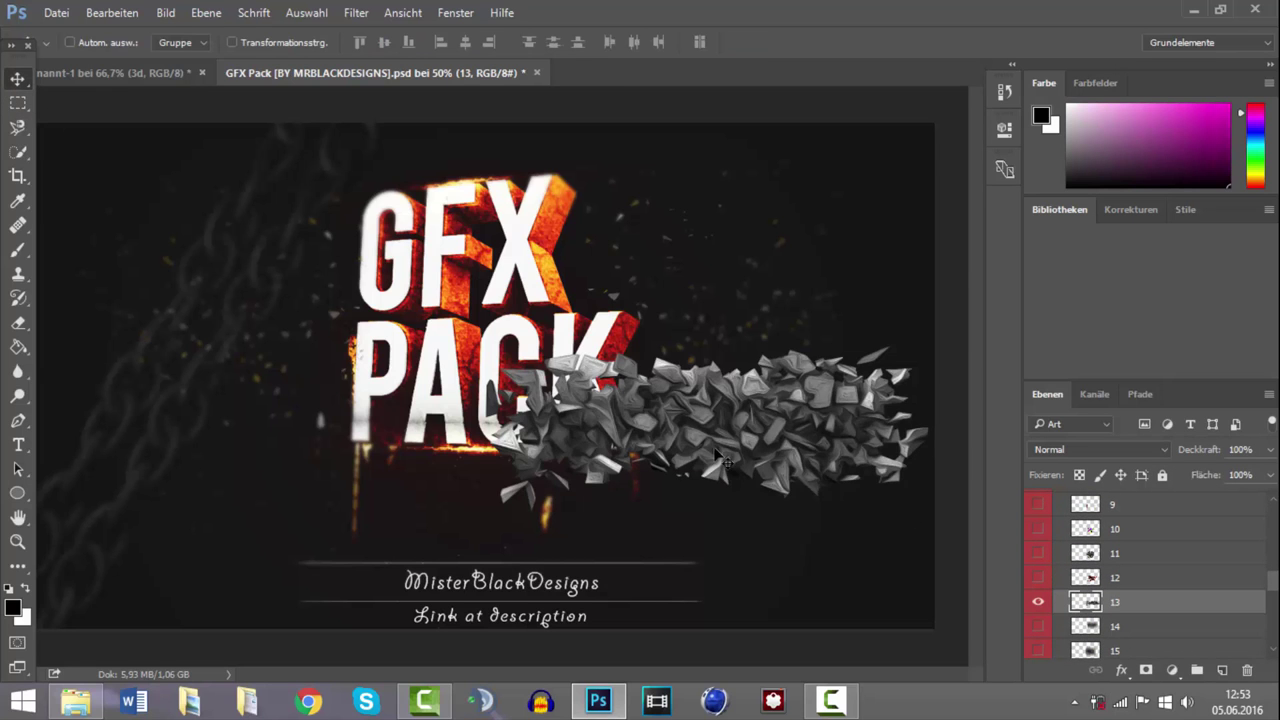
pyautogui.moveTo(490, 348); pyautogui.dragTo(568, 410)
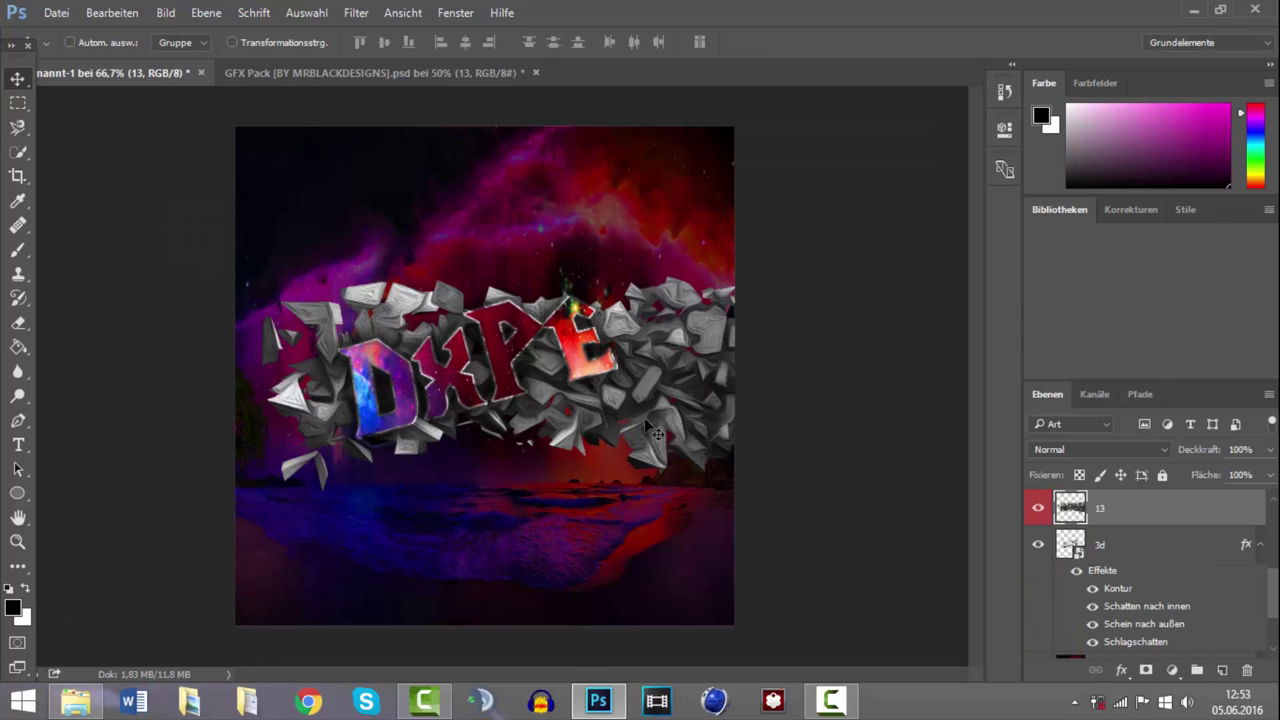
pyautogui.moveTo(644, 417); pyautogui.dragTo(606, 436)
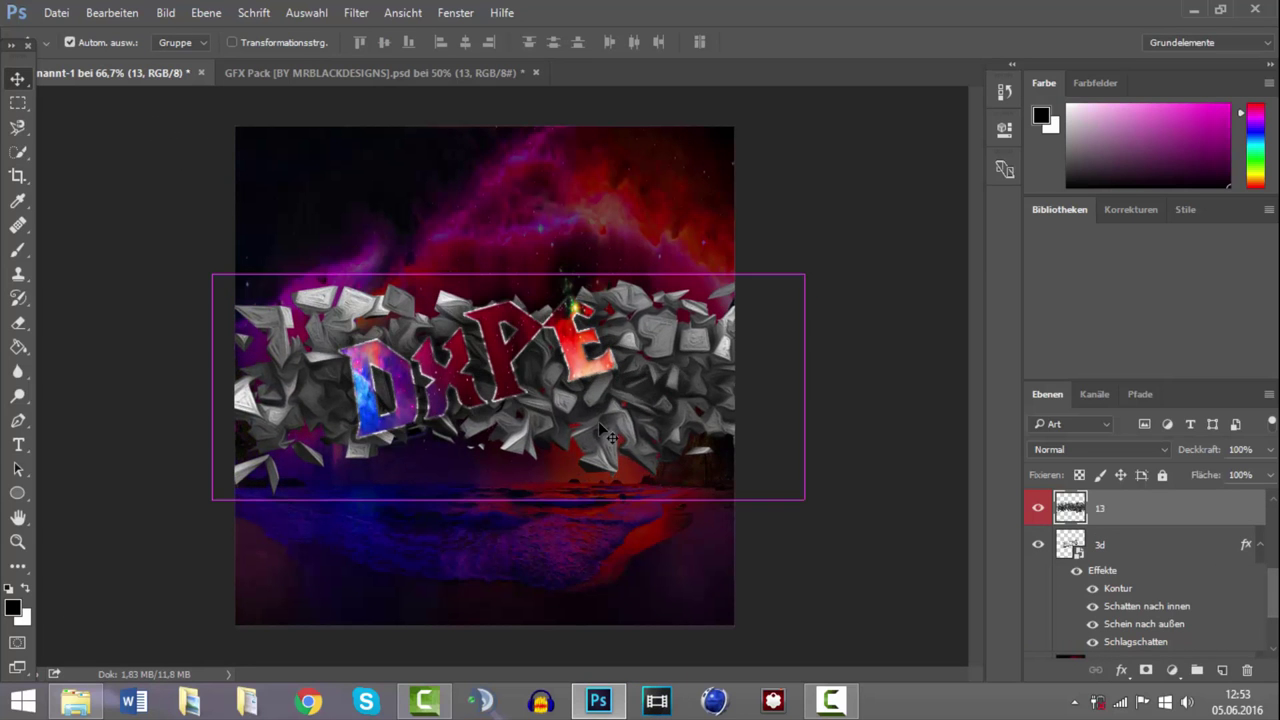
# Rotate layer 13 about -15°, shrink it to roughly 60%, and move it below the 3d layer
pyautogui.hotkey('ctrl', 't')
pyautogui.moveTo(907, 253); pyautogui.dragTo(905, 200)
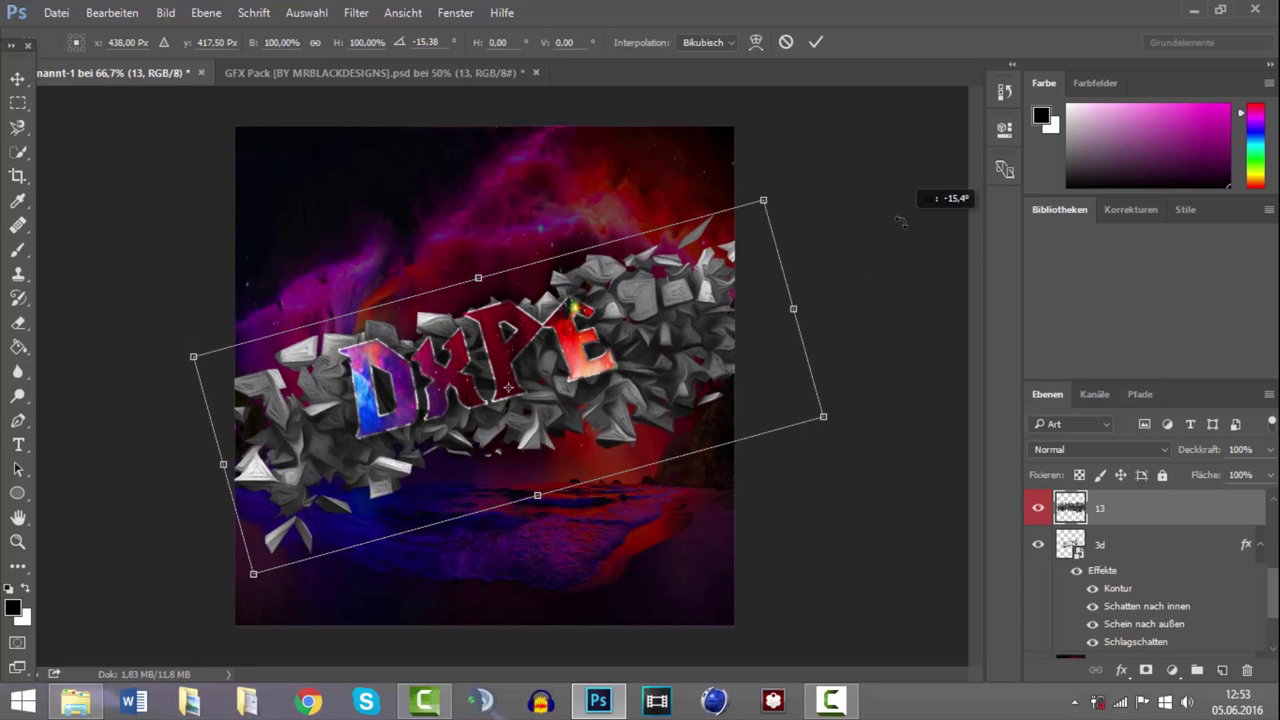
pyautogui.moveTo(823, 419); pyautogui.dragTo(819, 421)
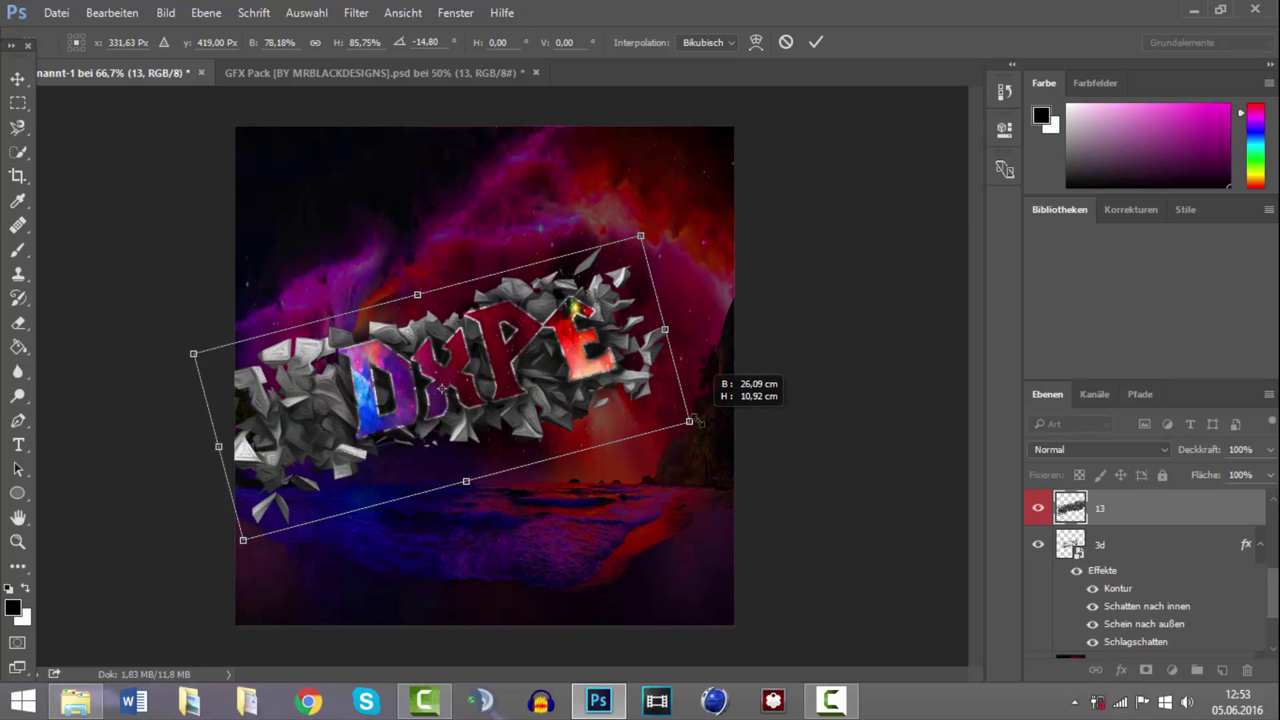
pyautogui.moveTo(701, 419); pyautogui.dragTo(686, 418)
pyautogui.moveTo(256, 523); pyautogui.dragTo(324, 490)
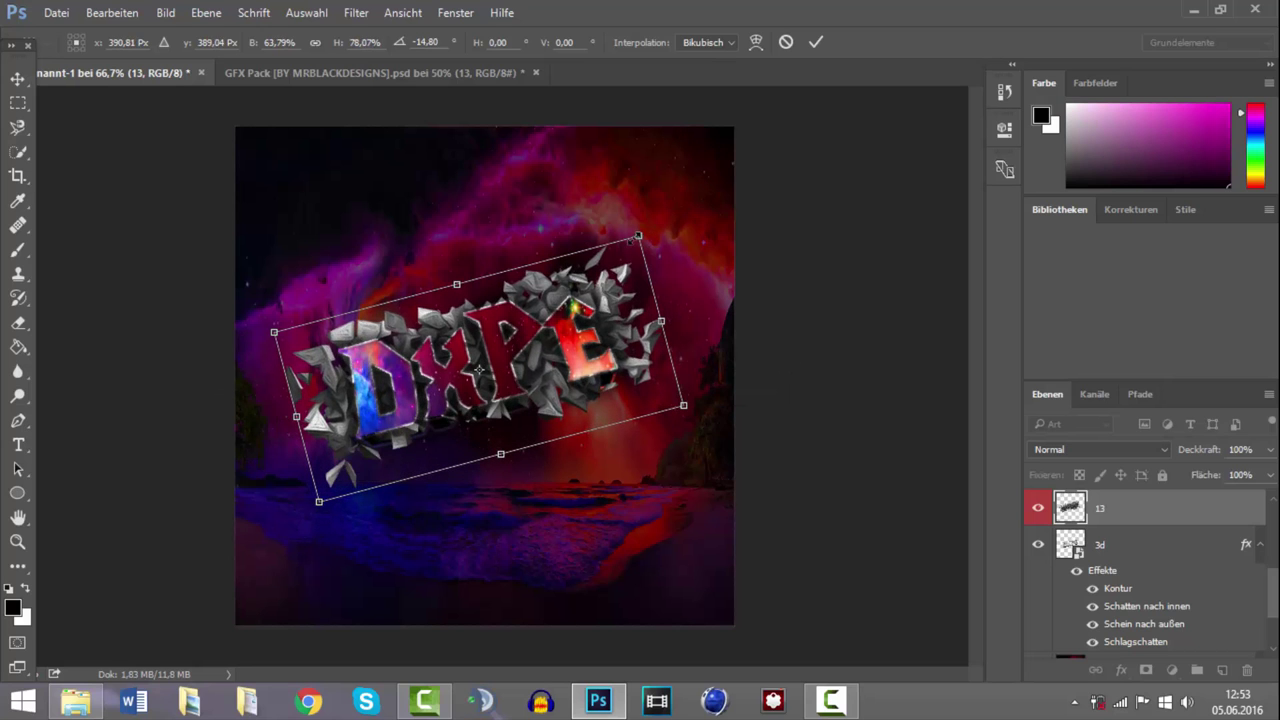
pyautogui.moveTo(639, 237); pyautogui.dragTo(627, 250)
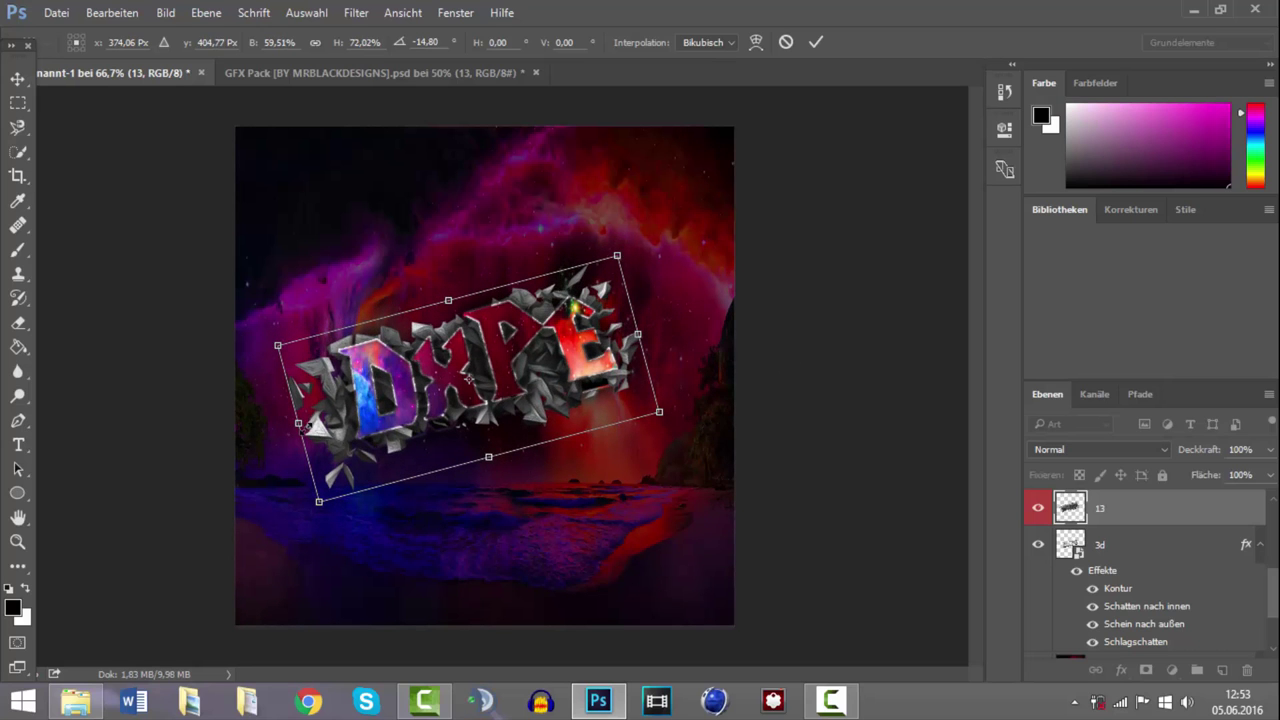
pyautogui.moveTo(304, 426); pyautogui.dragTo(328, 418)
pyautogui.press('Return')
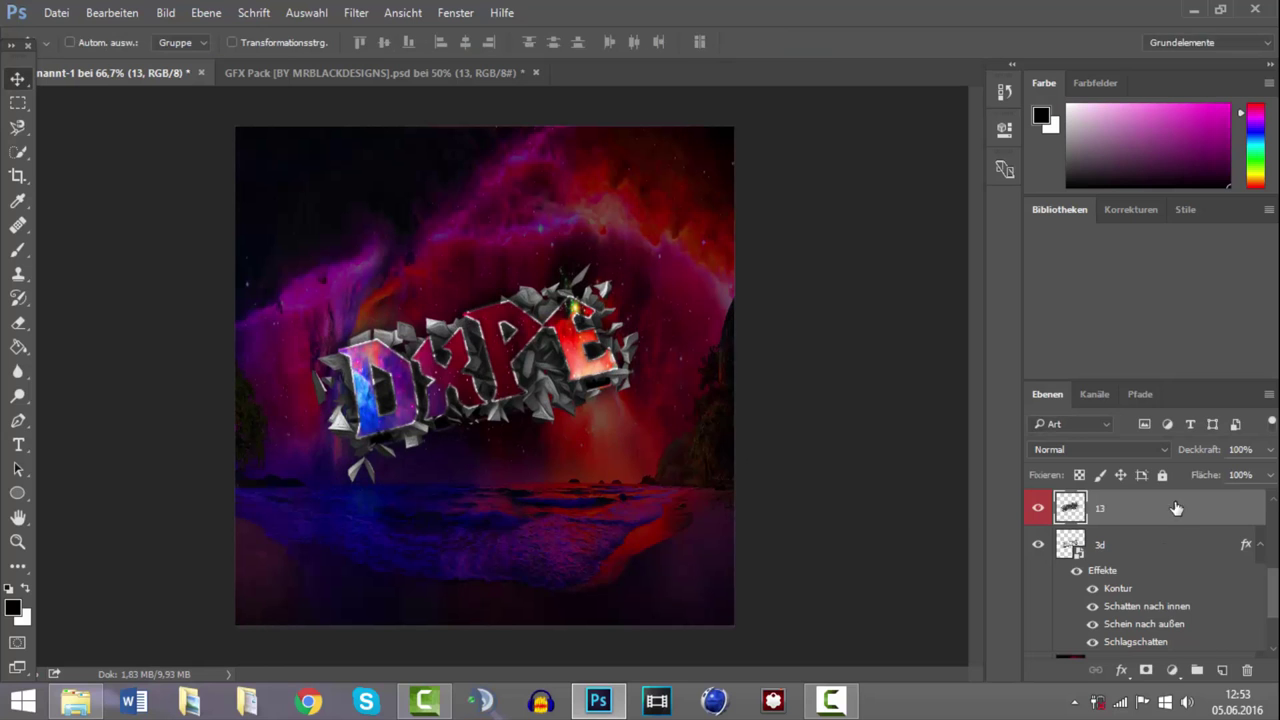
pyautogui.moveTo(1176, 508); pyautogui.dragTo(1166, 560)
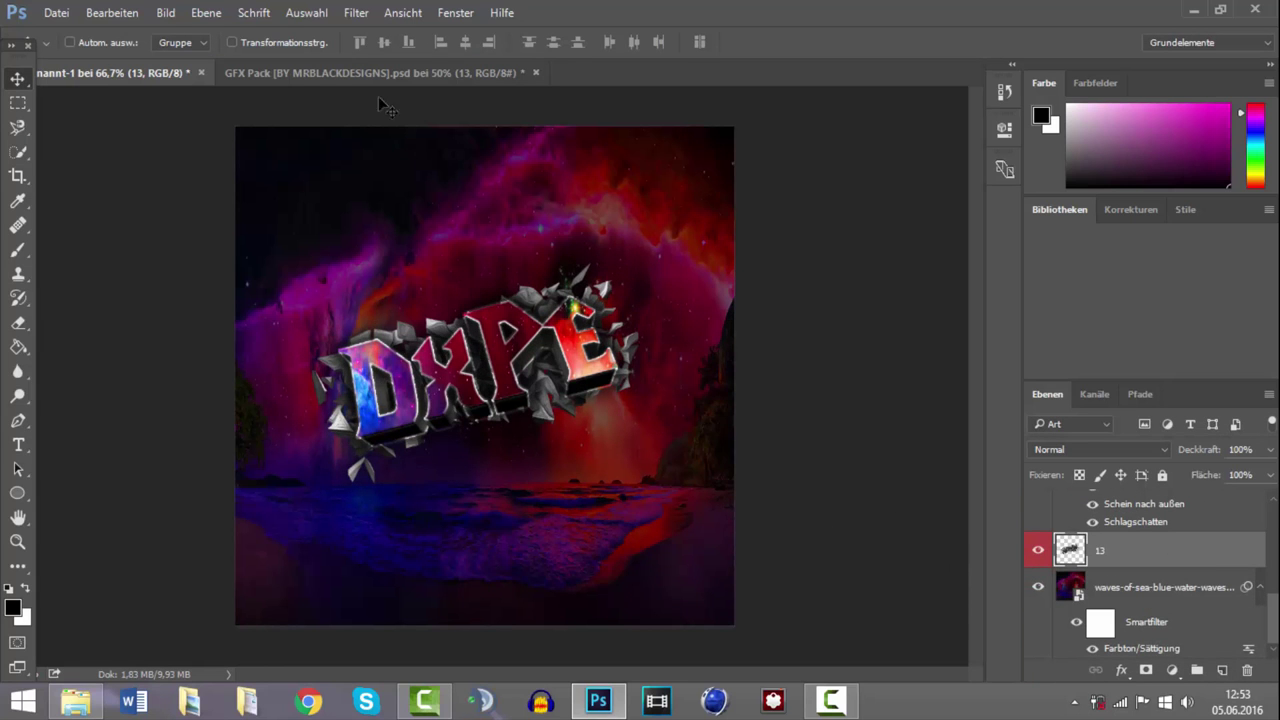
# Copy the Particulas 6 particle layer from the GFX Pack into the DXPE artwork
pyautogui.click(302, 76)
pyautogui.scroll(-2, 1115, 578)
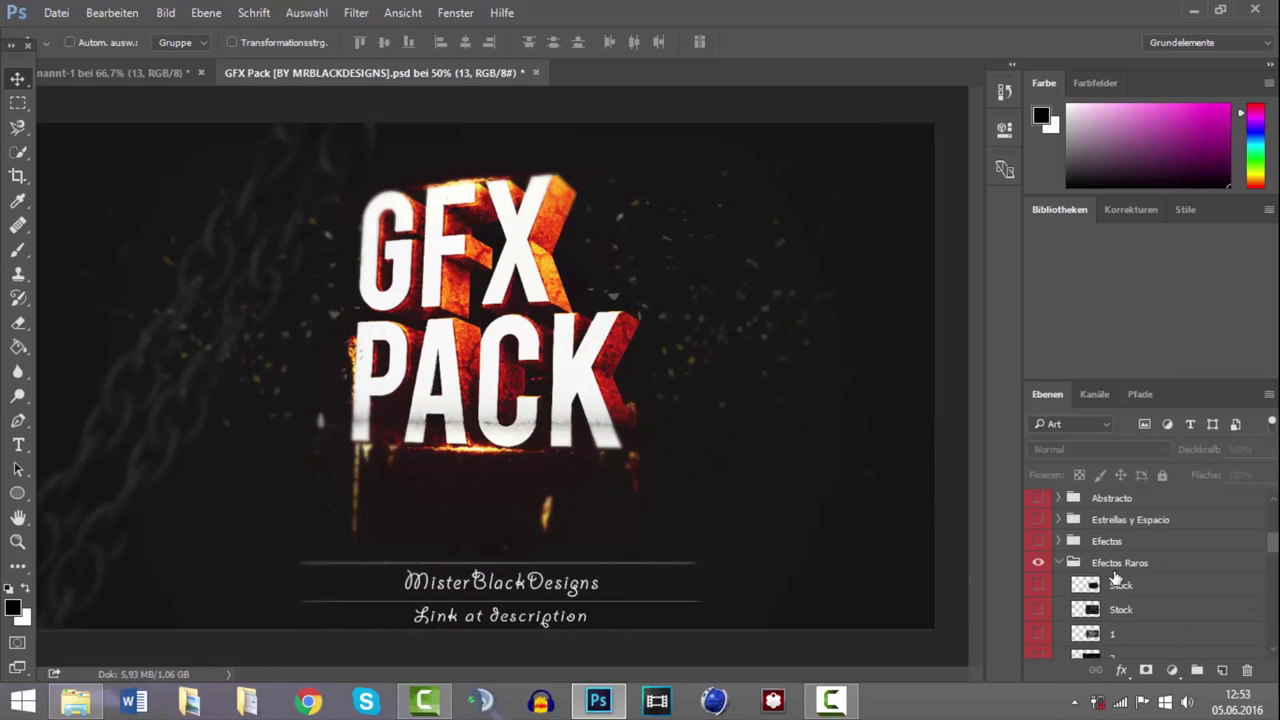
pyautogui.click(1062, 566)
pyautogui.scroll(5, 1070, 568)
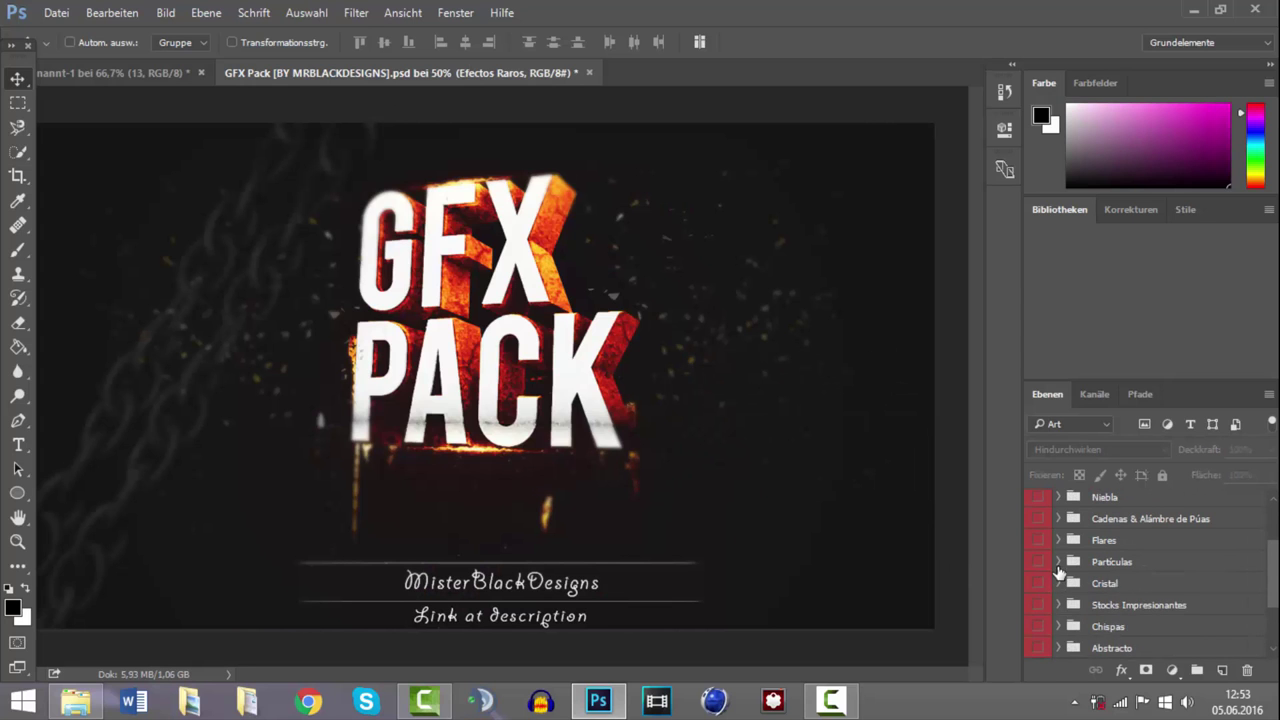
pyautogui.click(1058, 562)
pyautogui.scroll(-2, 1044, 583)
pyautogui.click(1038, 620)
pyautogui.click(1060, 620)
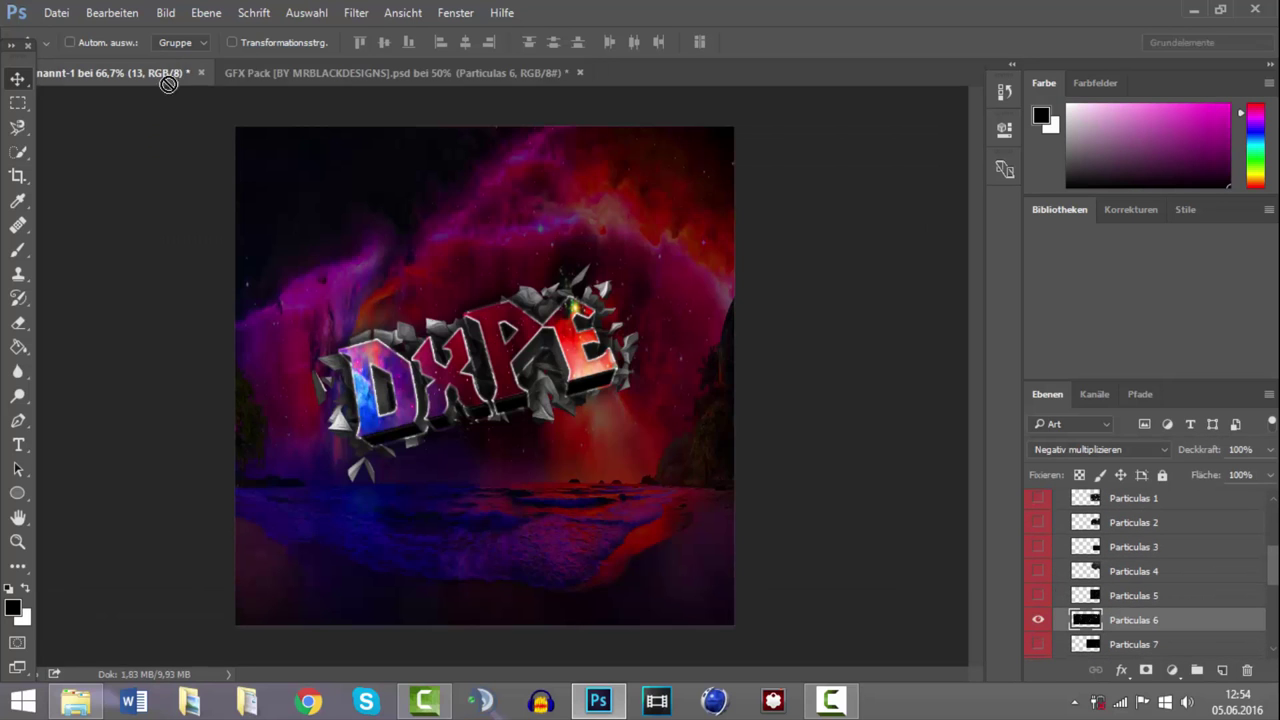
pyautogui.moveTo(181, 44)
pyautogui.mouseDown()
pyautogui.moveTo(545, 400)
pyautogui.moveTo(550, 461)
pyautogui.moveTo(613, 510)
pyautogui.mouseUp()
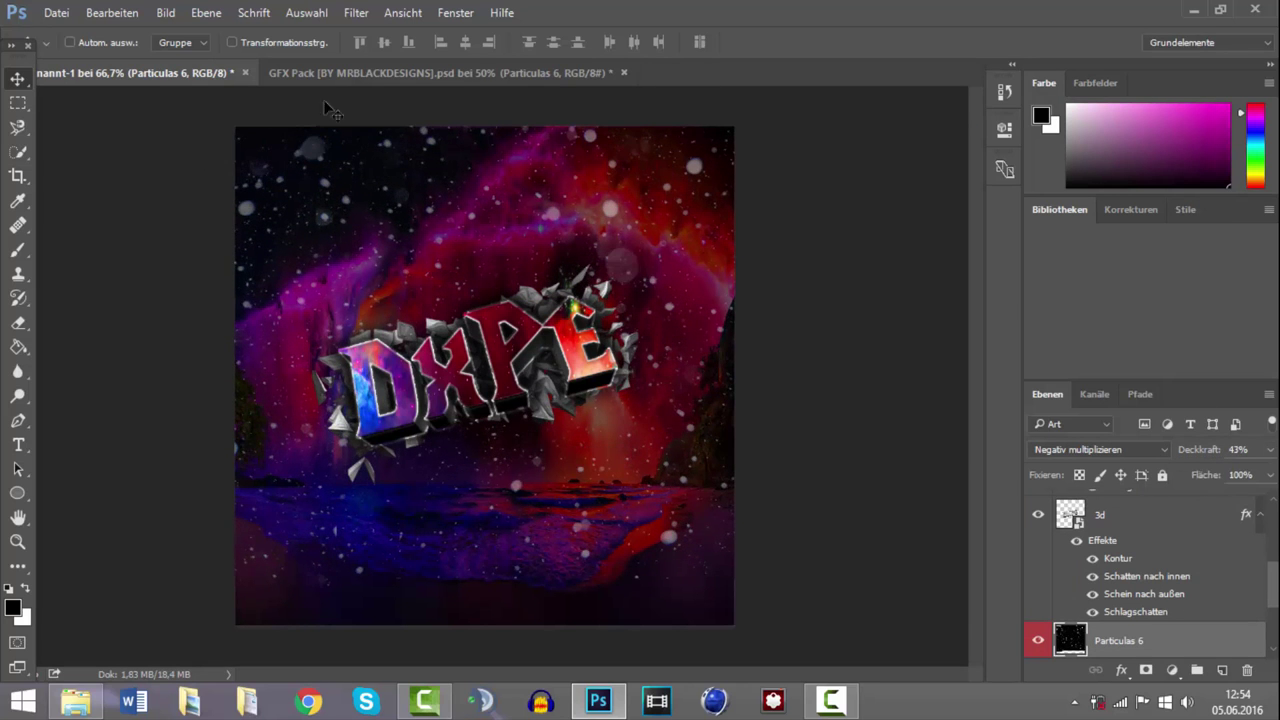
# Copy the Particulas 8 particle layer from the GFX Pack into the DXPE artwork
pyautogui.hotkey('ctrl', 'Tab')
pyautogui.click(1038, 587)
pyautogui.scroll(2, 1150, 570)
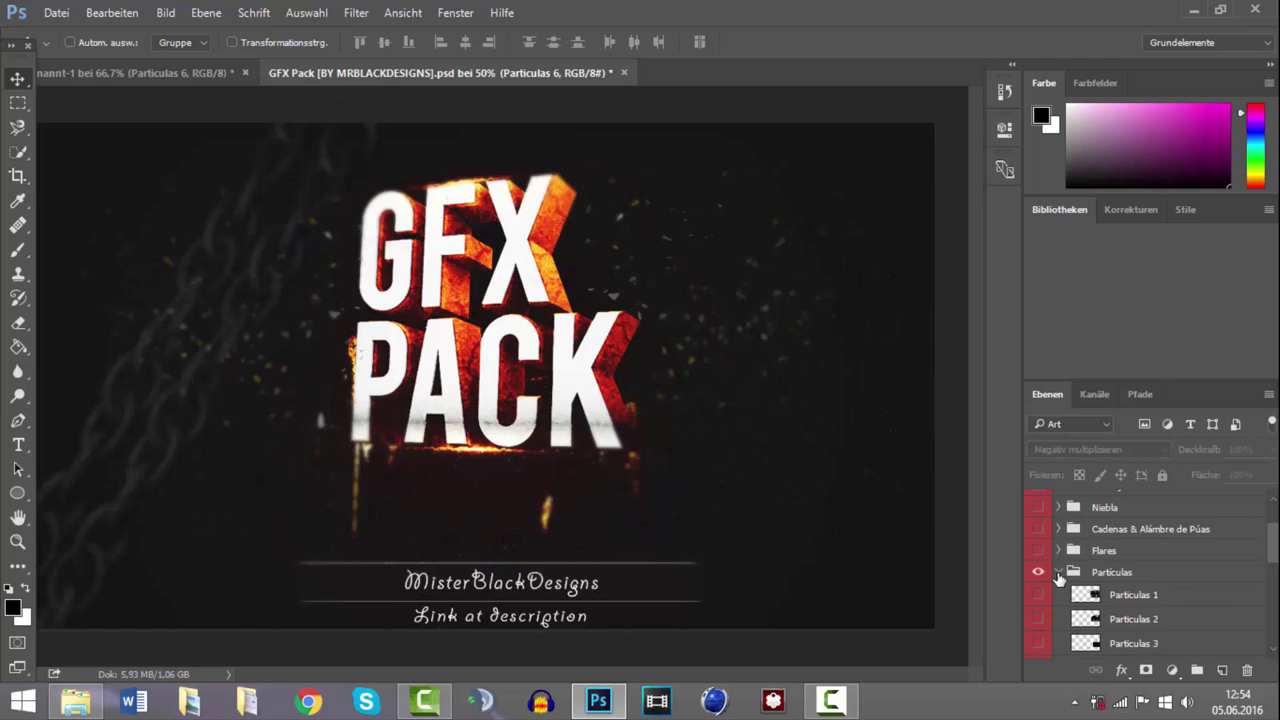
pyautogui.click(1058, 571)
pyautogui.click(1059, 553)
pyautogui.scroll(-3, 1081, 606)
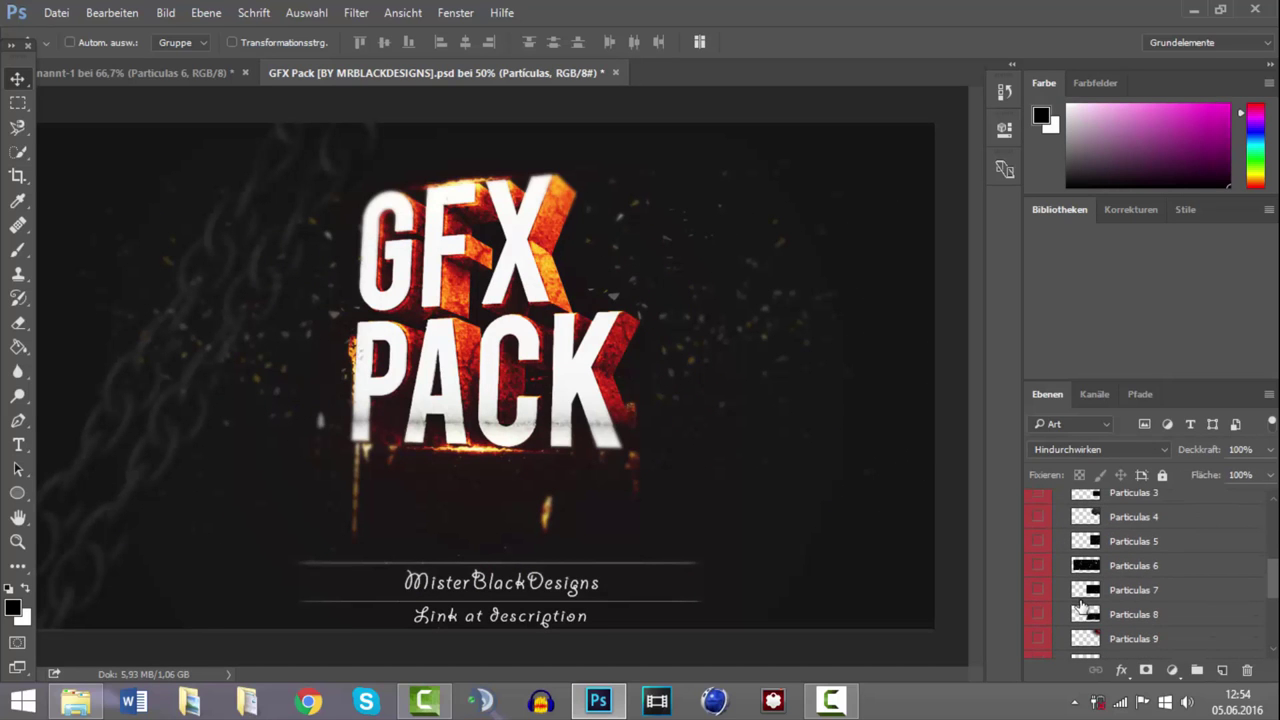
pyautogui.click(1038, 590)
pyautogui.click(1038, 614)
pyautogui.click(1133, 614)
pyautogui.moveTo(780, 470)
pyautogui.mouseDown()
pyautogui.moveTo(200, 85)
pyautogui.moveTo(462, 577)
pyautogui.moveTo(455, 588)
pyautogui.mouseUp()
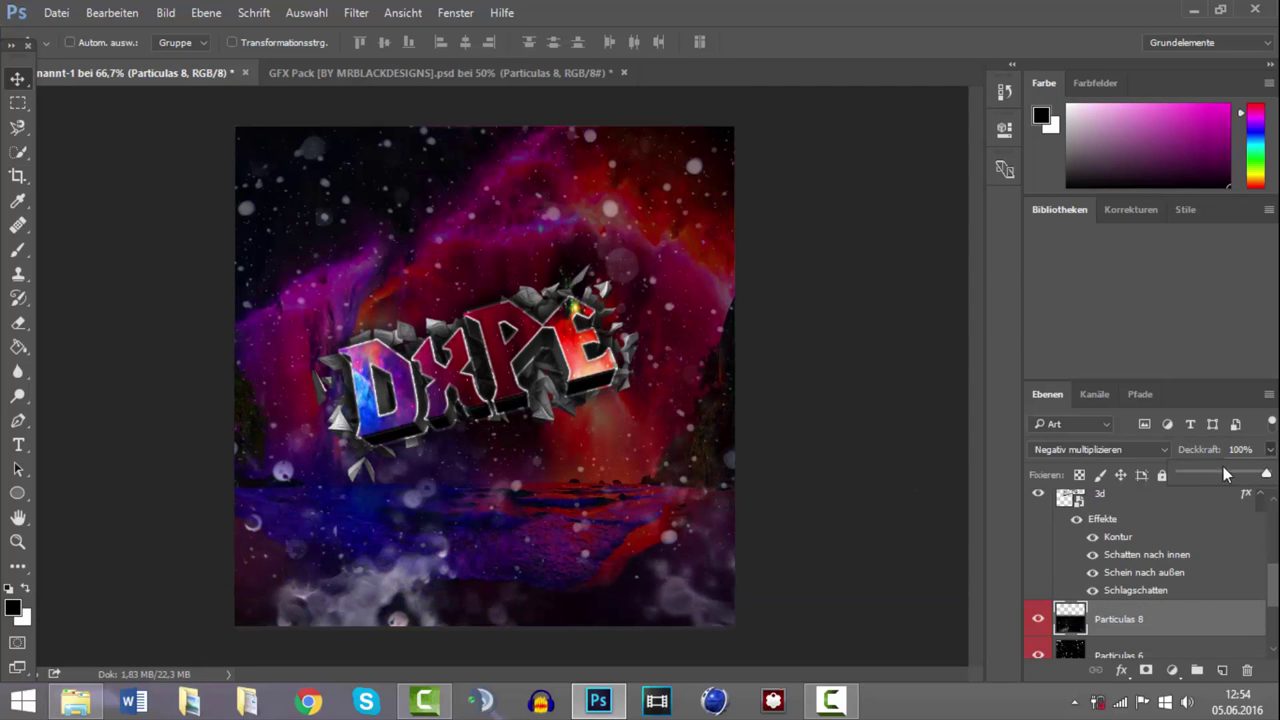
pyautogui.click(432, 74)
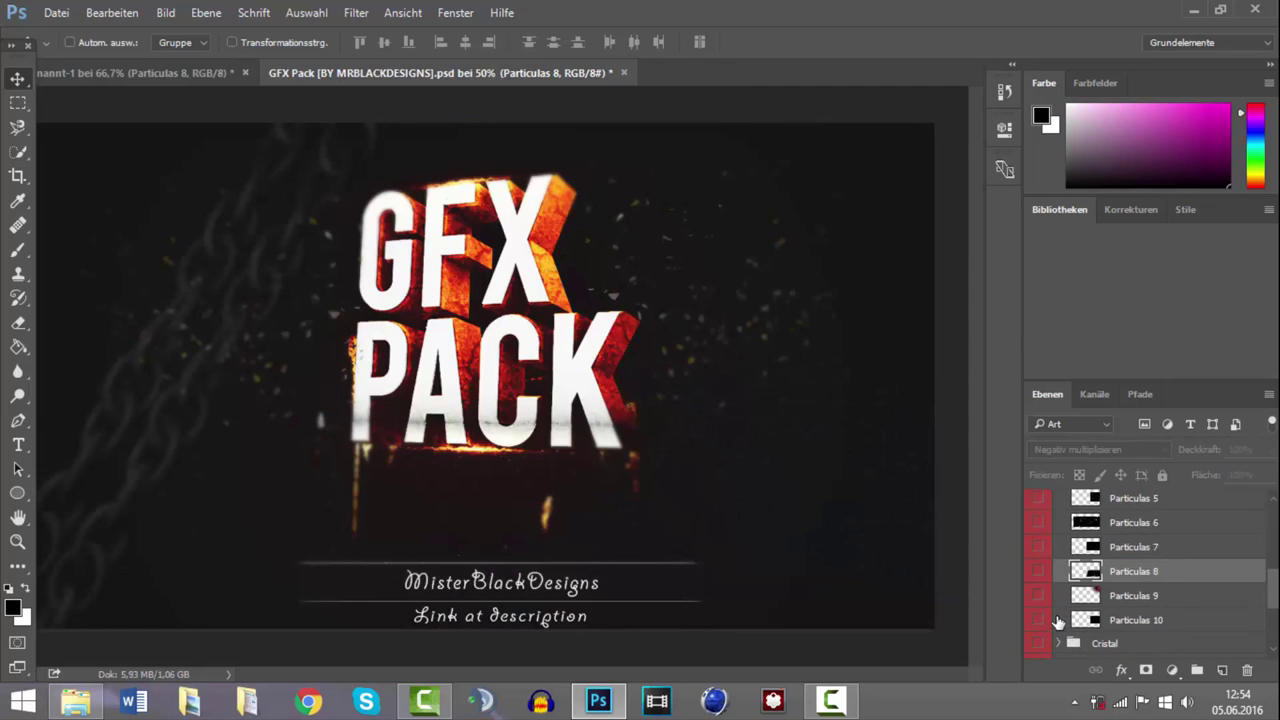
# Copy the Grunge 4 texture from the GFX Pack's Niebla group into the DXPE artwork
pyautogui.scroll(-1, 1058, 622)
pyautogui.scroll(2, 1040, 600)
pyautogui.click(1059, 575)
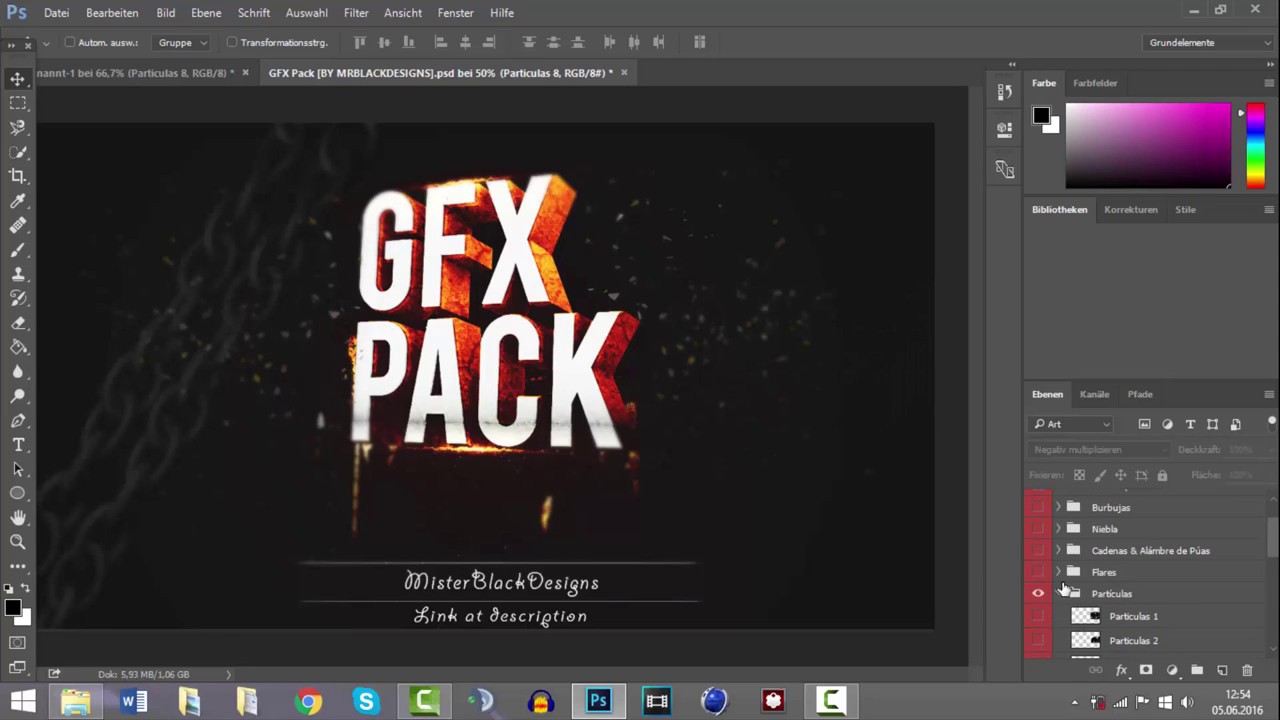
pyautogui.click(1124, 527)
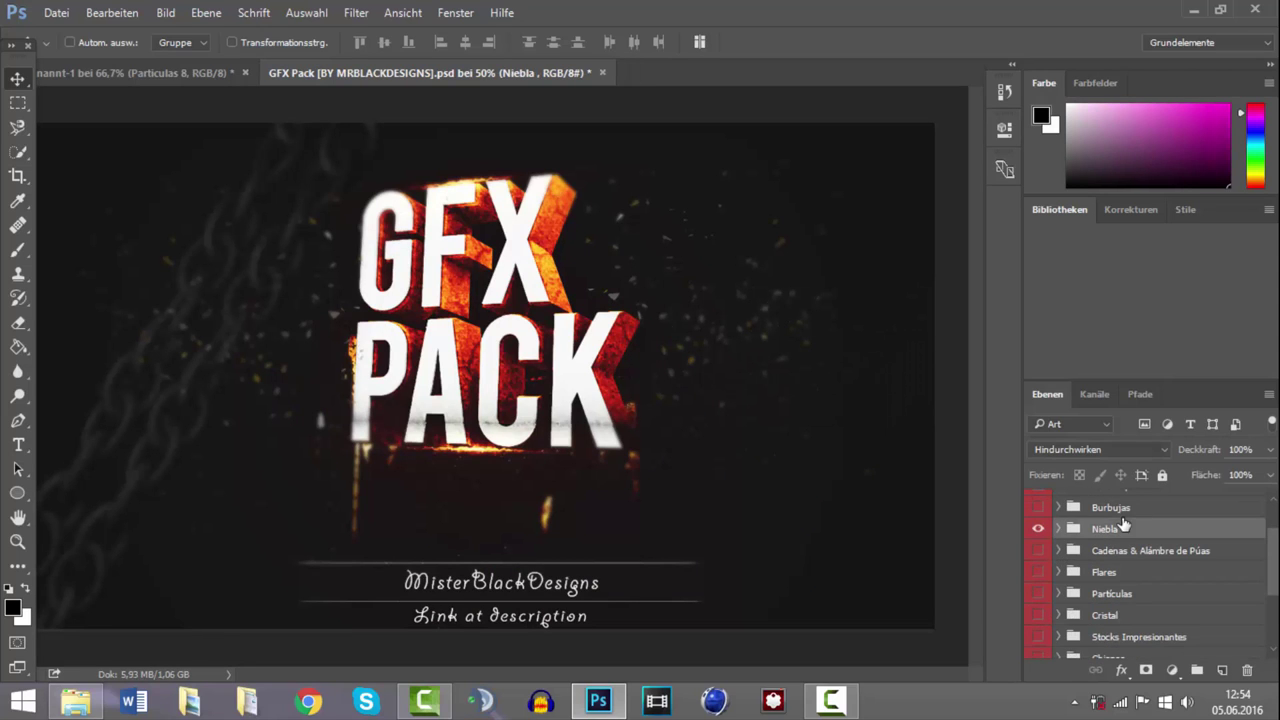
pyautogui.click(1058, 528)
pyautogui.scroll(-2, 1038, 520)
pyautogui.click(1034, 510)
pyautogui.click(1034, 510)
pyautogui.click(1037, 532)
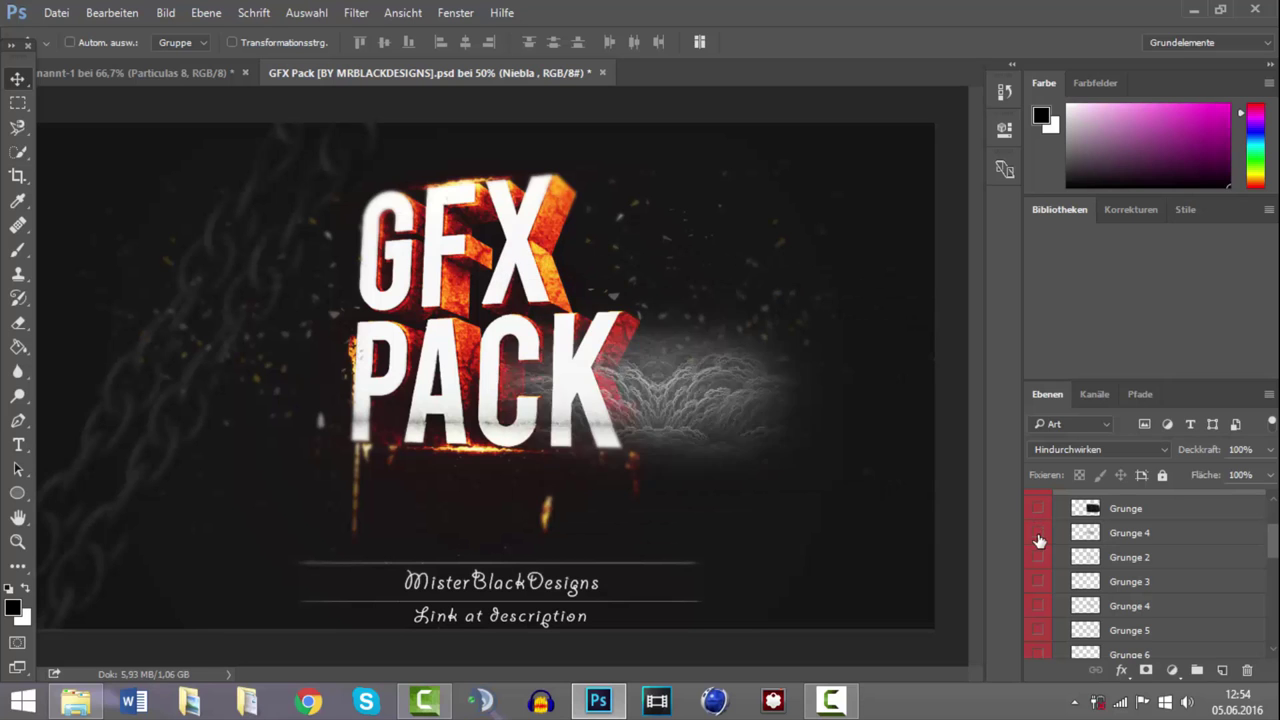
pyautogui.click(1129, 532)
pyautogui.moveTo(480, 300)
pyautogui.mouseDown()
pyautogui.moveTo(418, 282)
pyautogui.moveTo(607, 418)
pyautogui.moveTo(567, 443)
pyautogui.moveTo(545, 435)
pyautogui.mouseUp()
# Tilt Grunge 4 about -16° under the text and lower its opacity to 55%
pyautogui.hotkey('ctrl', 't')
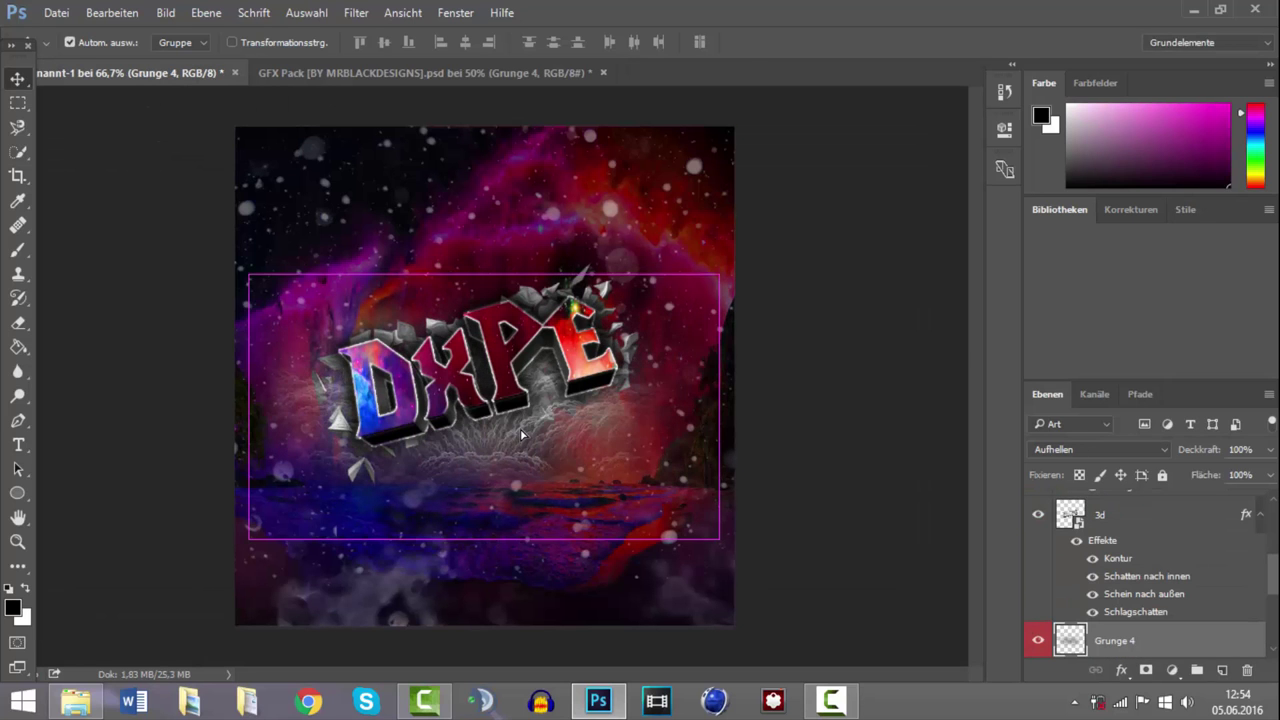
pyautogui.moveTo(848, 385); pyautogui.dragTo(826, 278)
pyautogui.moveTo(566, 454); pyautogui.dragTo(584, 431)
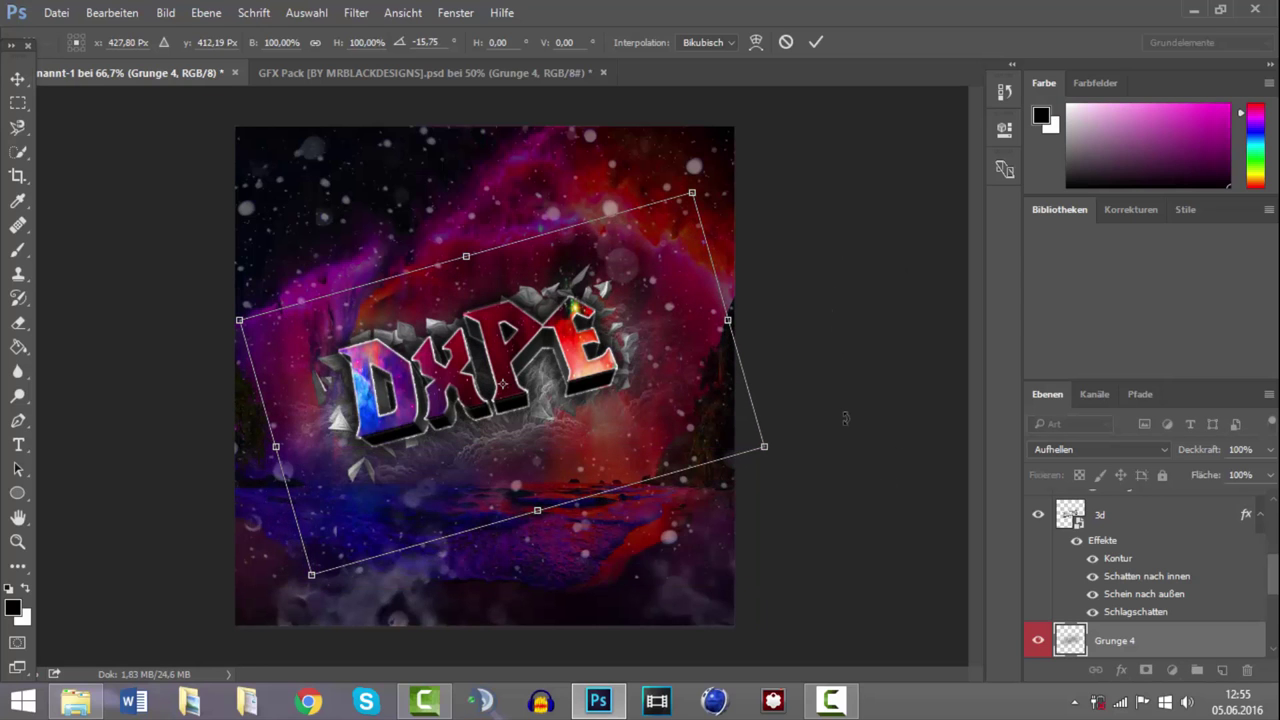
pyautogui.press('Return')
pyautogui.moveTo(1270, 457); pyautogui.dragTo(1228, 472)
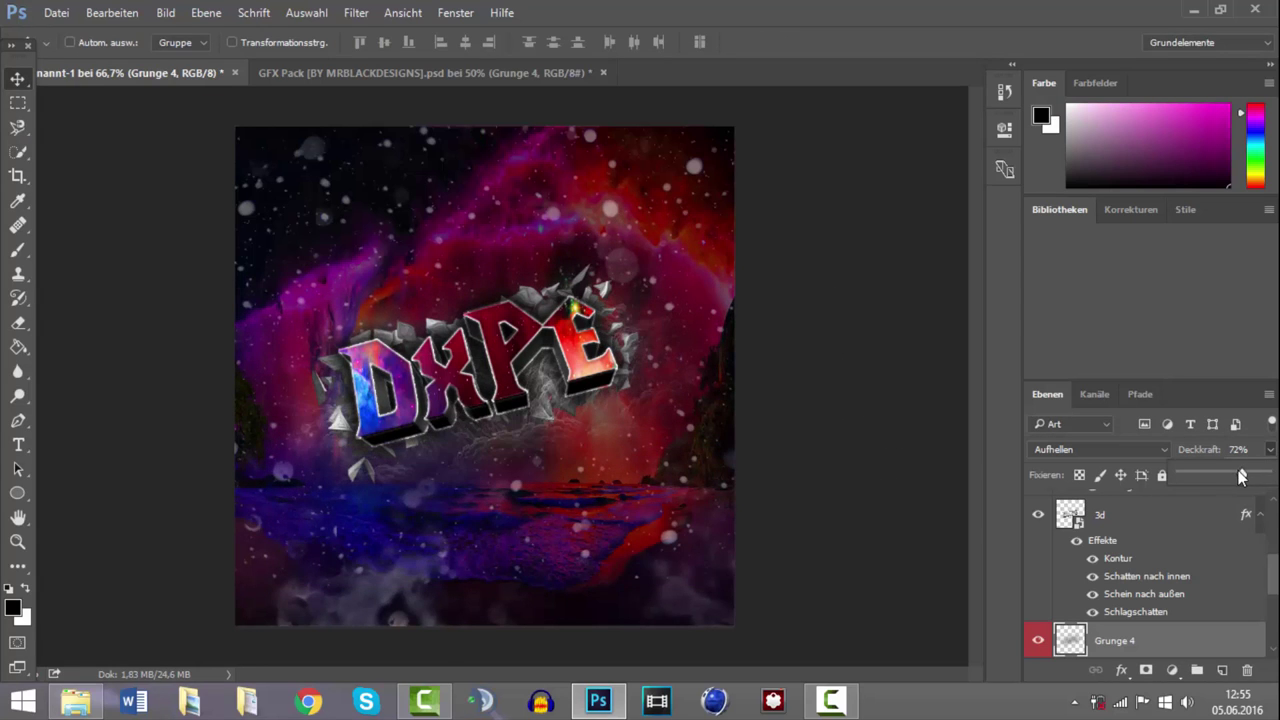
pyautogui.click(515, 73)
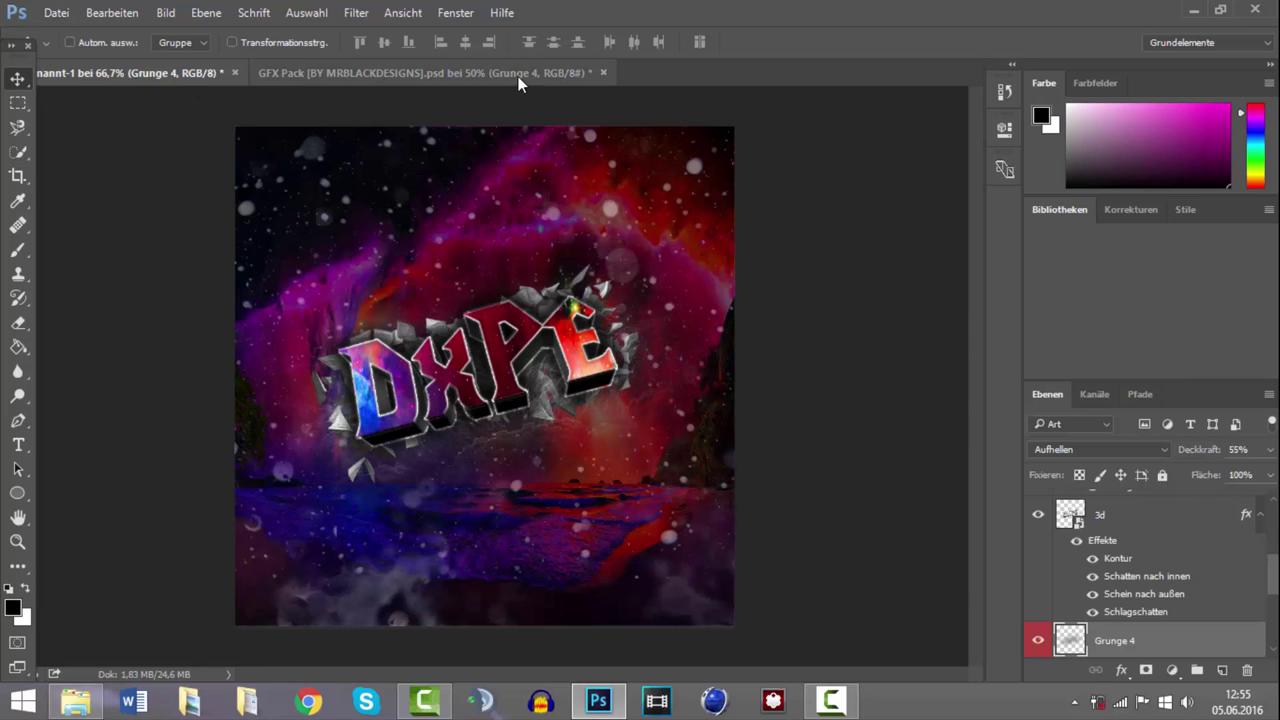
# Keep the GFX Pack open, hide Grunge 4 there, and preview then hide the Chispas group
pyautogui.click(603, 72)
pyautogui.click(746, 298)
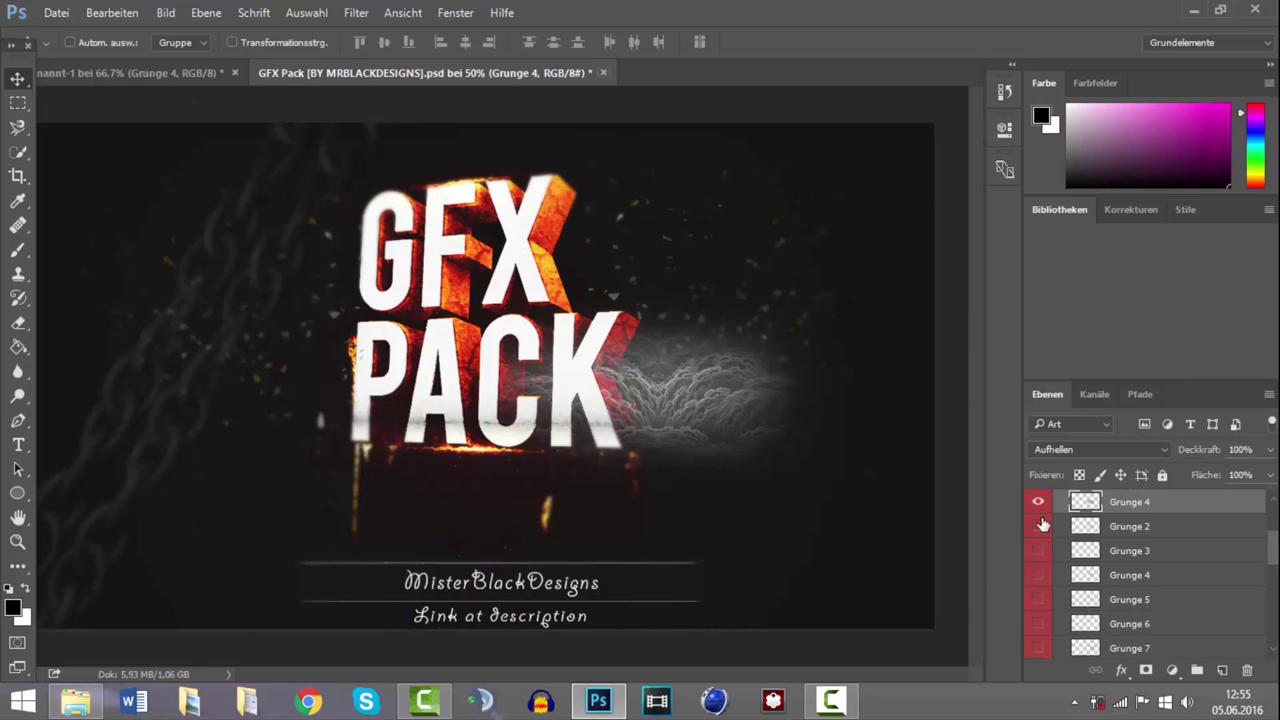
pyautogui.click(1041, 509)
pyautogui.scroll(2, 1041, 520)
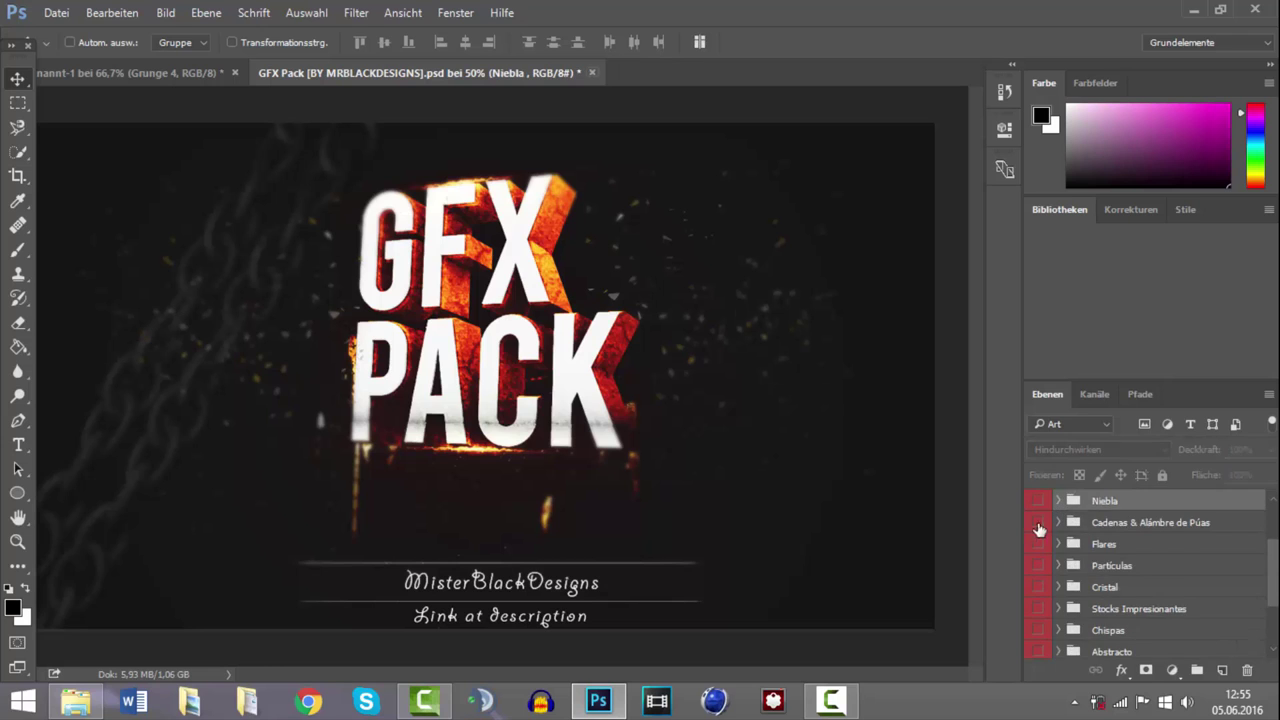
pyautogui.scroll(-1, 1072, 600)
pyautogui.scroll(-1, 1071, 616)
pyautogui.click(1038, 586)
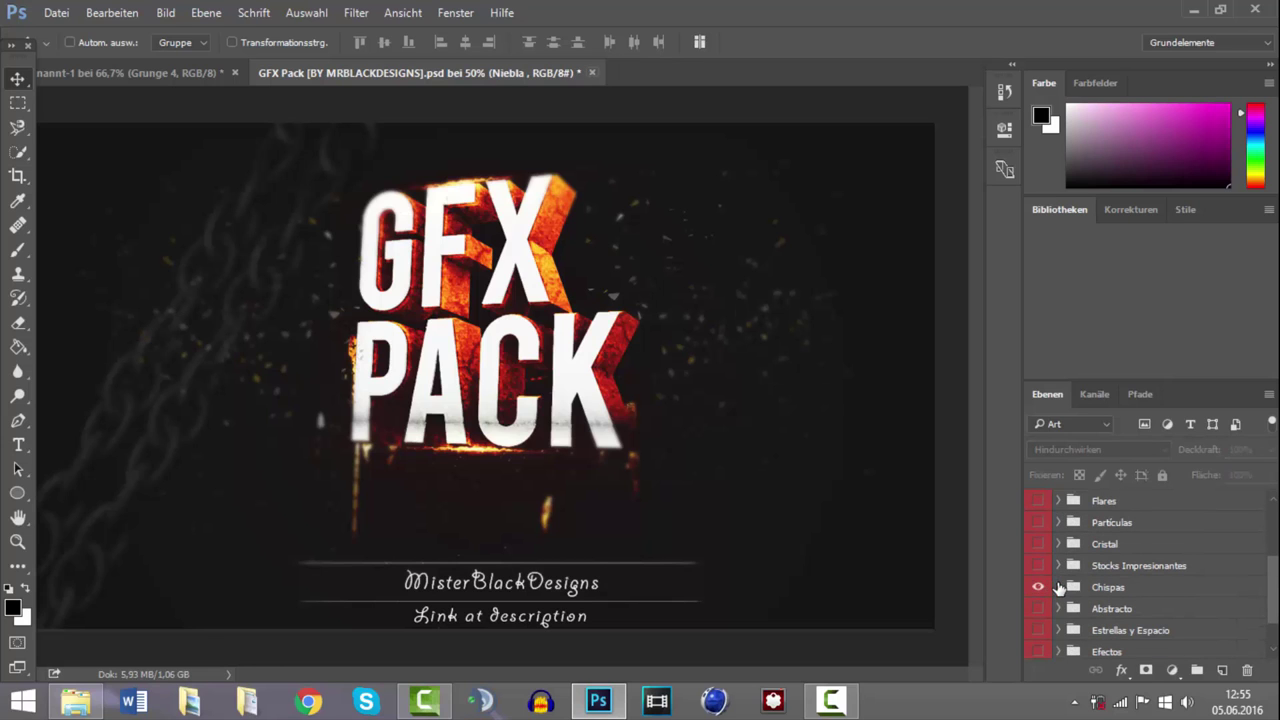
pyautogui.click(1058, 586)
pyautogui.scroll(-3, 1038, 565)
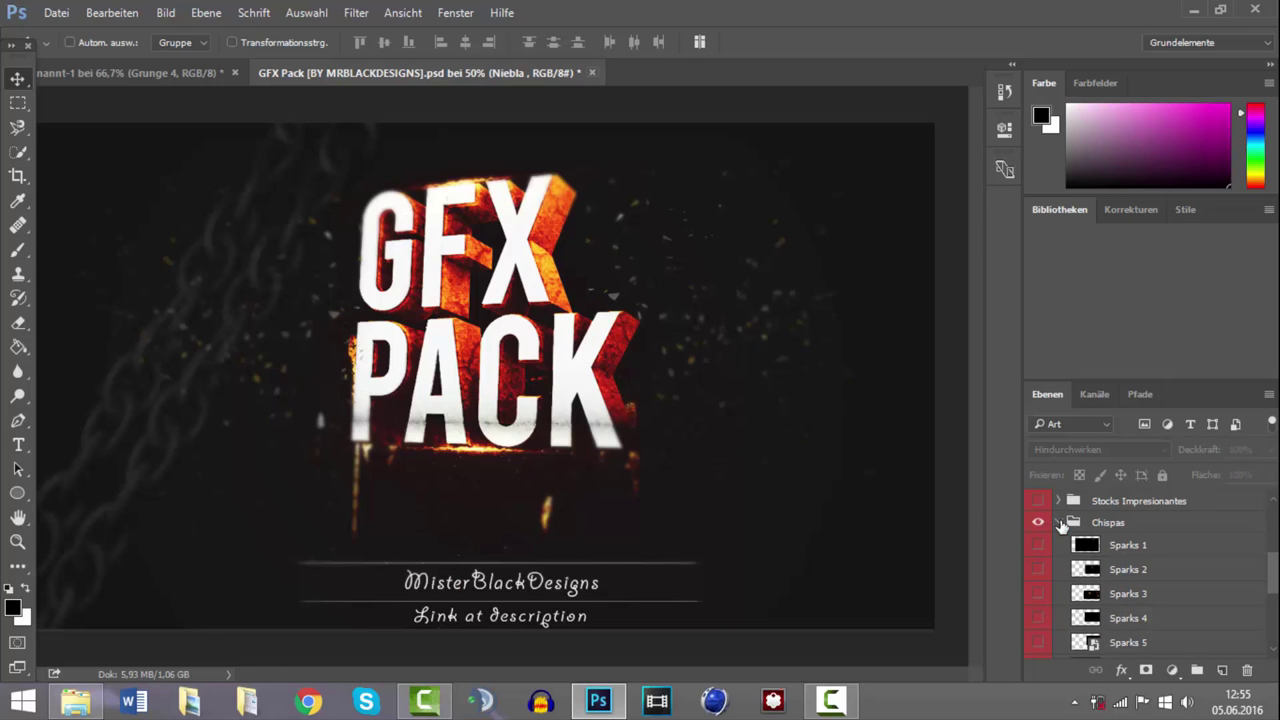
pyautogui.click(1060, 522)
pyautogui.click(1038, 540)
# Copy Abstracto 7 shards from the Abstracto group into the artwork, positioned up around the text
pyautogui.click(1056, 566)
pyautogui.click(1038, 562)
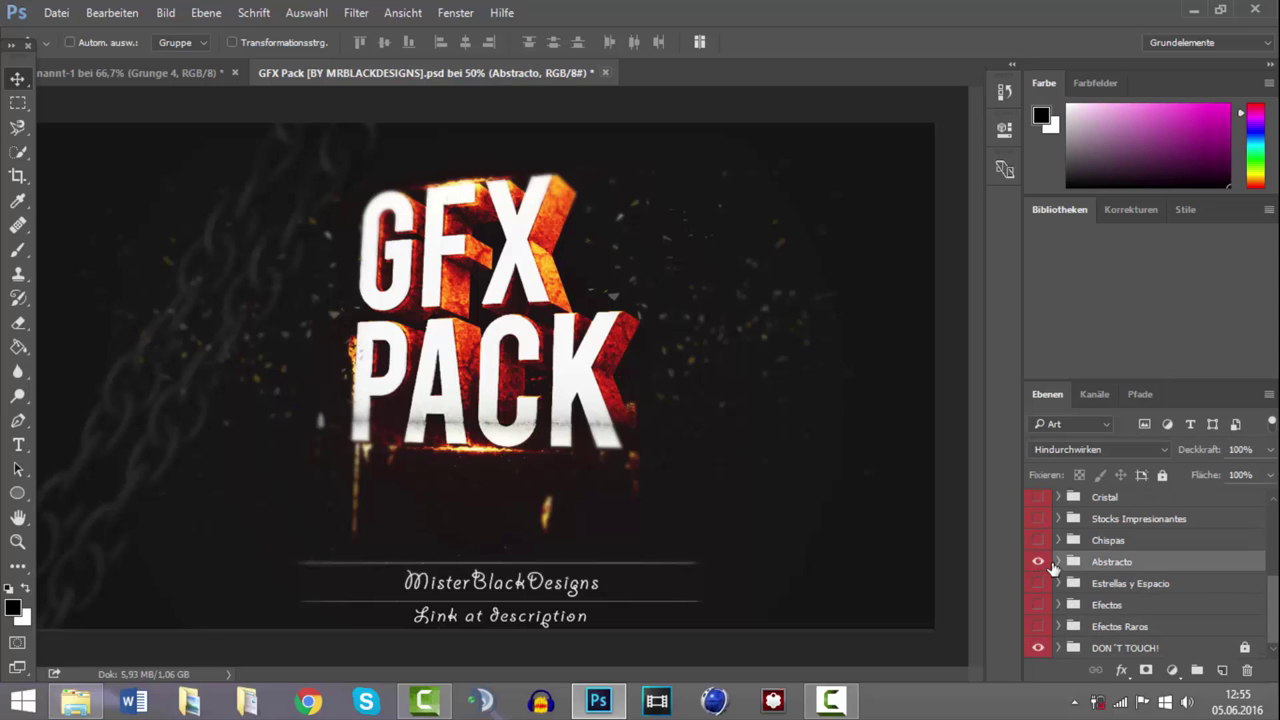
pyautogui.click(1058, 562)
pyautogui.scroll(-1, 1040, 563)
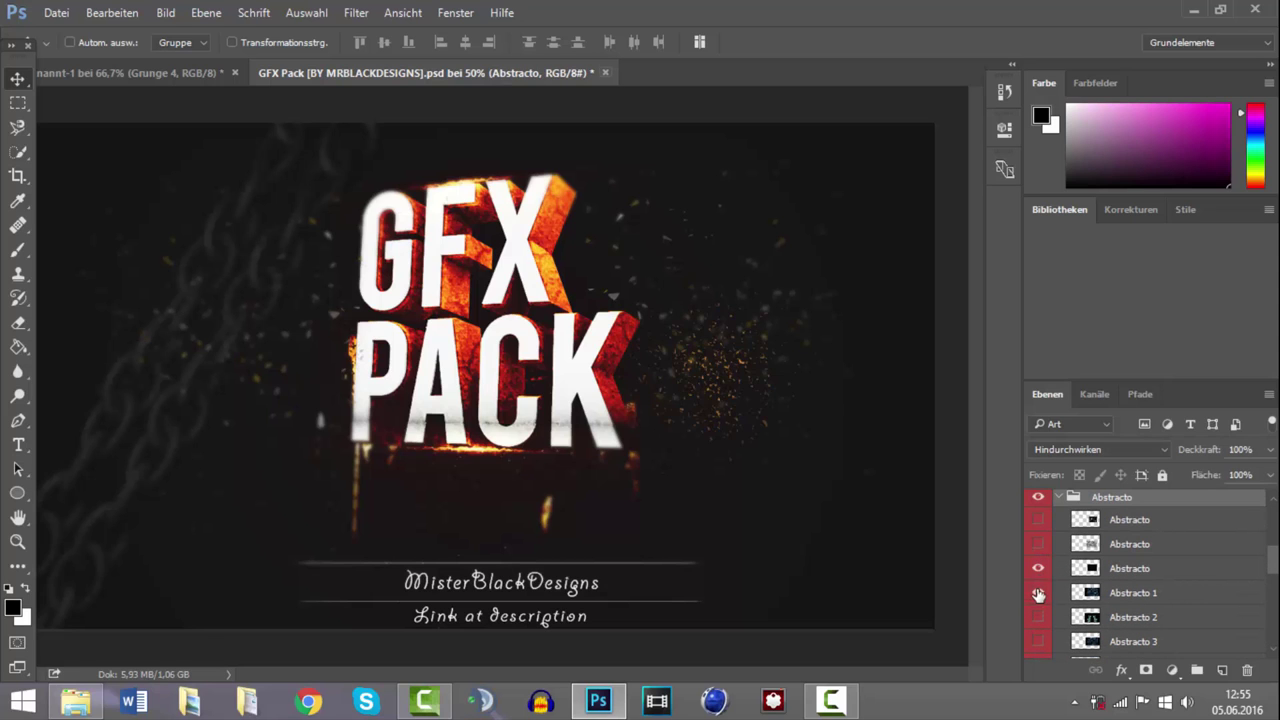
pyautogui.click(1038, 594)
pyautogui.click(1038, 600)
pyautogui.scroll(-1, 1040, 605)
pyautogui.click(1038, 607)
pyautogui.click(1038, 615)
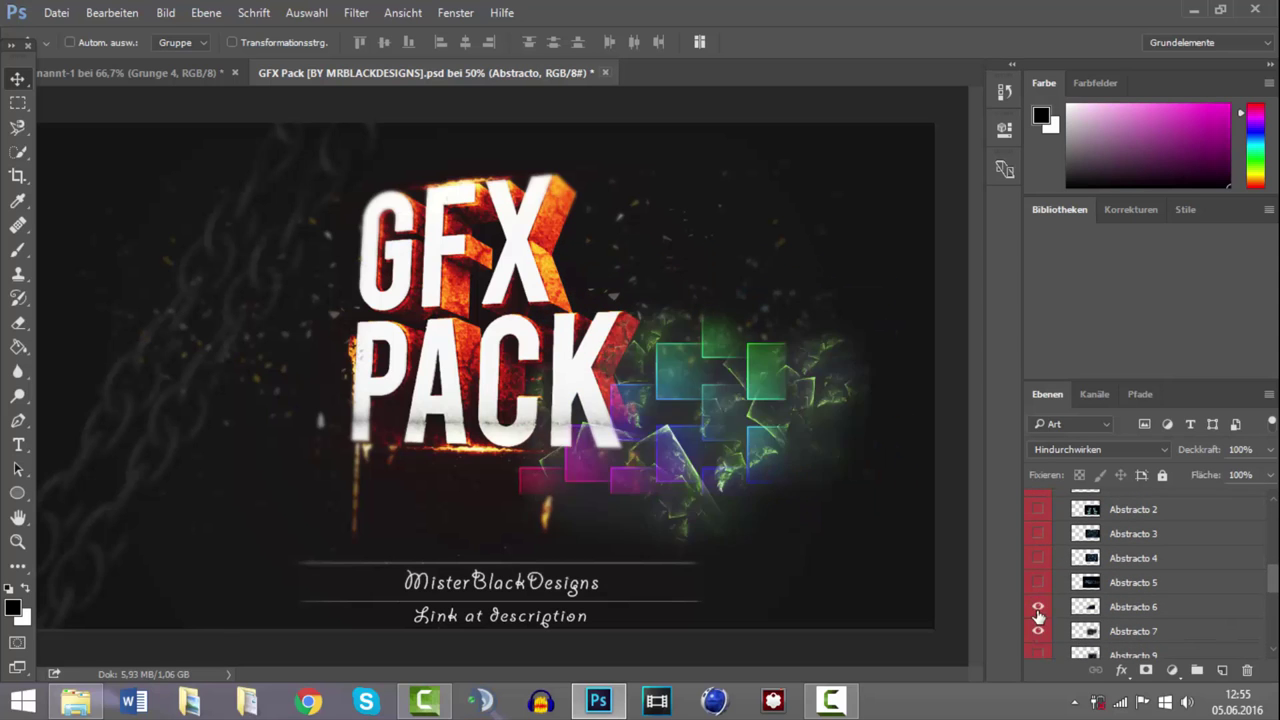
pyautogui.click(1038, 610)
pyautogui.click(1130, 631)
pyautogui.moveTo(700, 400)
pyautogui.mouseDown()
pyautogui.moveTo(471, 556)
pyautogui.moveTo(418, 494)
pyautogui.mouseUp()
pyautogui.moveTo(541, 510); pyautogui.dragTo(537, 474)
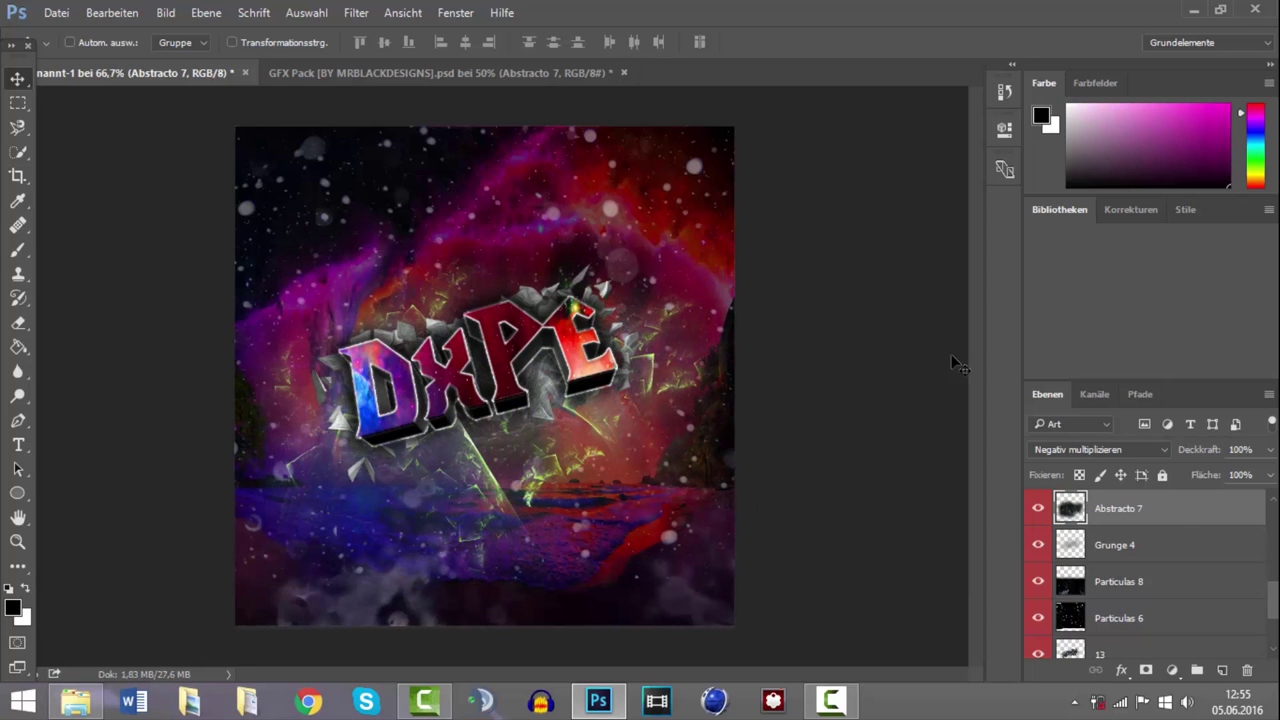
# Give Abstracto 7 a pink-red (ff0048) Satin effect at 40% opacity
pyautogui.doubleClick(1177, 508)
pyautogui.moveTo(383, 114); pyautogui.dragTo(772, 139)
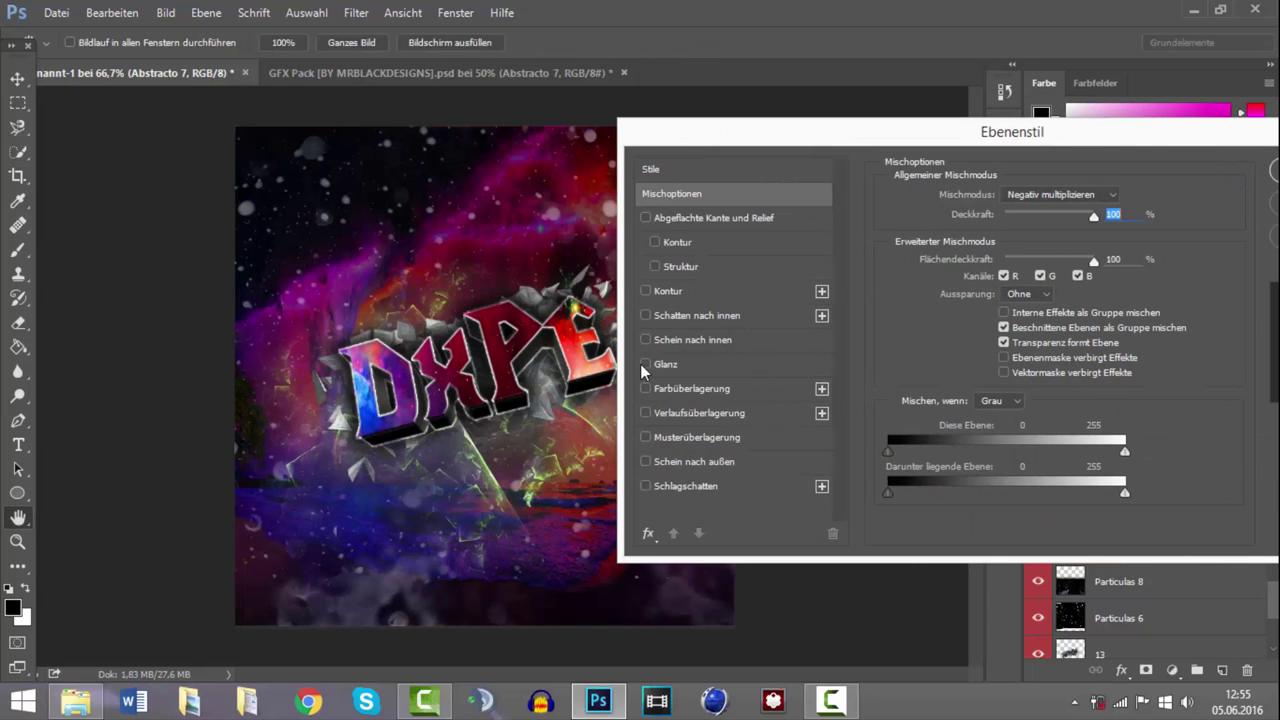
pyautogui.click(645, 365)
pyautogui.click(681, 366)
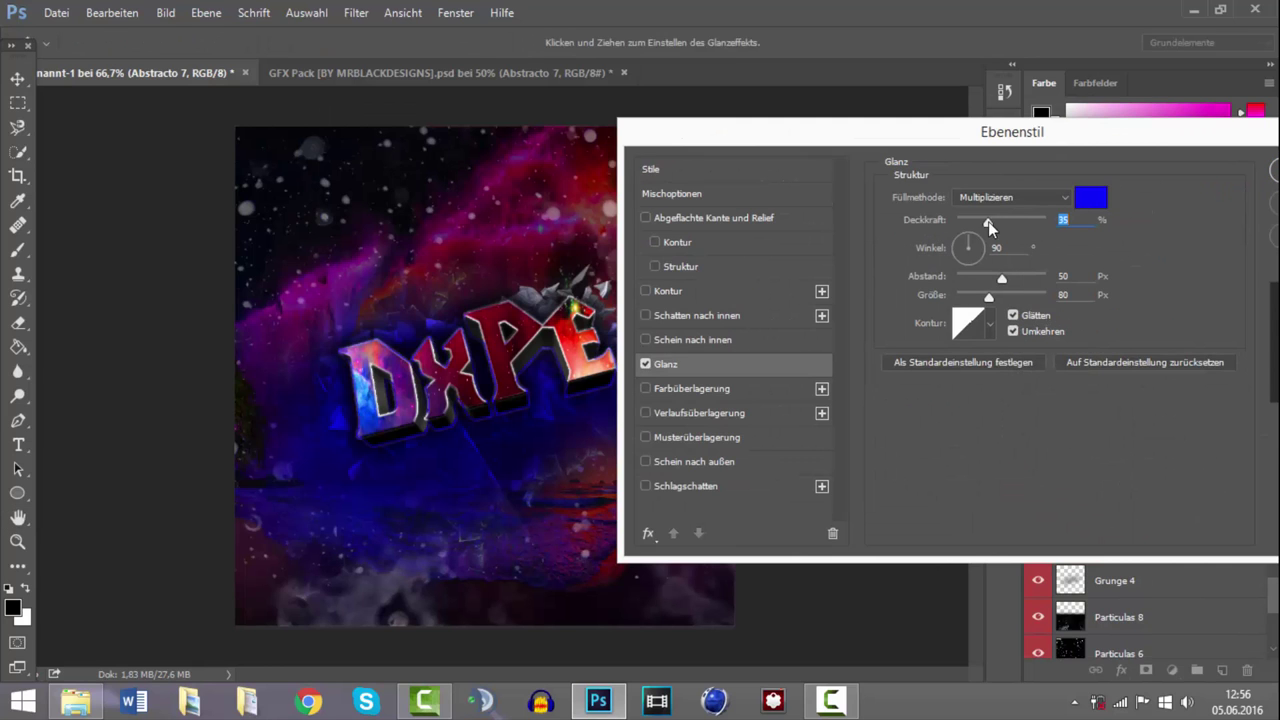
pyautogui.moveTo(988, 221); pyautogui.dragTo(957, 234)
pyautogui.click(1091, 198)
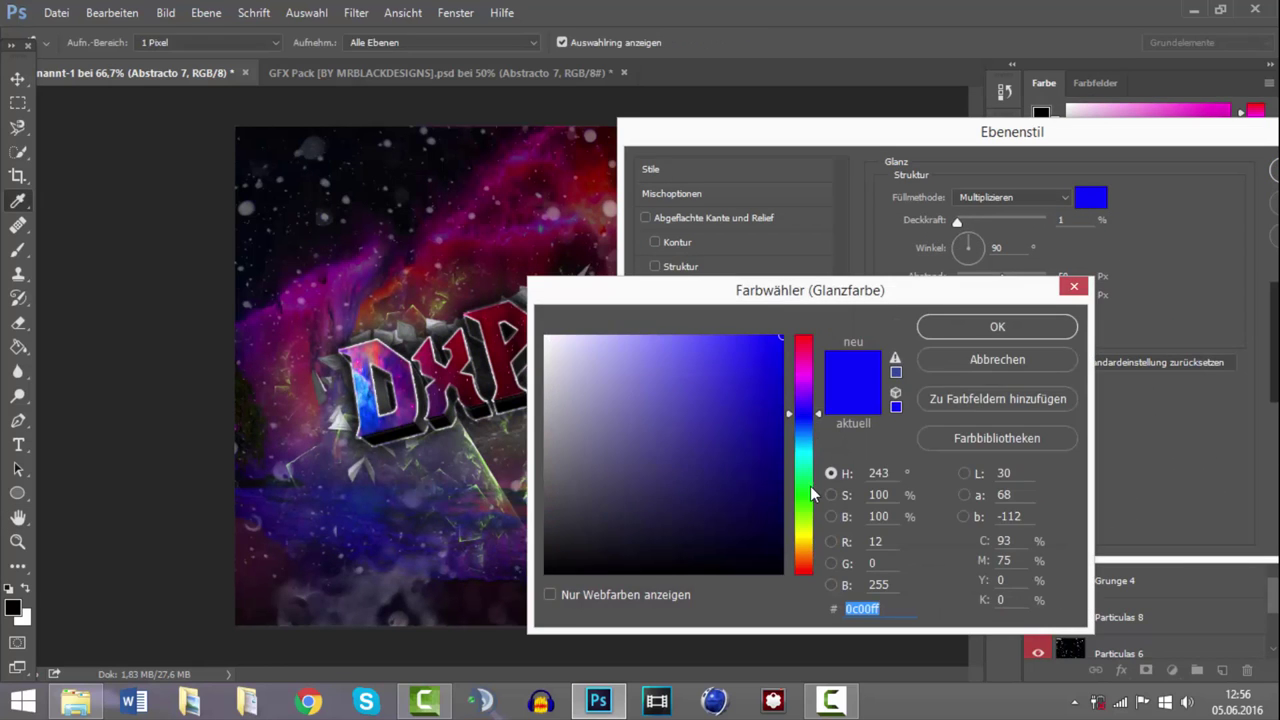
pyautogui.moveTo(808, 494); pyautogui.dragTo(800, 347)
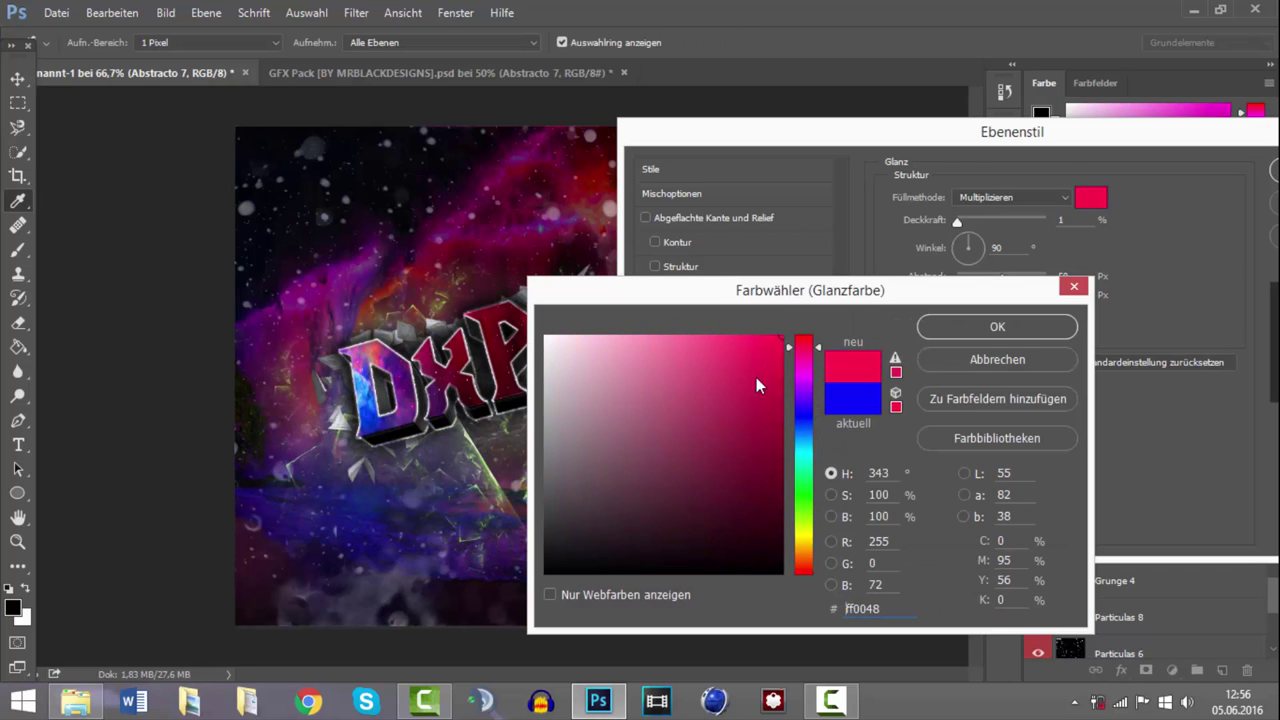
pyautogui.click(994, 322)
pyautogui.moveTo(981, 221); pyautogui.dragTo(992, 226)
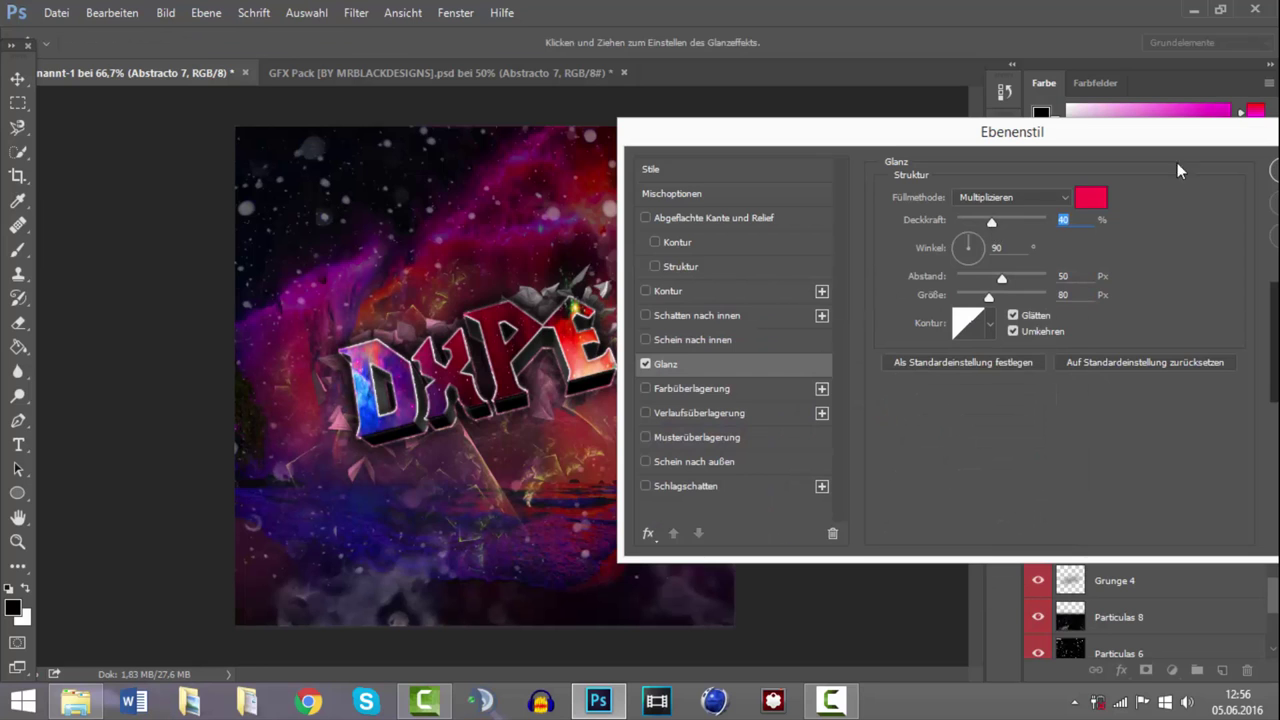
pyautogui.click(1108, 162)
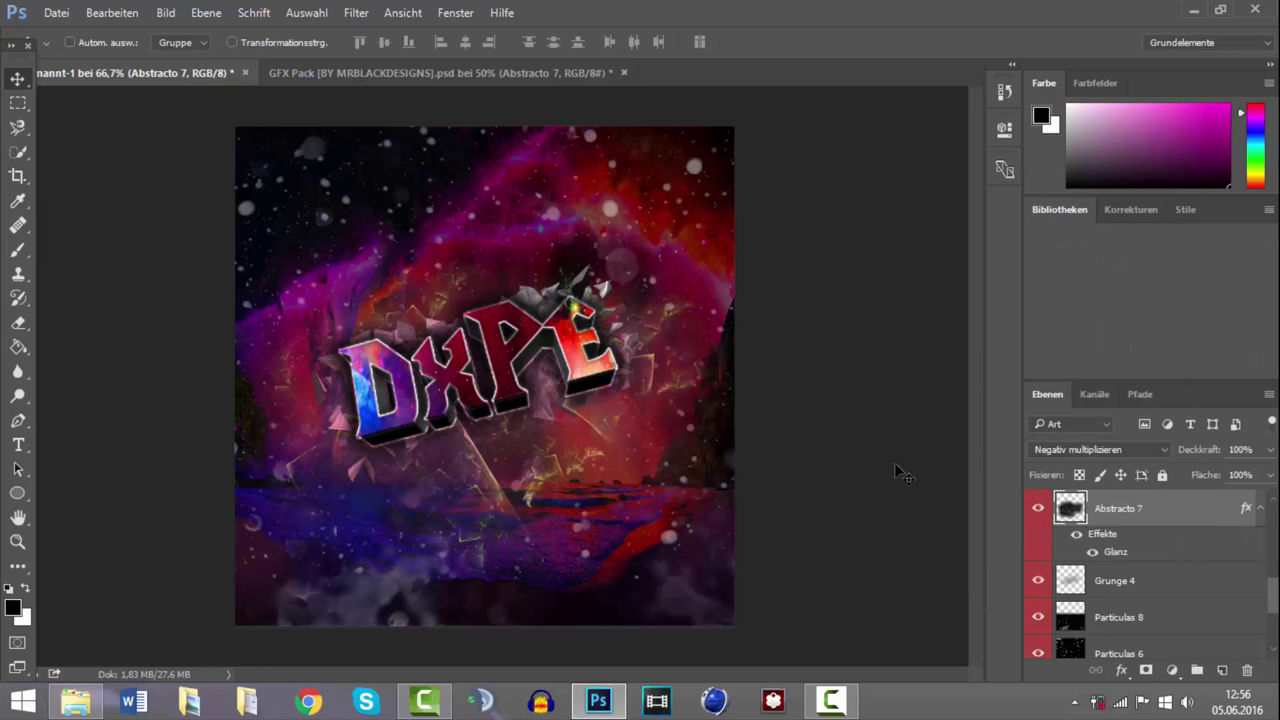
pyautogui.click(56, 22)
# Export the artwork as an 800×800, 100% quality JPG named Unbenannt-1 to the Desktop
pyautogui.click(395, 299)
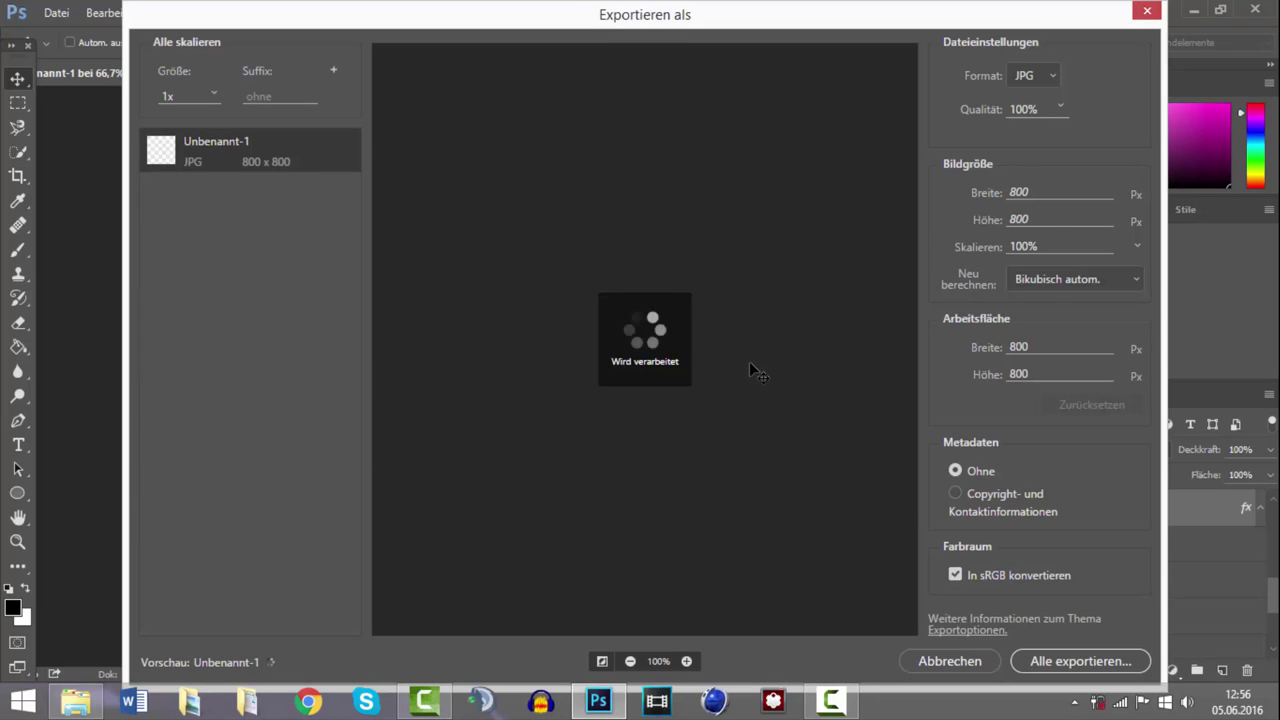
pyautogui.click(1043, 79)
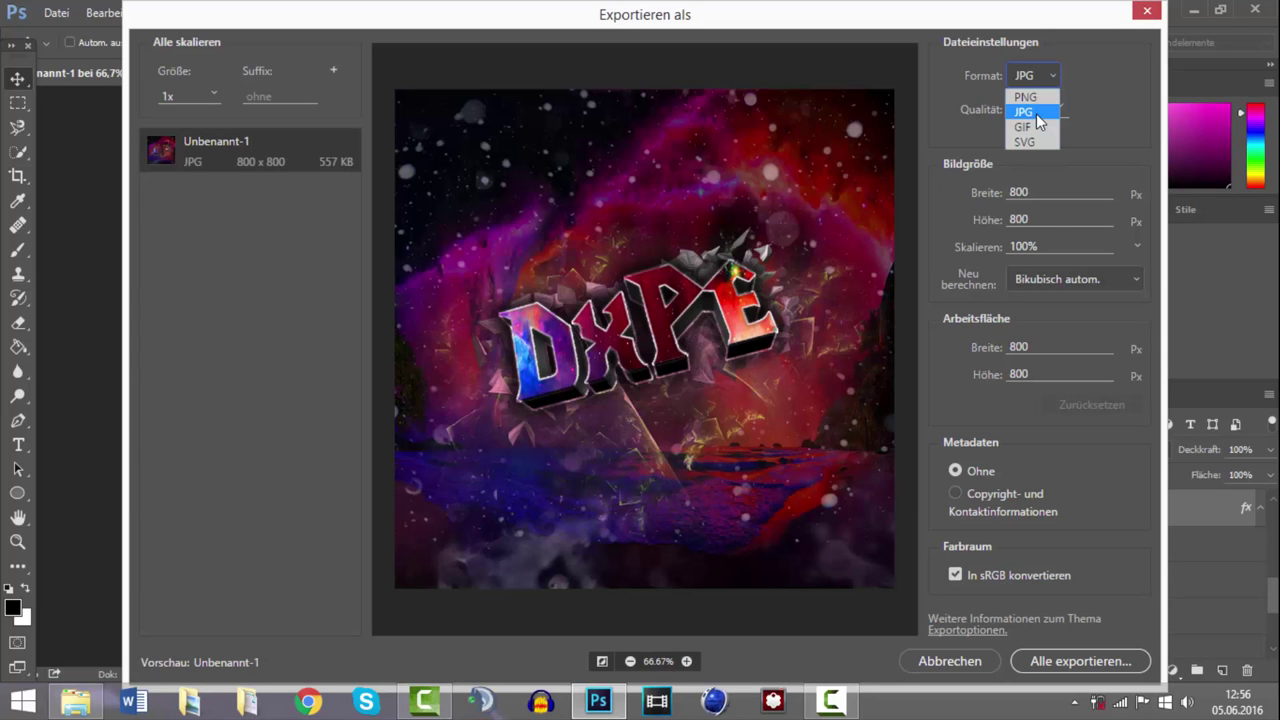
pyautogui.click(1073, 655)
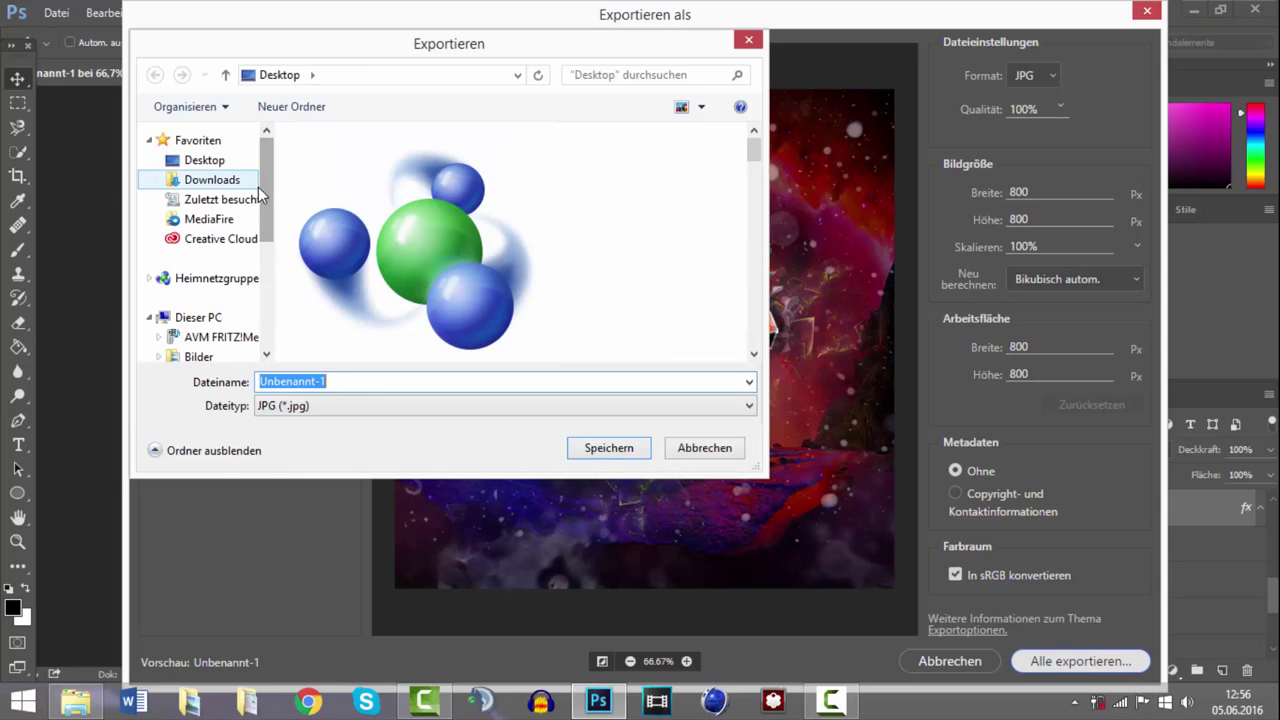
pyautogui.scroll(-1, 230, 283)
pyautogui.click(204, 309)
pyautogui.click(612, 448)
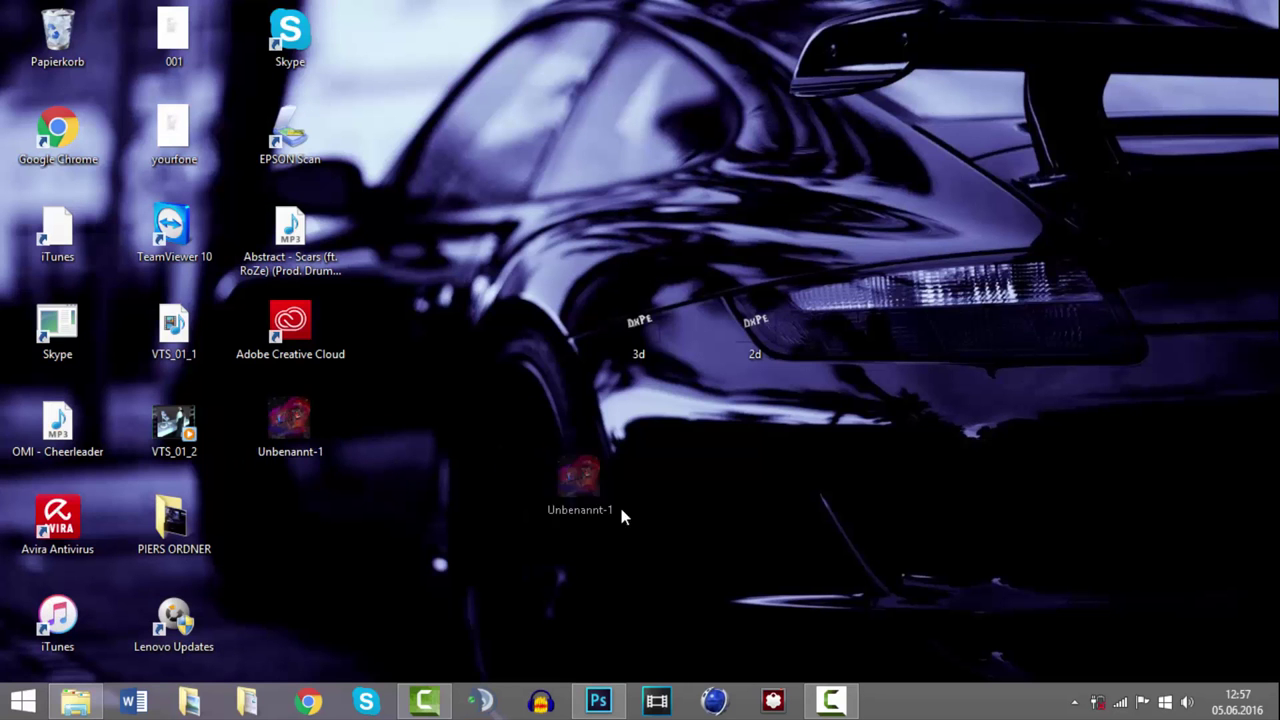
# Launch Magic Bullet PhotoLooks and open the exported Unbenannt-1 image
pyautogui.moveTo(580, 470); pyautogui.dragTo(625, 515)
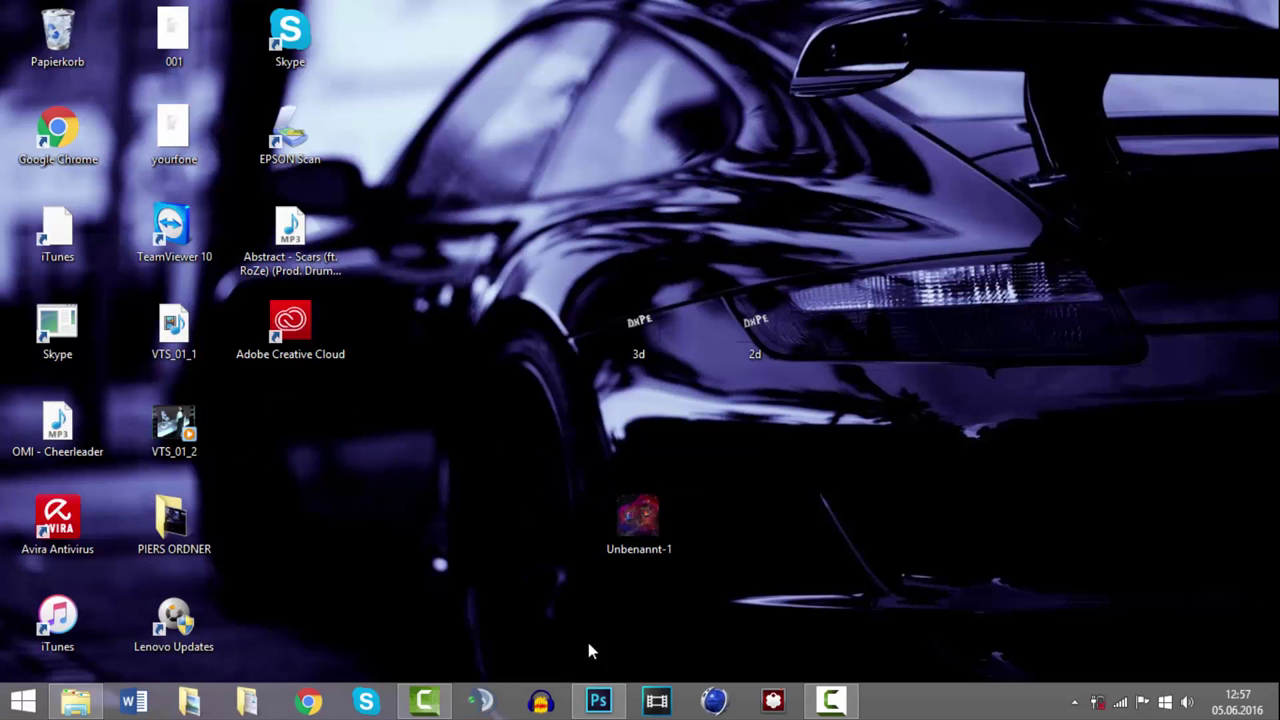
pyautogui.click(778, 701)
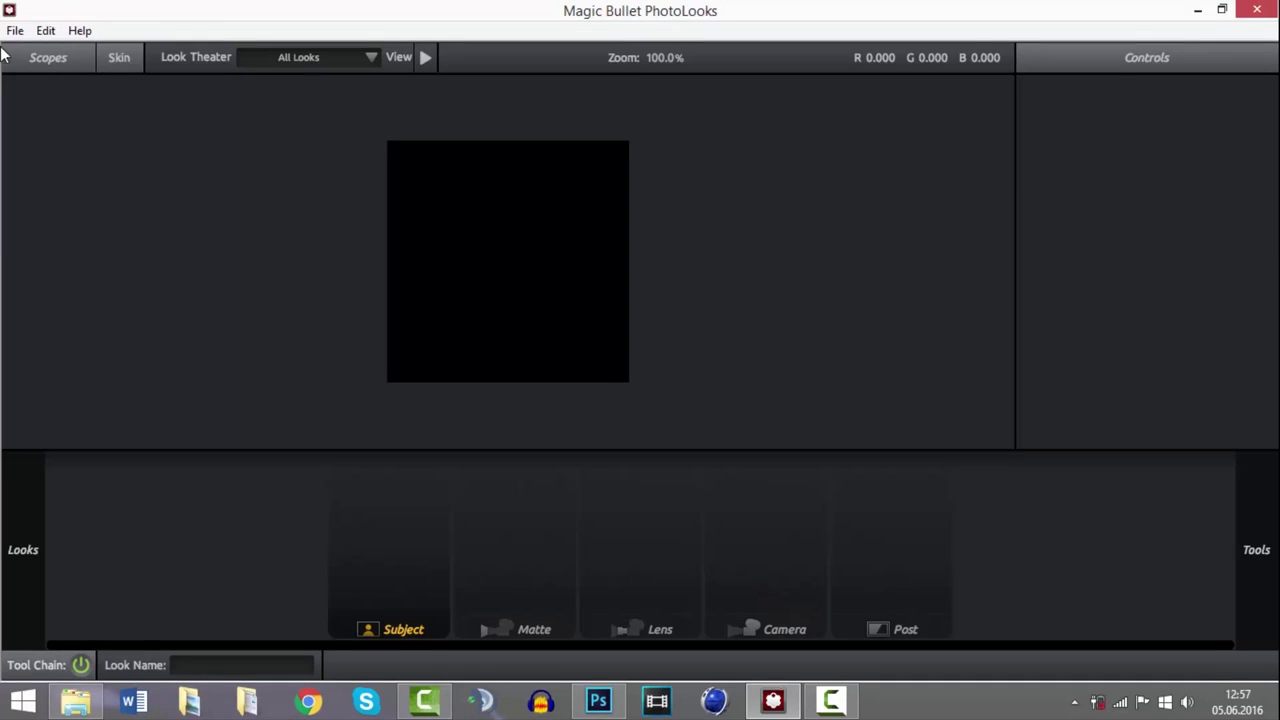
pyautogui.click(15, 30)
pyautogui.click(59, 80)
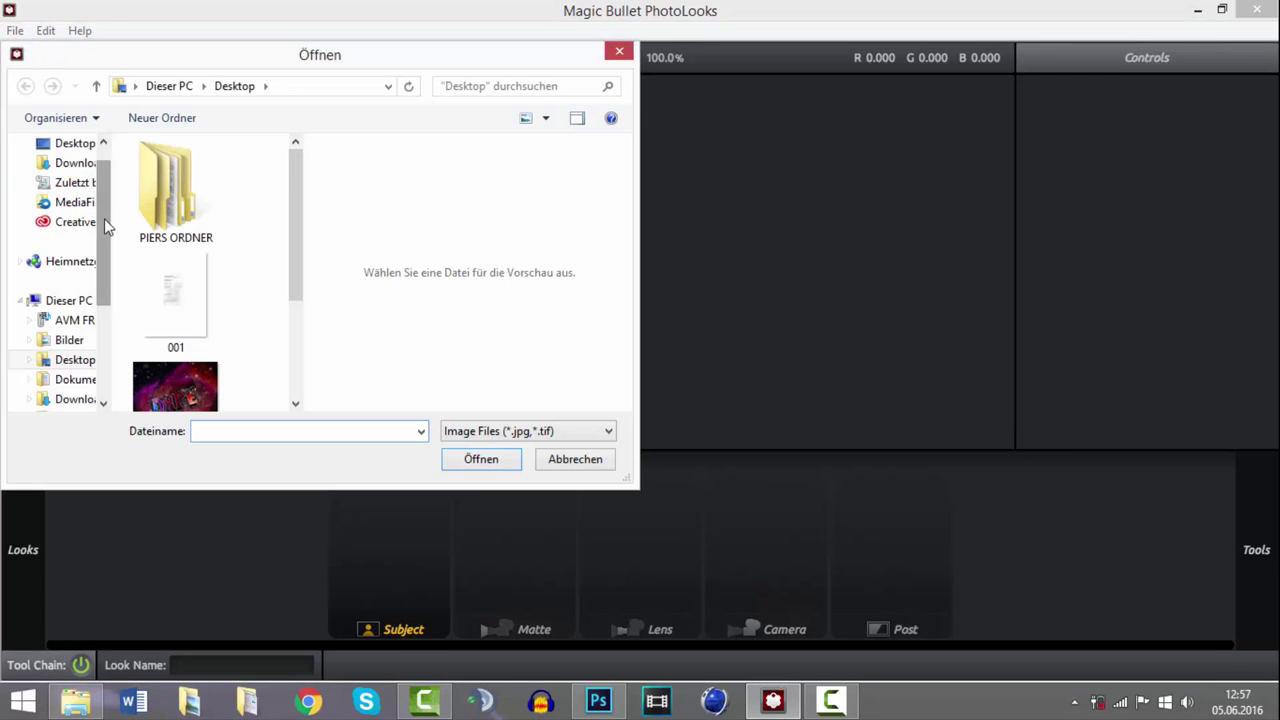
pyautogui.scroll(-1, 294, 243)
pyautogui.click(175, 350)
pyautogui.click(479, 460)
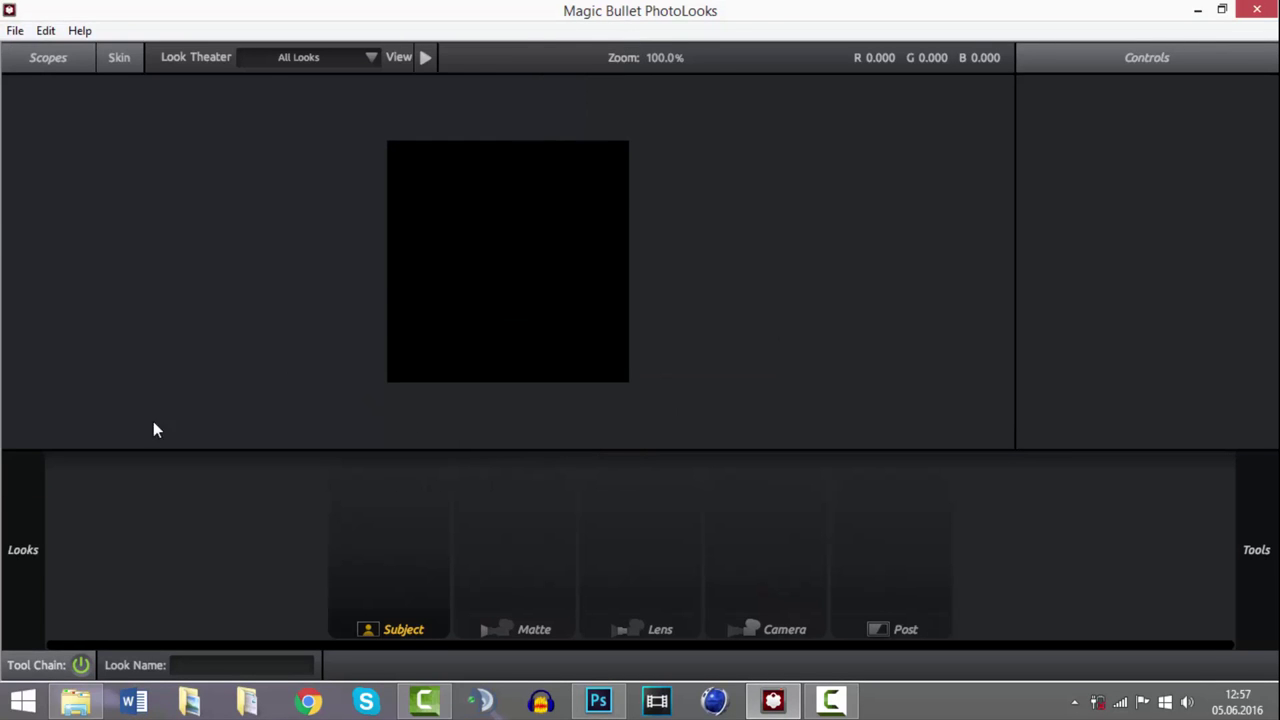
# Apply a look from the Cool category, adding Pop, Diffusion and lens tools
pyautogui.click(28, 540)
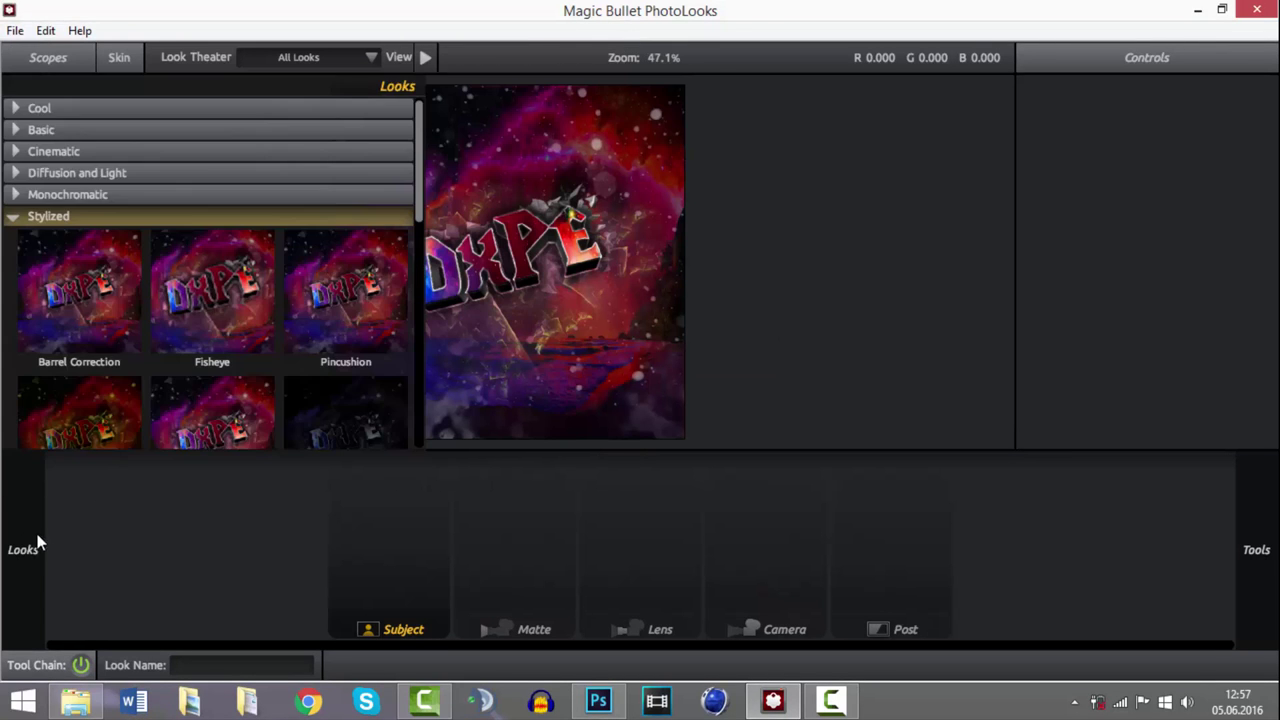
pyautogui.click(16, 110)
pyautogui.doubleClick(80, 170)
pyautogui.click(393, 476)
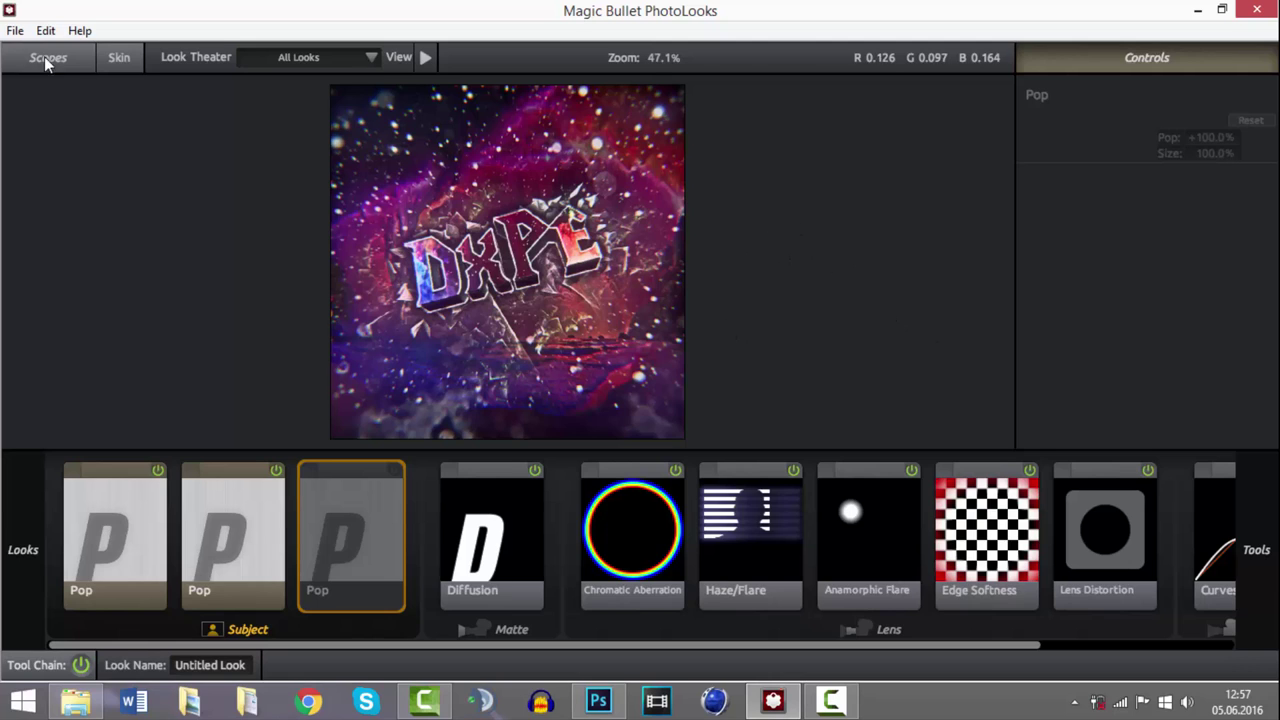
# Save the graded image to the desktop as Unbenannt-1_out
pyautogui.click(15, 30)
pyautogui.click(73, 110)
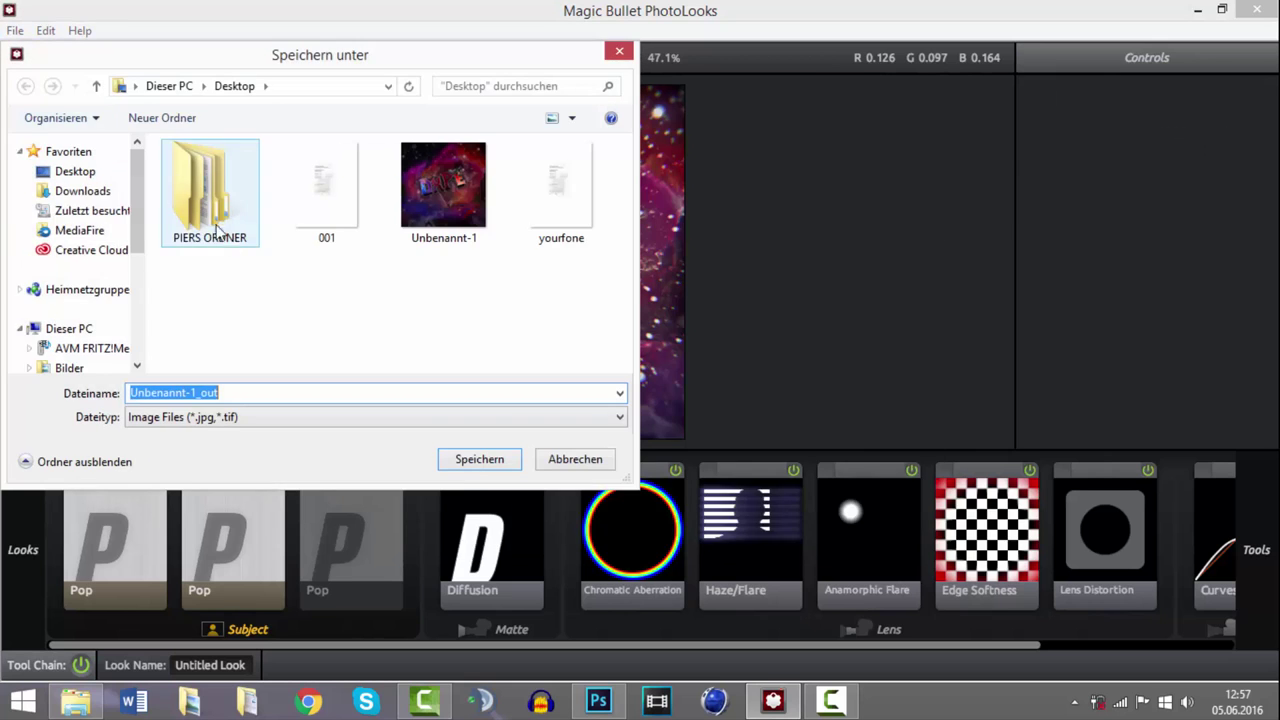
pyautogui.click(479, 459)
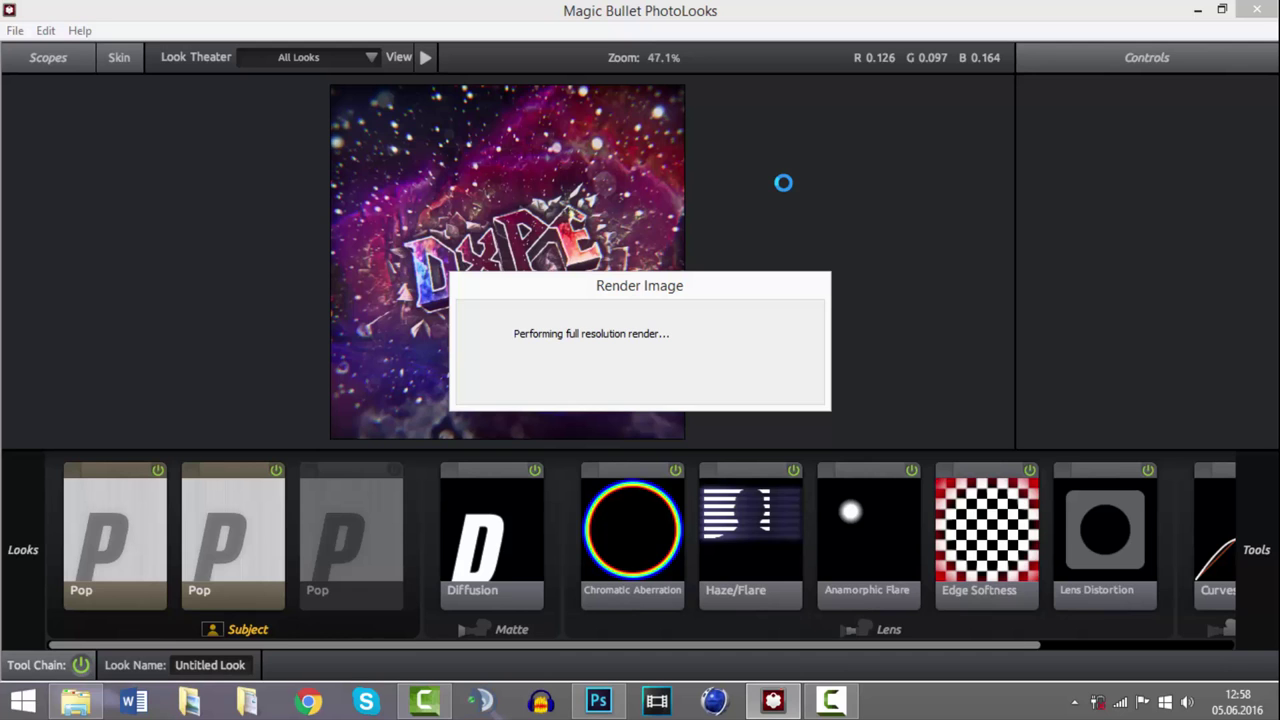
# Exit Magic Bullet PhotoLooks, confirming the exit
pyautogui.click(15, 30)
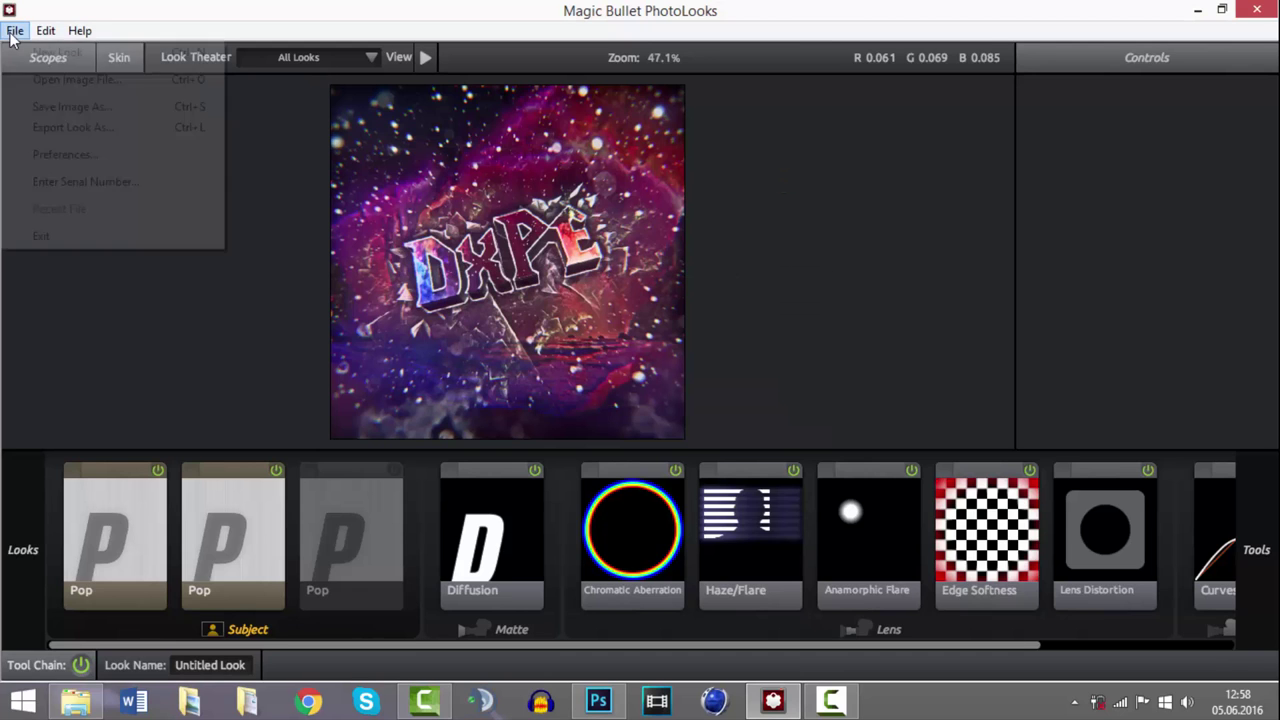
pyautogui.click(17, 32)
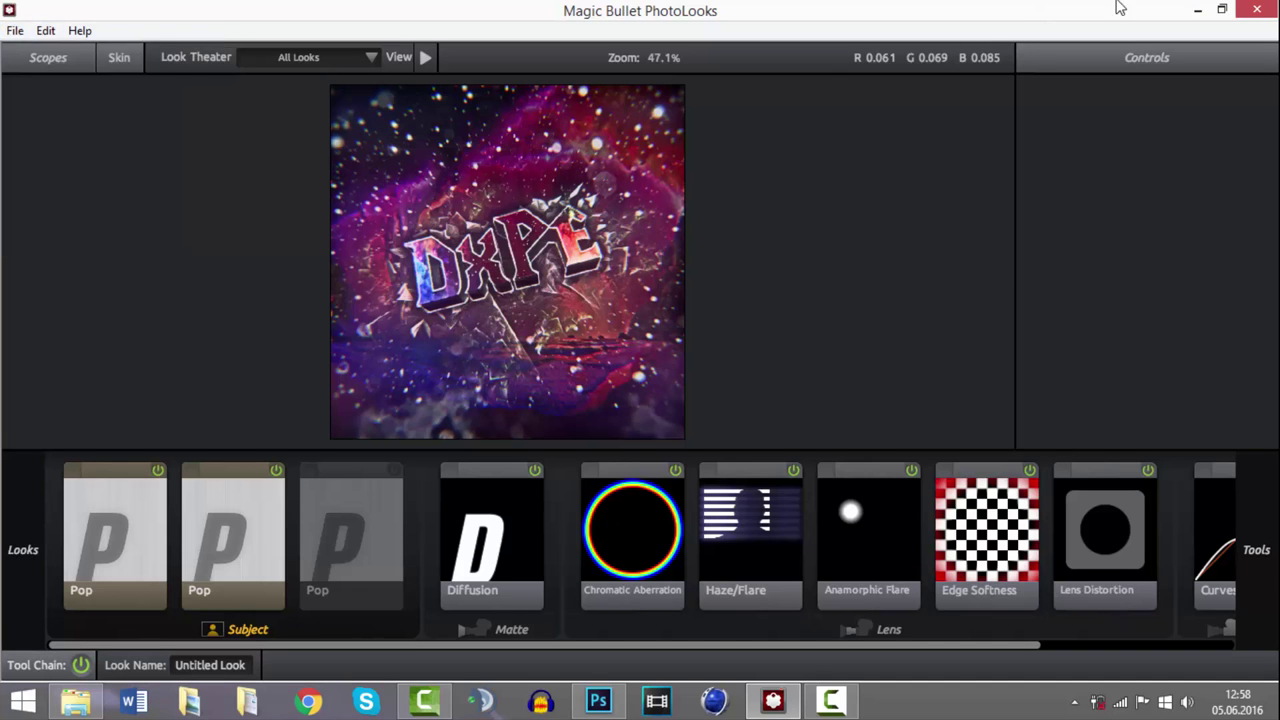
pyautogui.click(1256, 10)
pyautogui.click(610, 380)
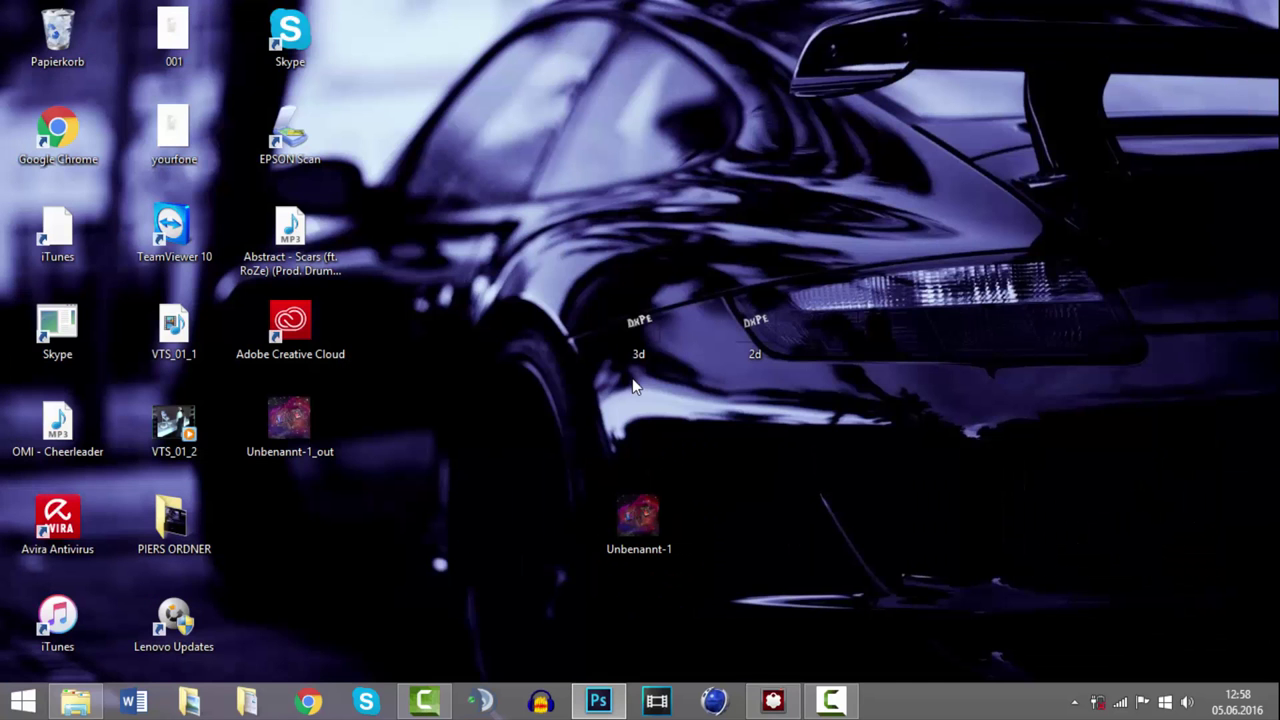
# Relaunch PhotoLooks and open Unbenannt-1_out from the desktop
pyautogui.moveTo(359, 524); pyautogui.dragTo(295, 520)
pyautogui.click(773, 700)
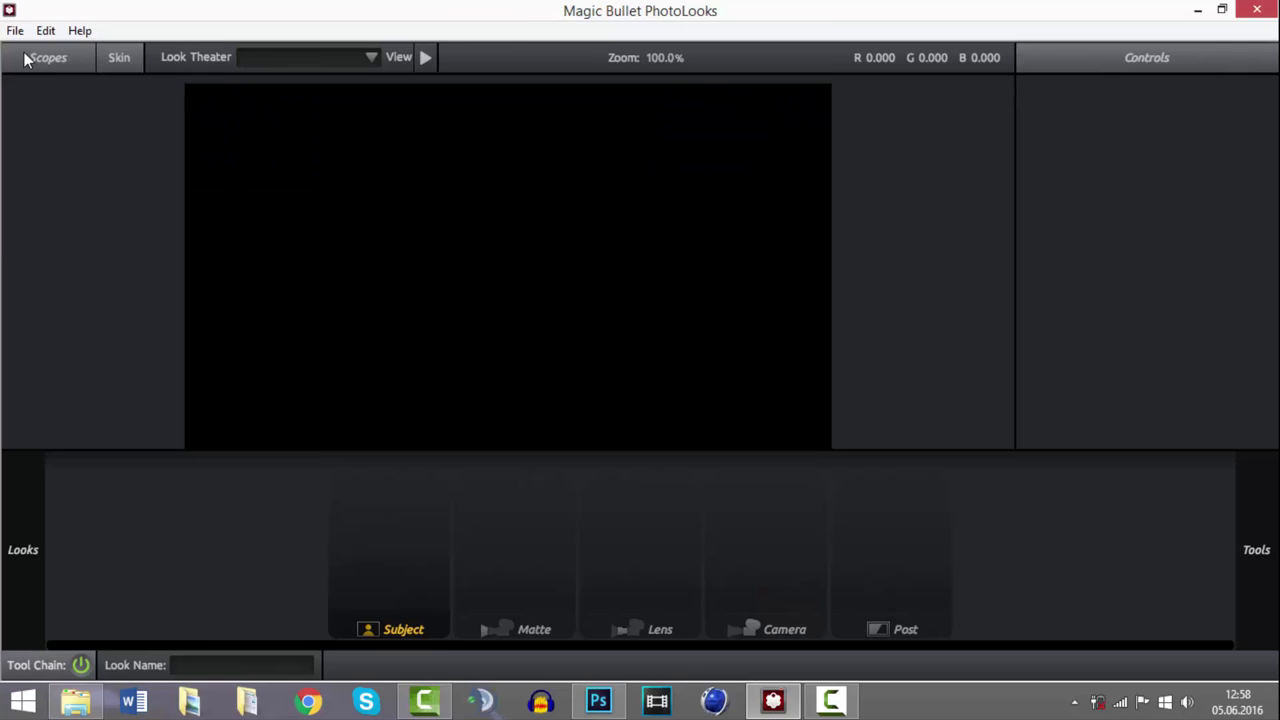
pyautogui.click(15, 30)
pyautogui.click(42, 79)
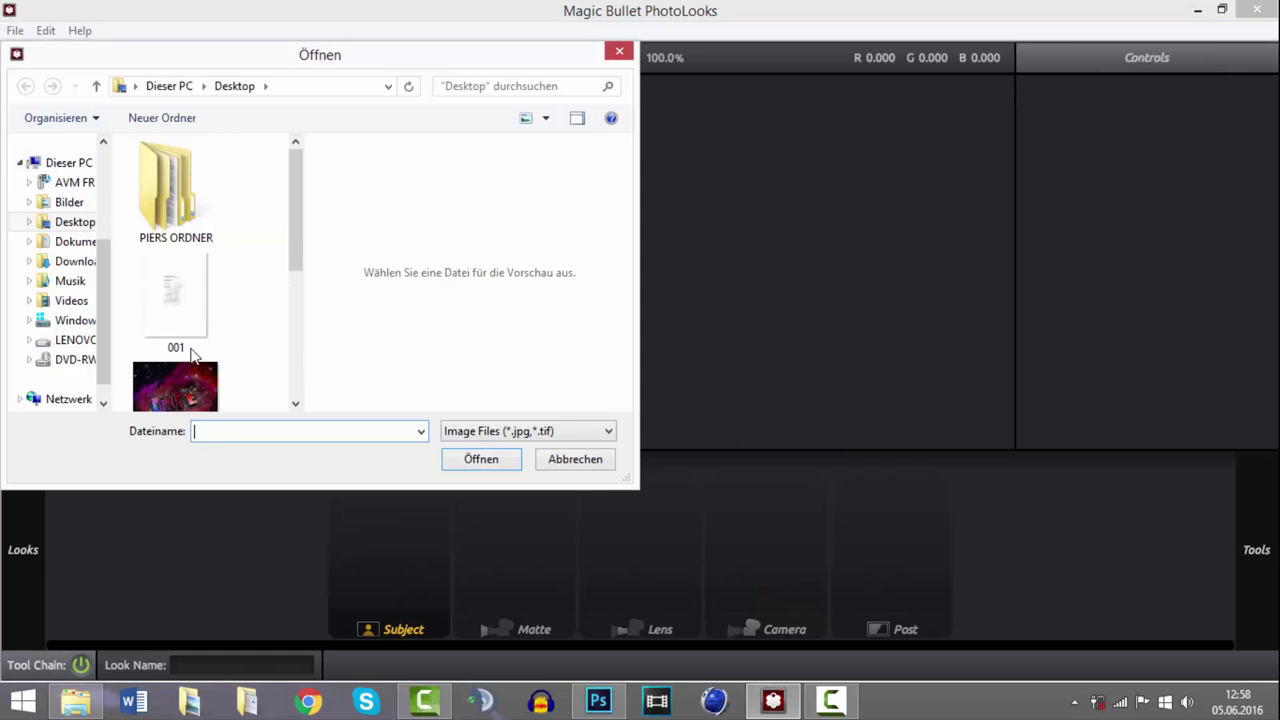
pyautogui.scroll(-5, 176, 260)
pyautogui.scroll(-1, 176, 260)
pyautogui.click(176, 250)
pyautogui.click(481, 459)
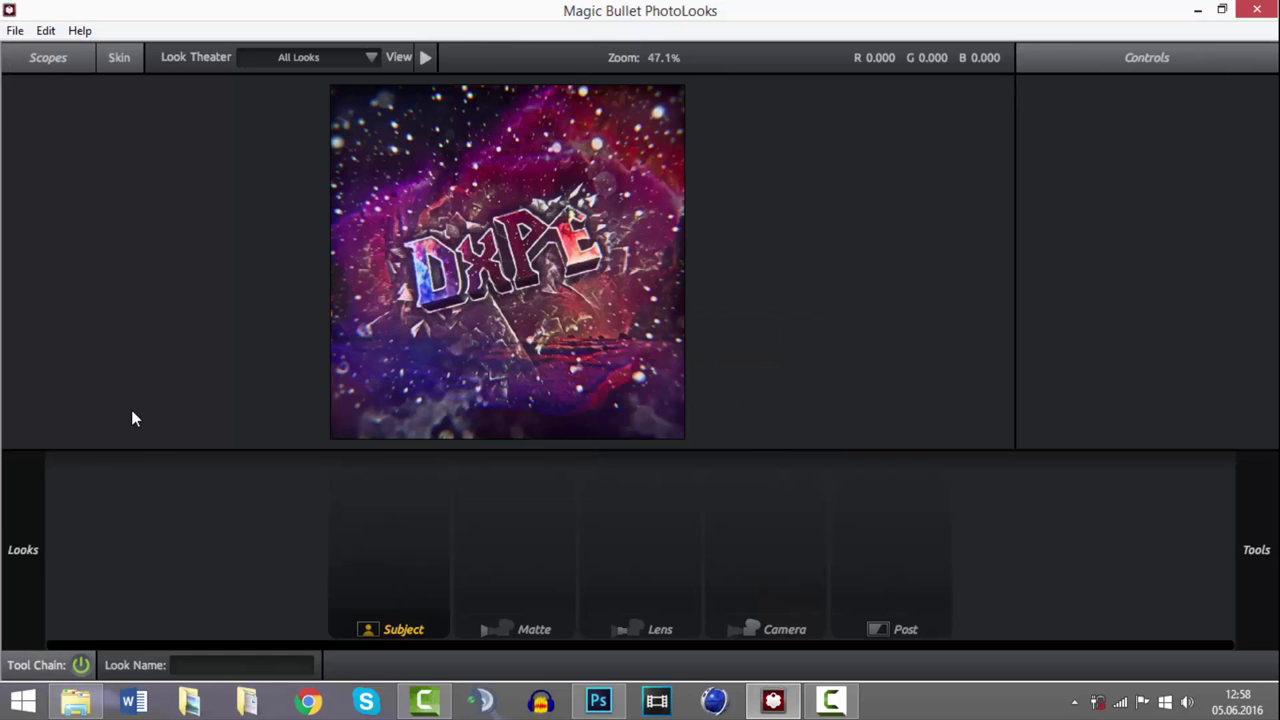
# Apply the Blue Sky look from the Stylized looks category
pyautogui.click(13, 110)
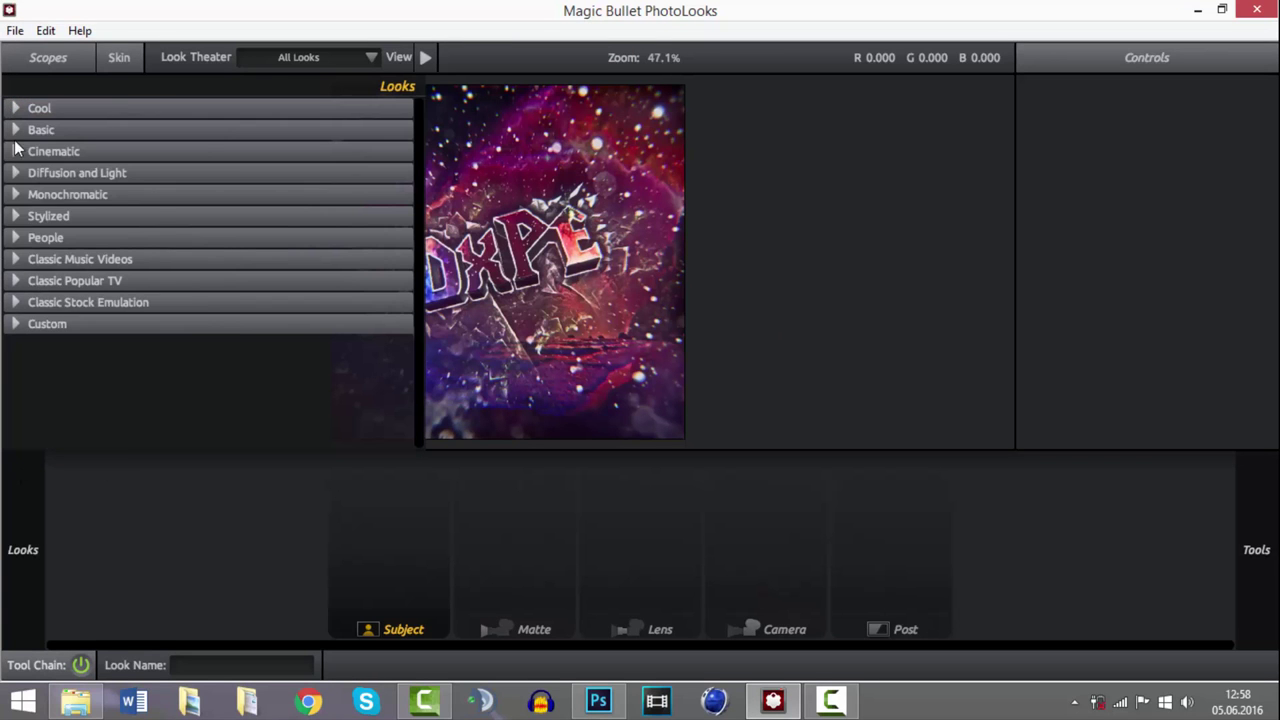
pyautogui.click(14, 218)
pyautogui.scroll(-2, 234, 337)
pyautogui.scroll(-3, 234, 337)
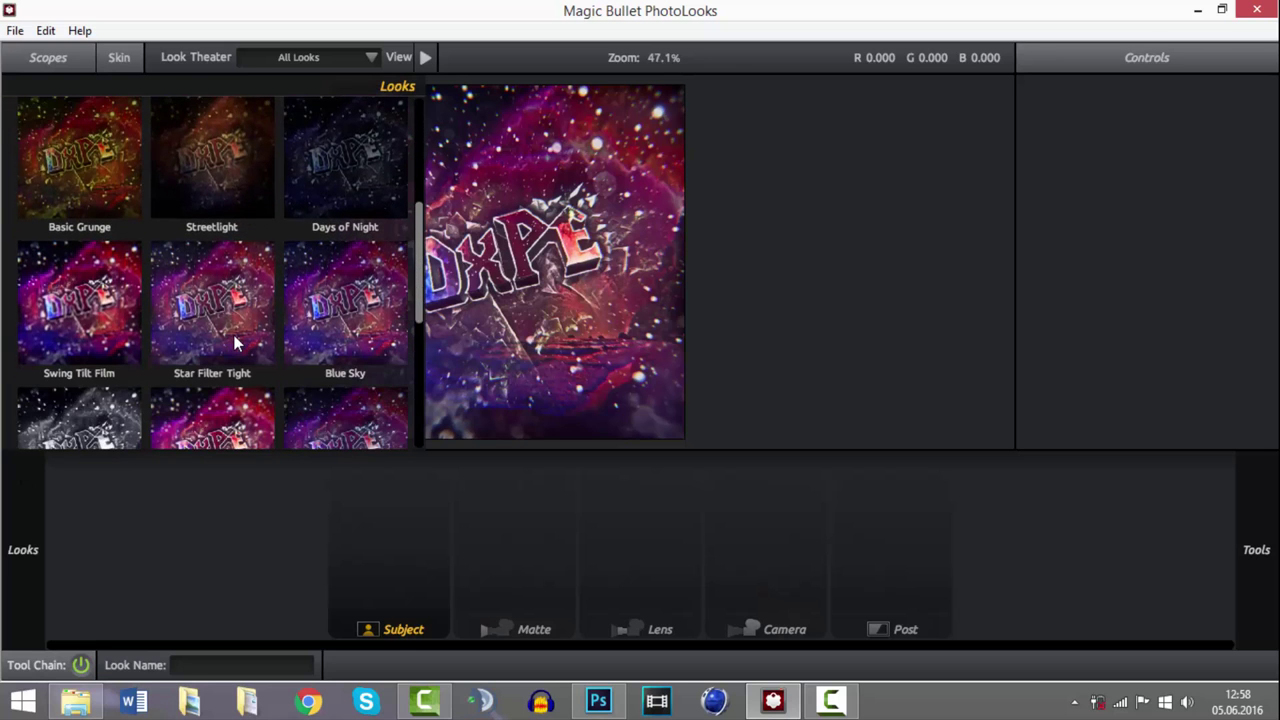
pyautogui.scroll(-1, 236, 341)
pyautogui.click(329, 232)
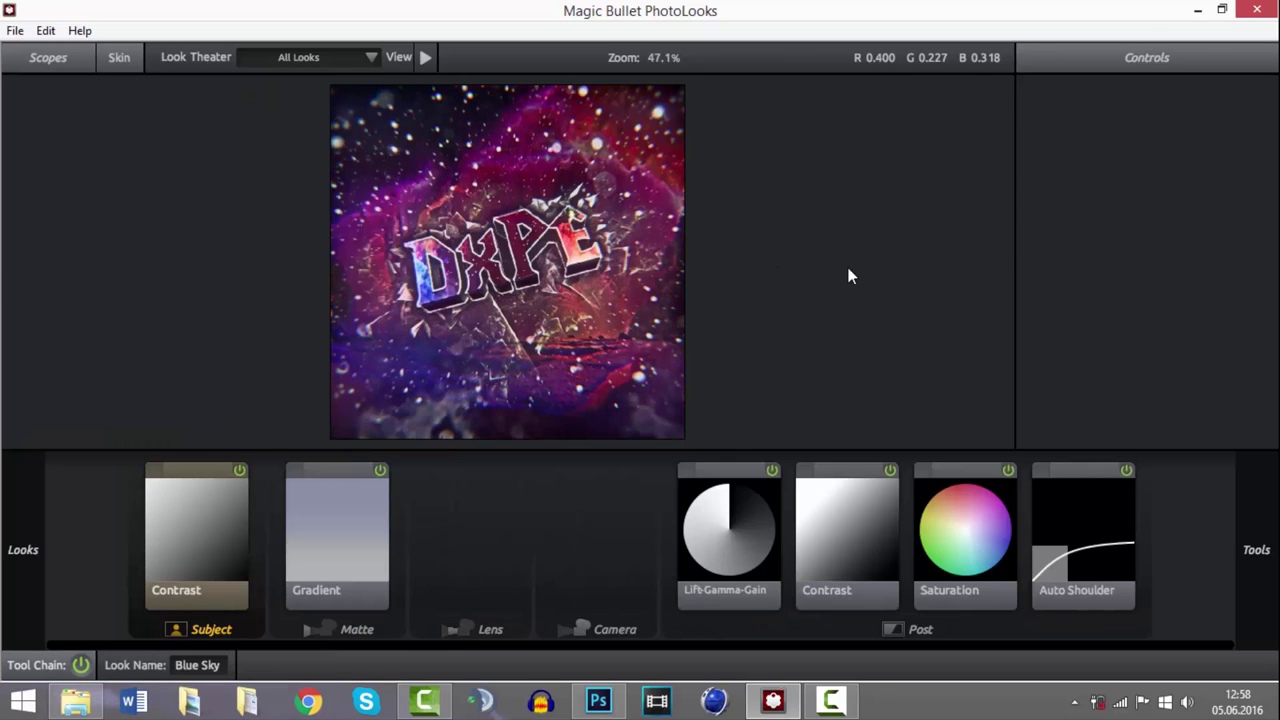
# Save the Blue Sky version to the desktop as Unbenannt-1_out_out
pyautogui.click(15, 30)
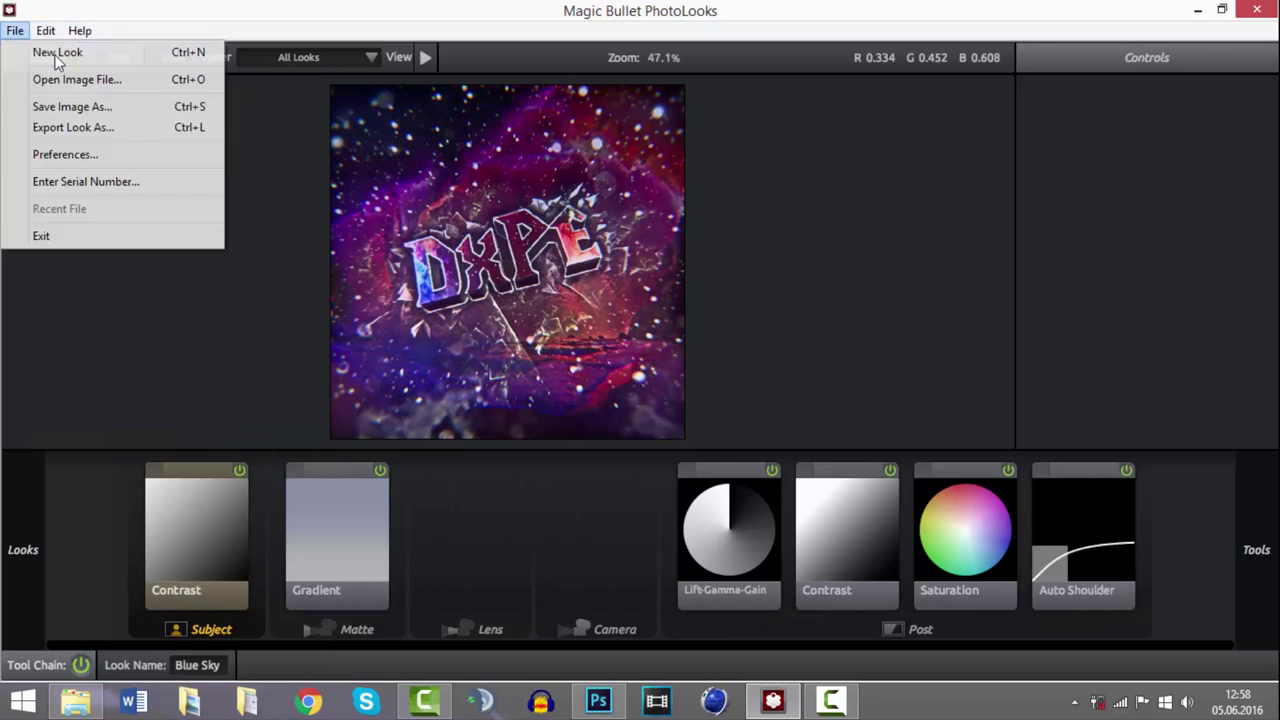
pyautogui.click(50, 104)
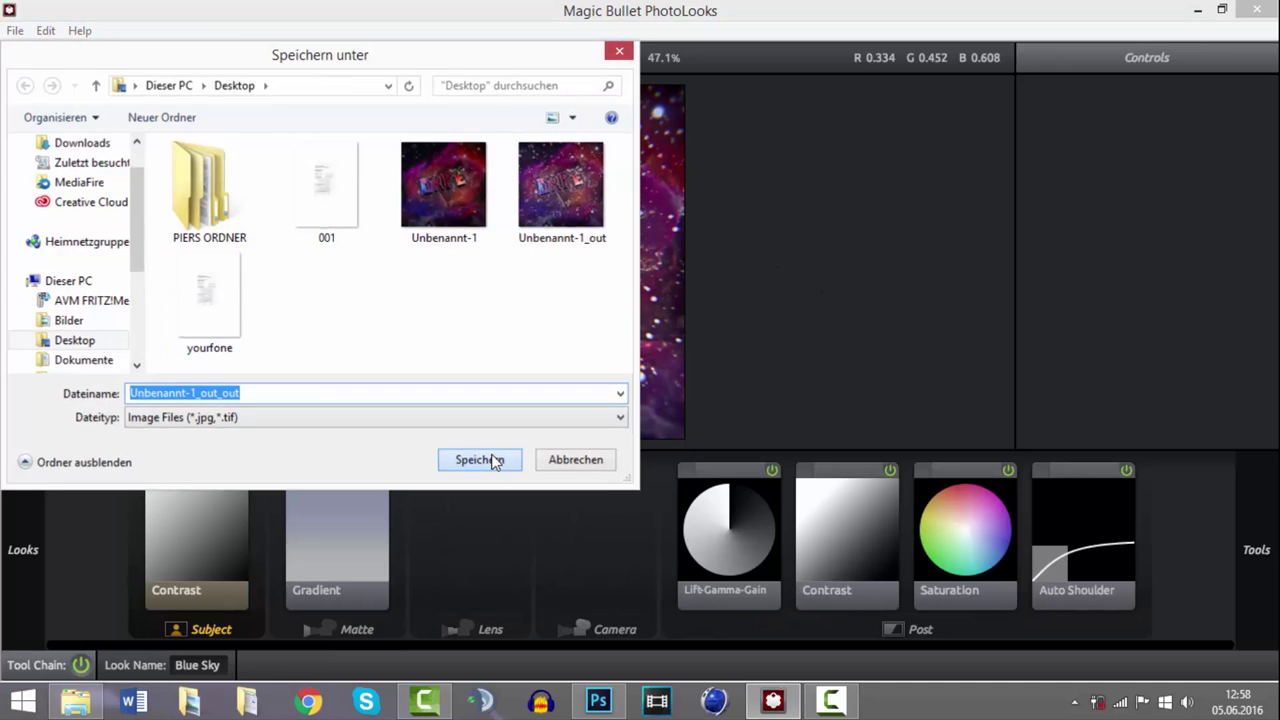
pyautogui.click(490, 459)
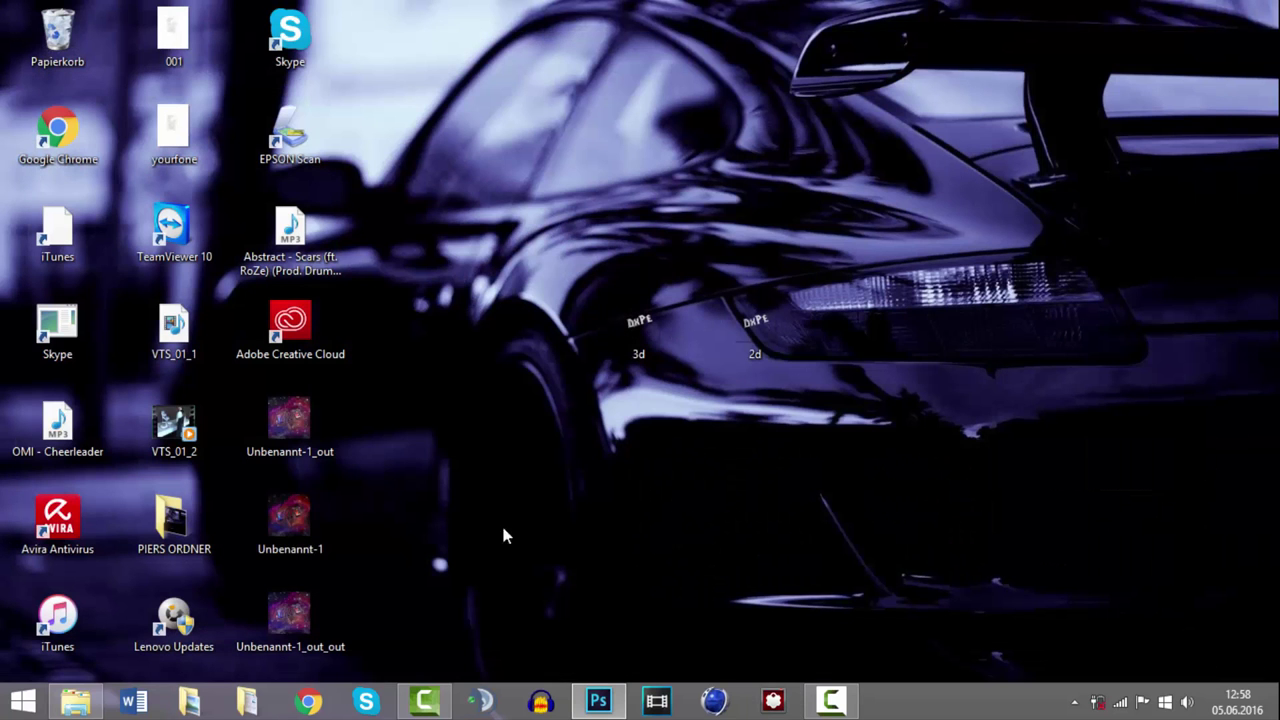
# Trash Unbenannt-1 and Unbenannt-1_out, then place Unbenannt-1_out_out below Adobe Creative Cloud
pyautogui.moveTo(452, 552); pyautogui.dragTo(228, 380)
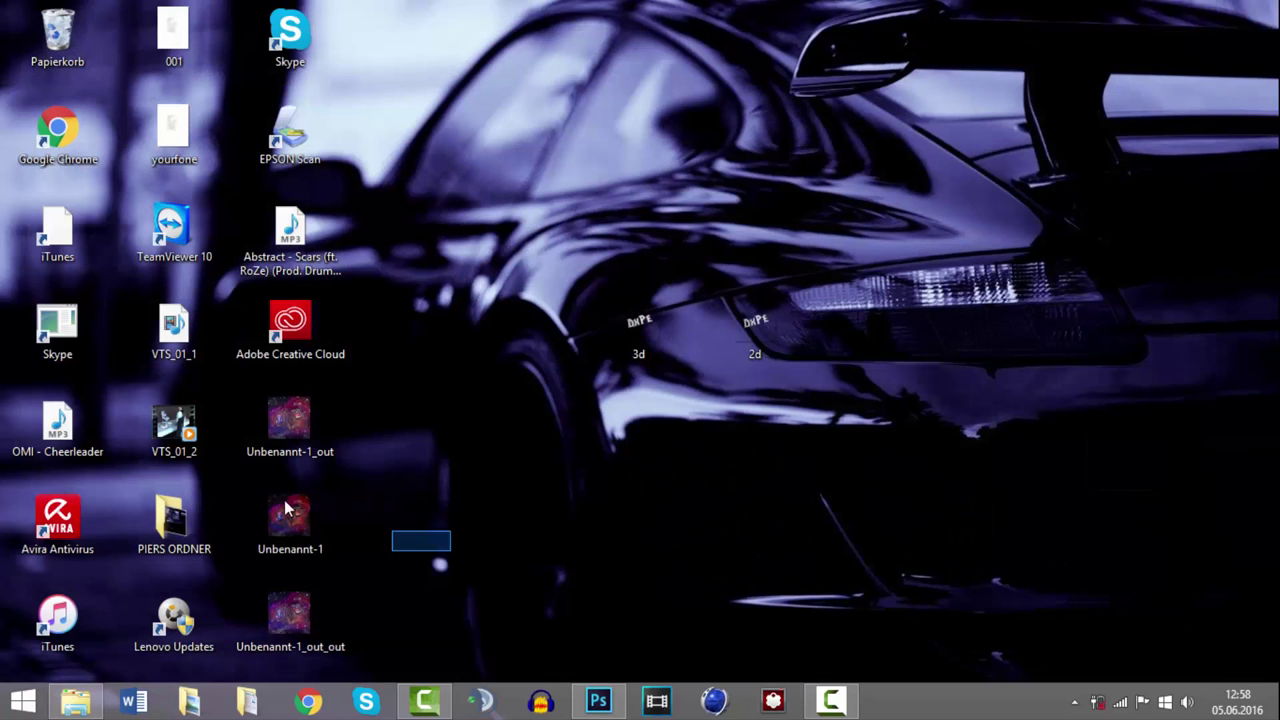
pyautogui.moveTo(290, 425); pyautogui.dragTo(57, 35)
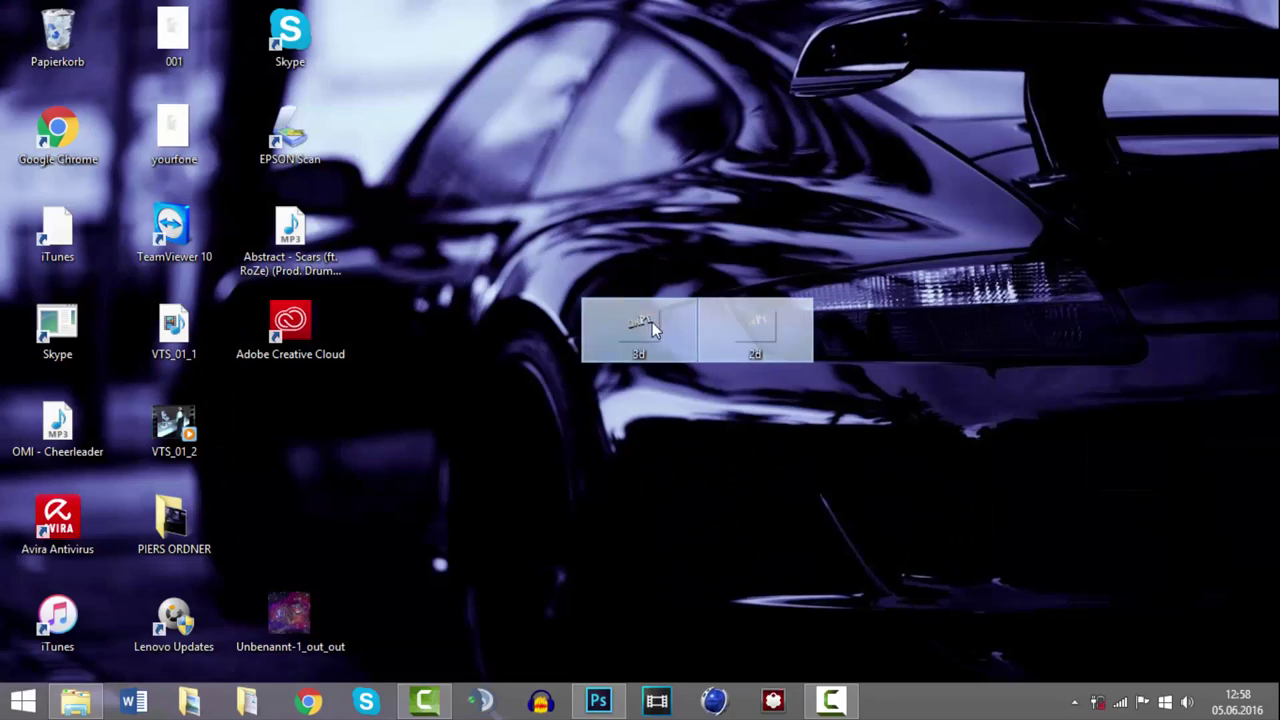
pyautogui.moveTo(290, 620); pyautogui.dragTo(290, 425)
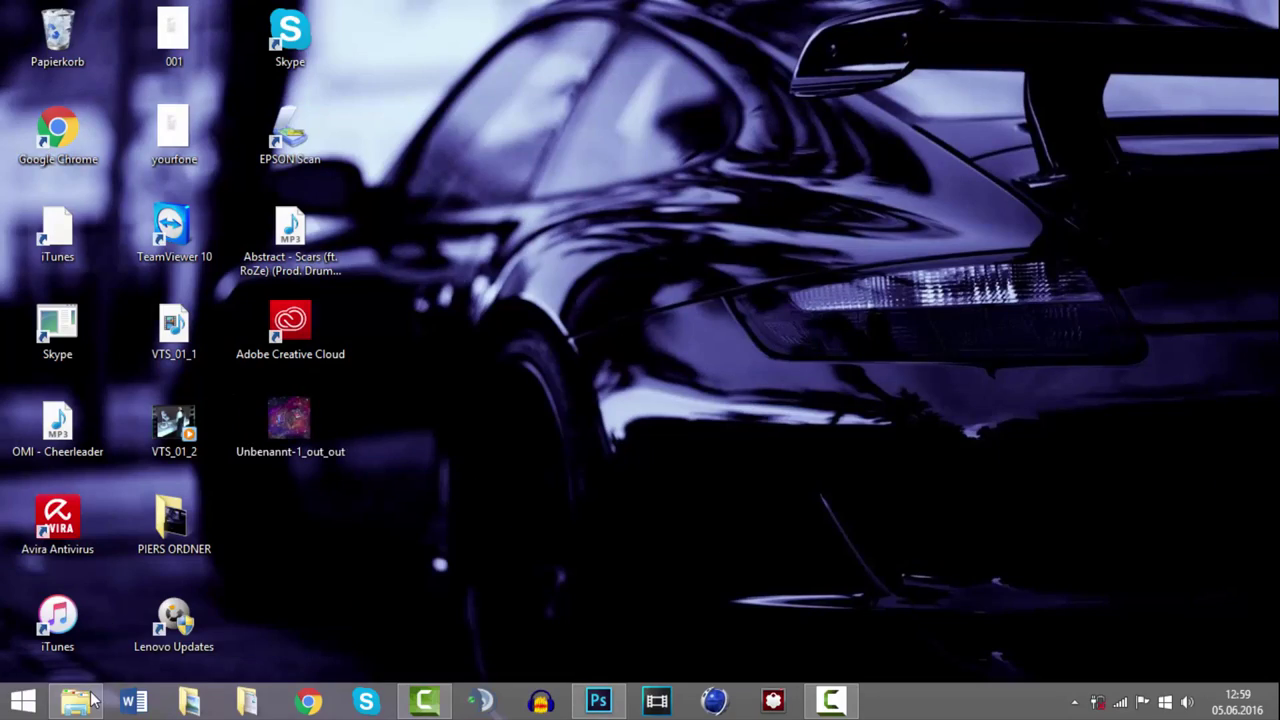